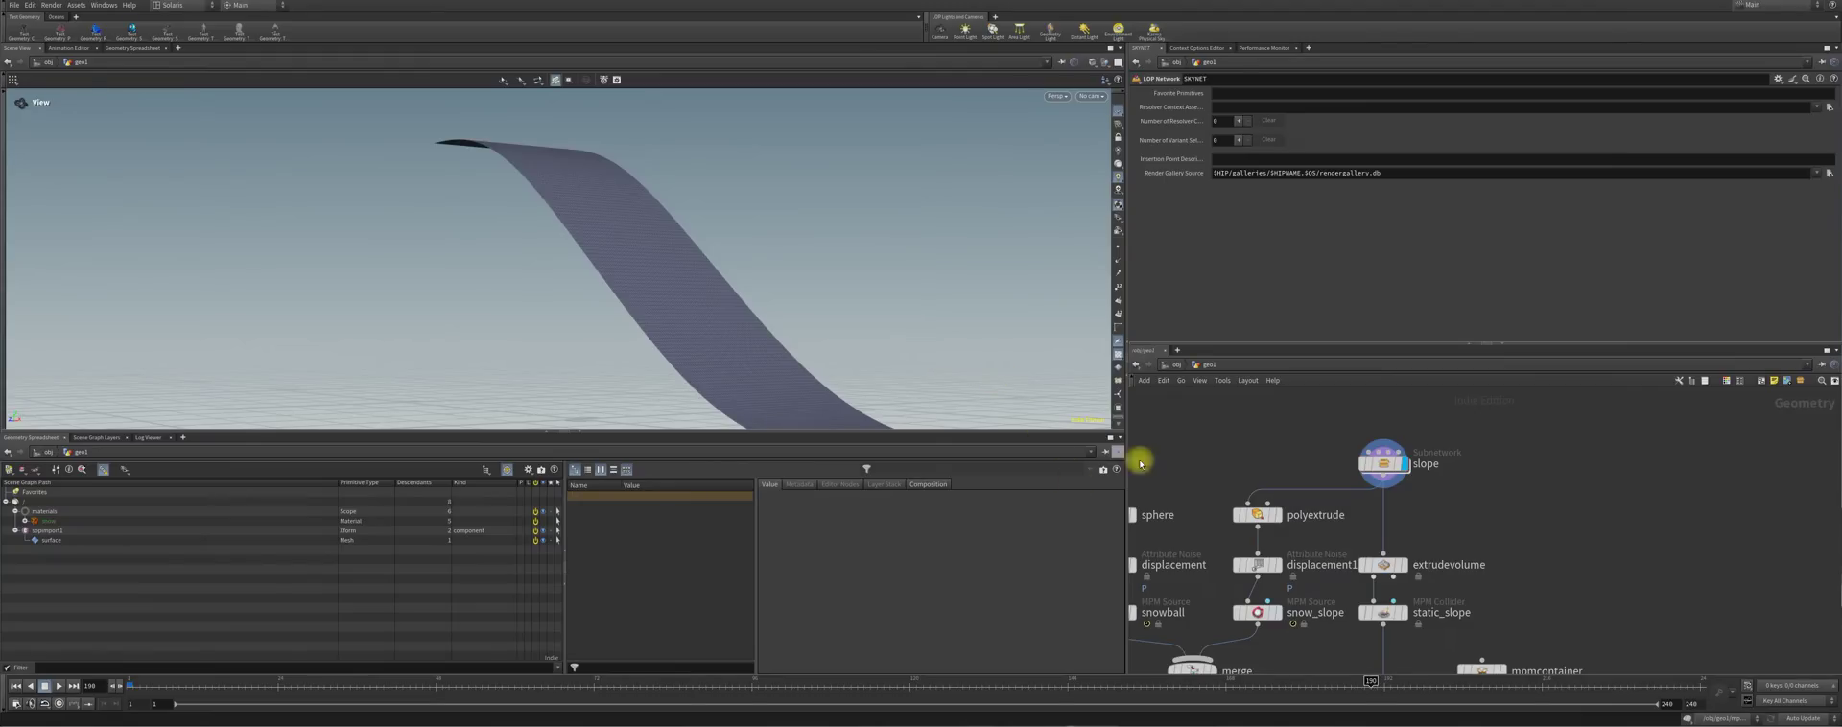
Review the slope and snow source branches of the node network and display the sphere node in the viewport
middle_drag(1225, 470, 1353, 444)
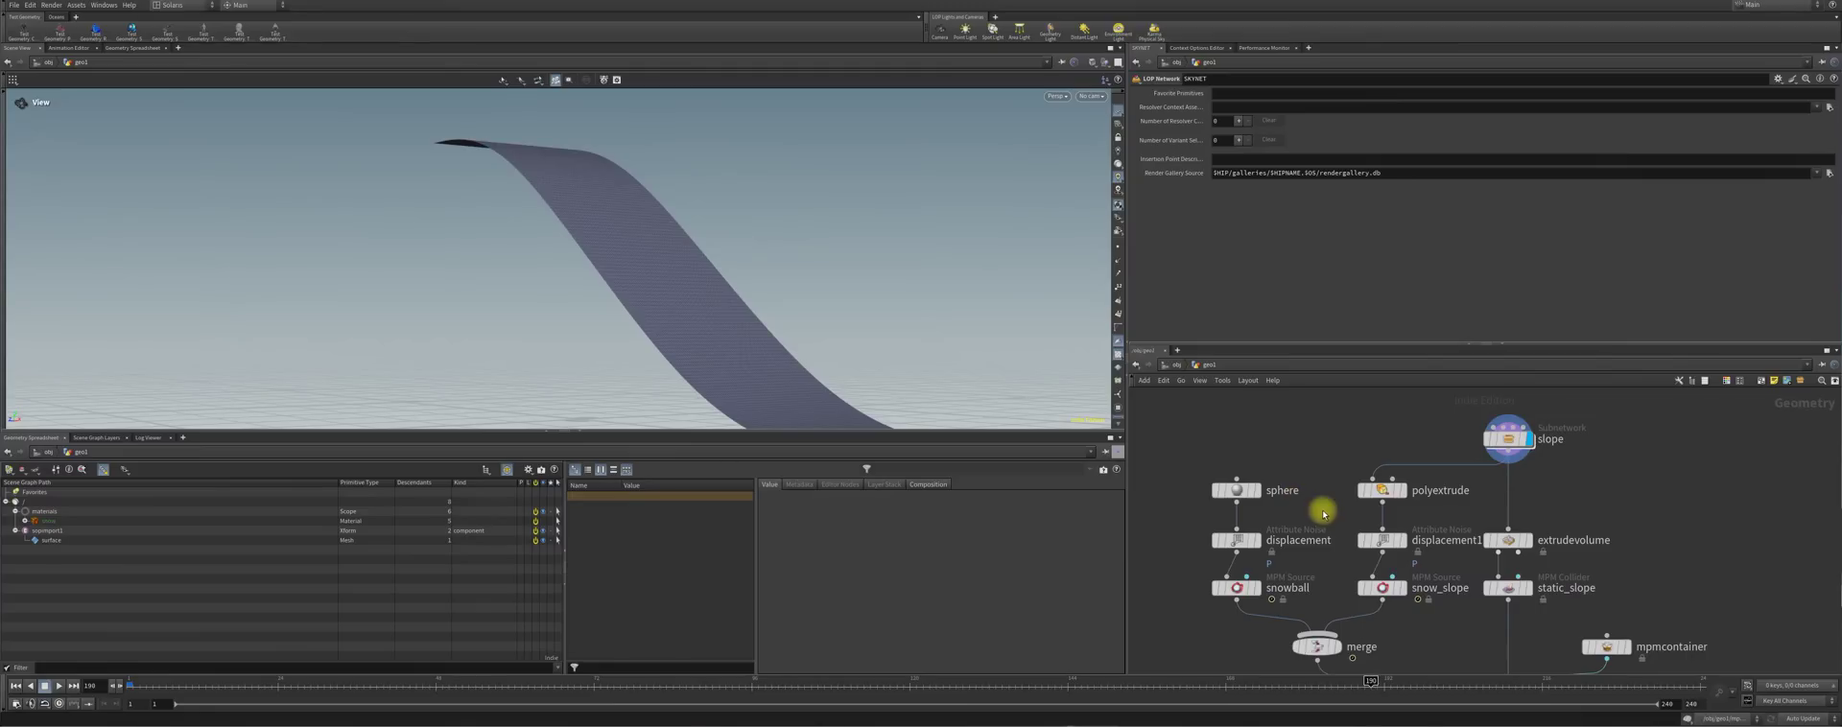
middle_drag(1328, 570, 1263, 495)
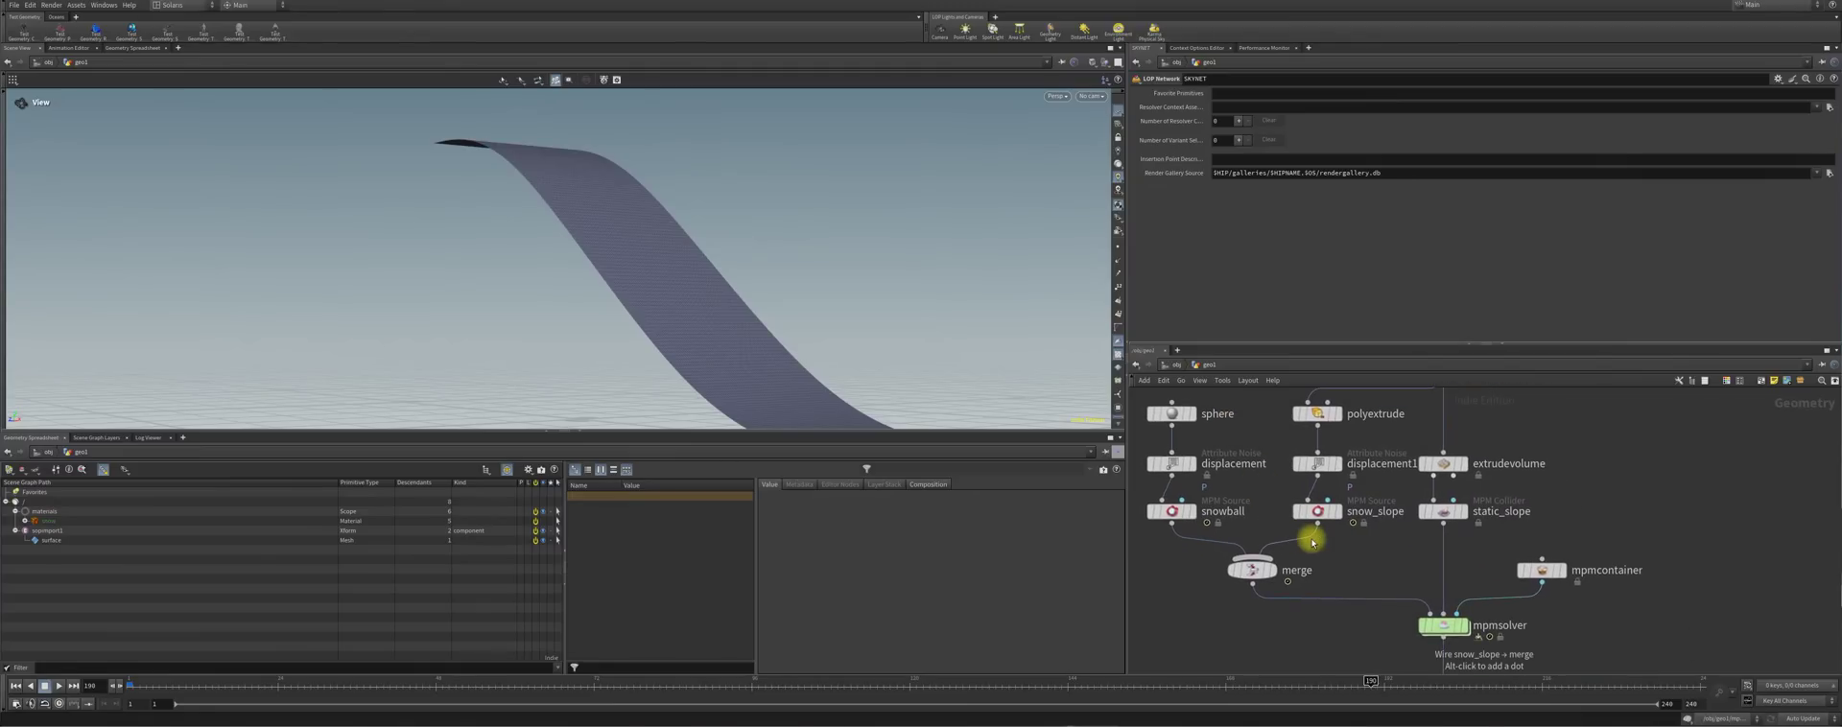
drag(827, 313, 779, 317)
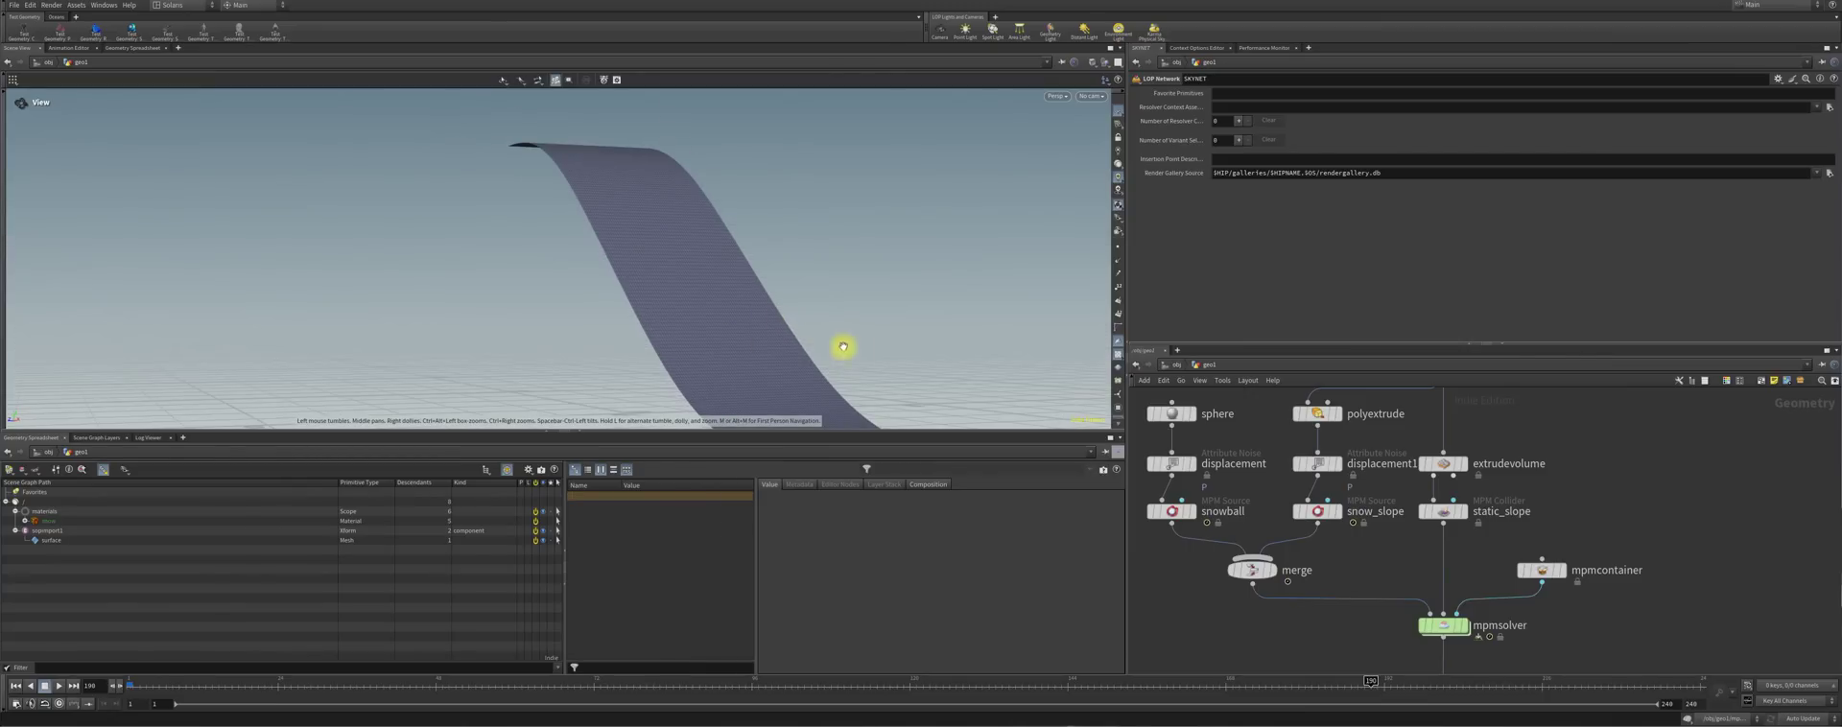
middle_drag(1539, 492, 1559, 537)
click(1212, 457)
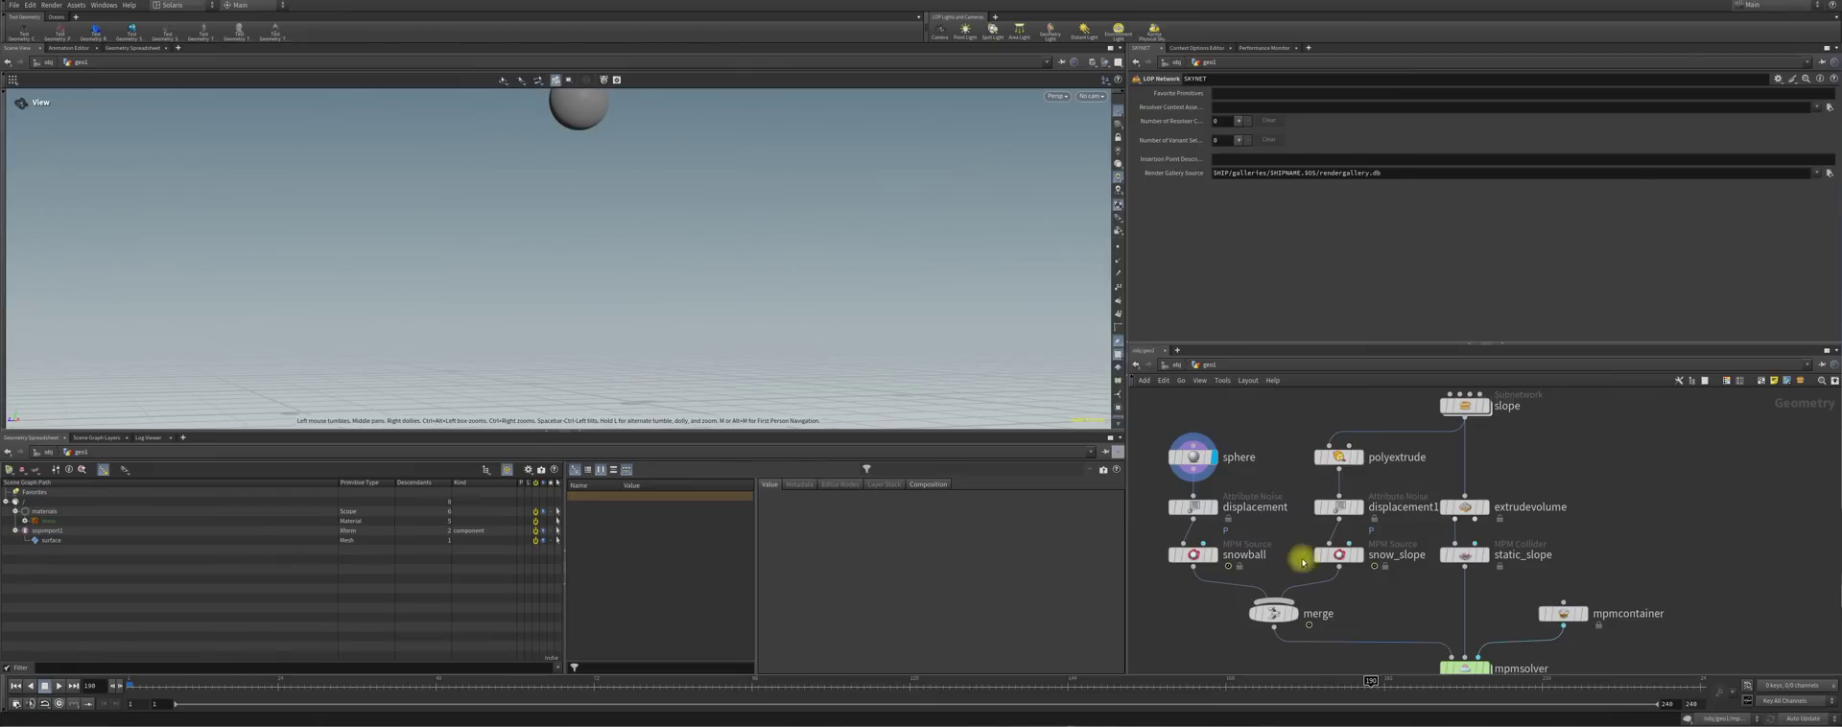
Display the mpmsolver particles and return to the first frame to inspect the snow slope and snowball up close
middle_drag(1462, 678, 1247, 514)
click(1274, 513)
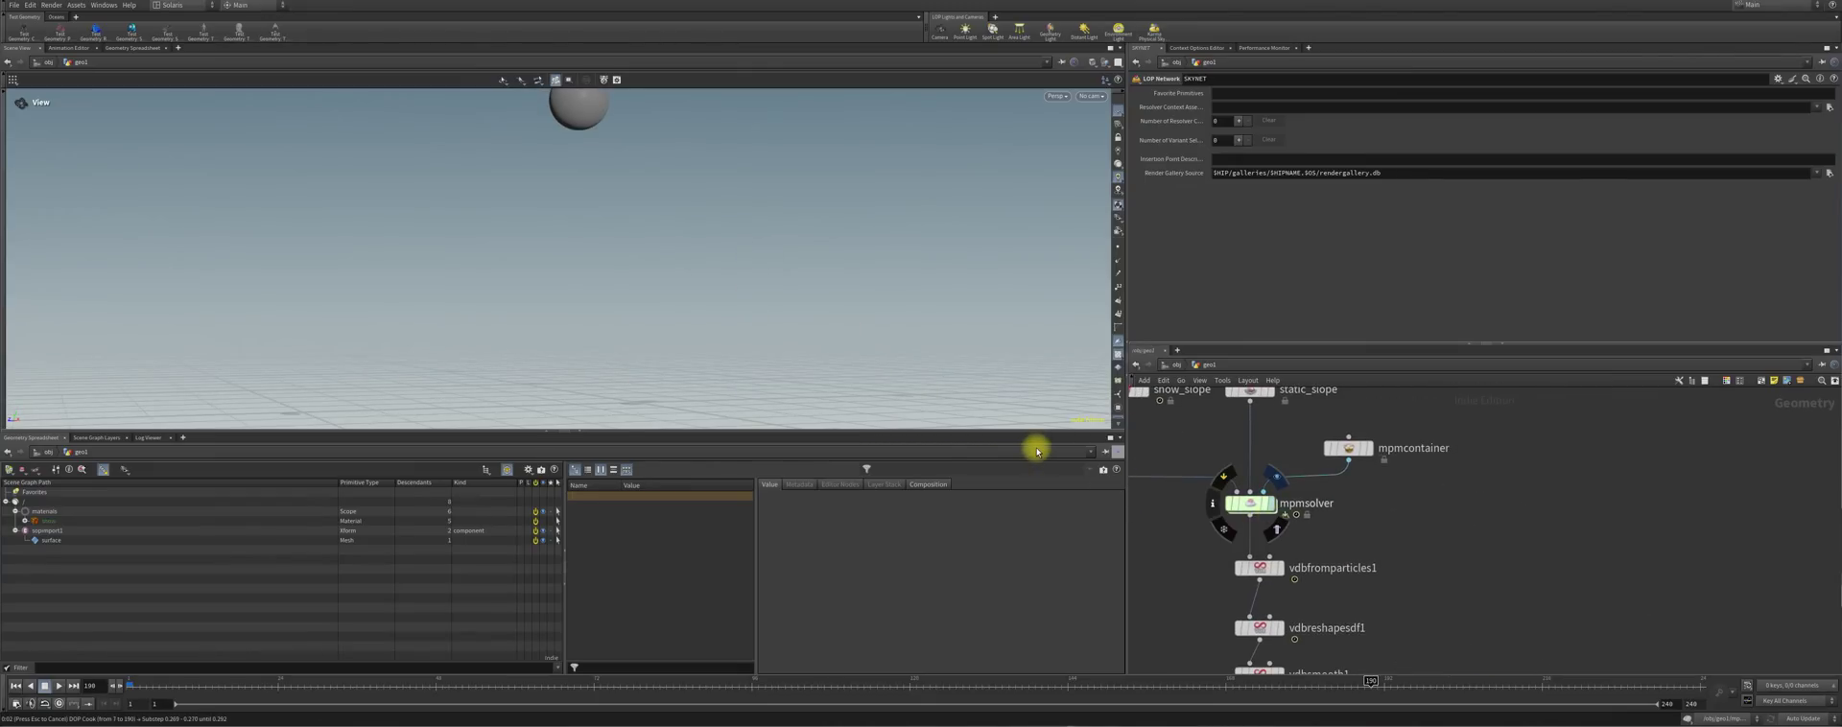
key(Escape)
click(16, 685)
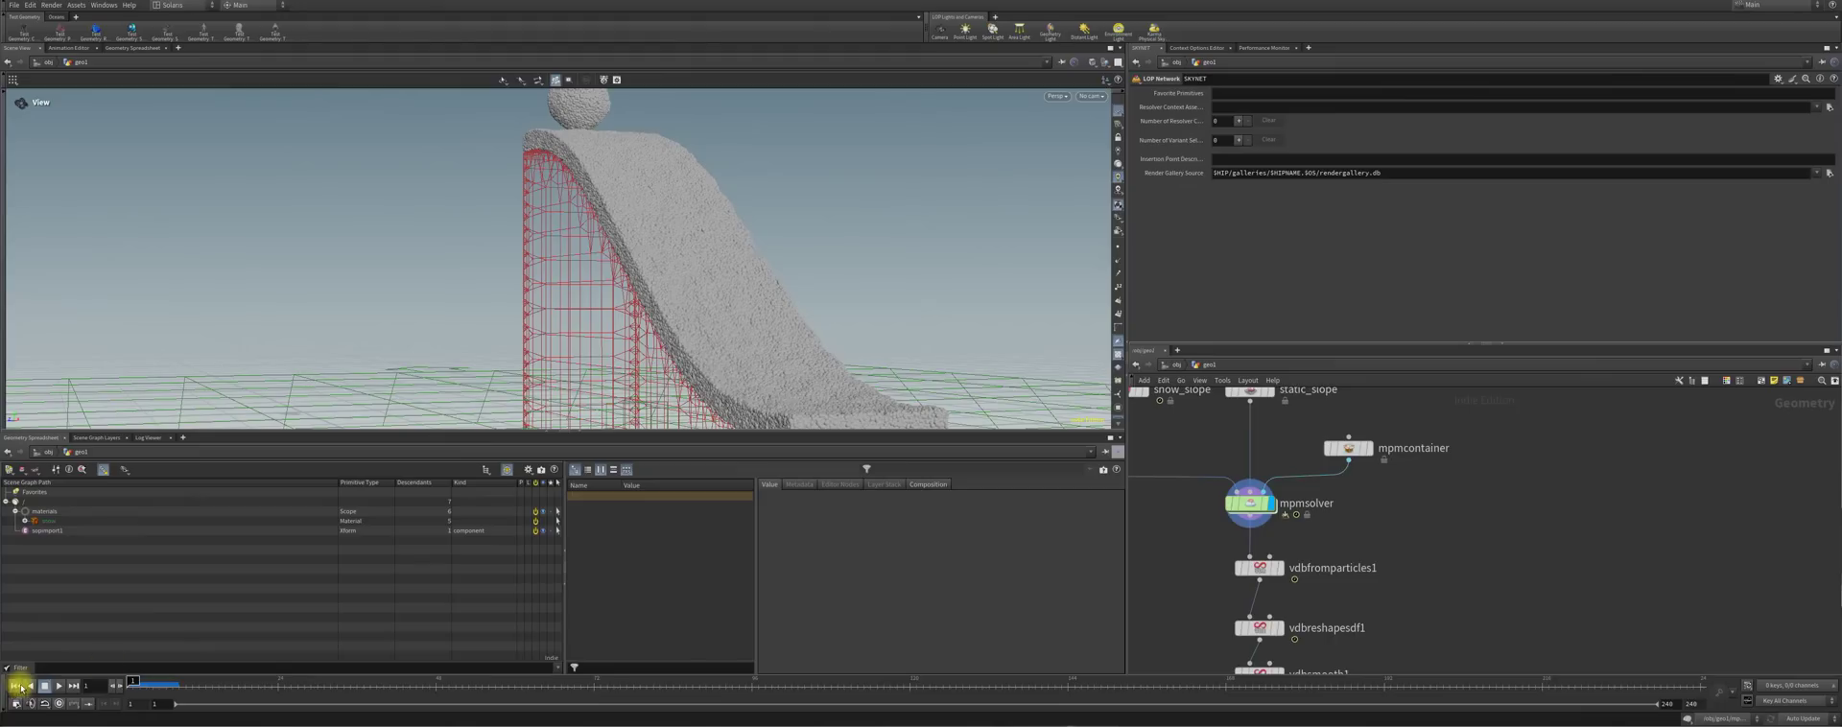
scroll(691, 276, up, 2)
scroll(765, 201, up, 4)
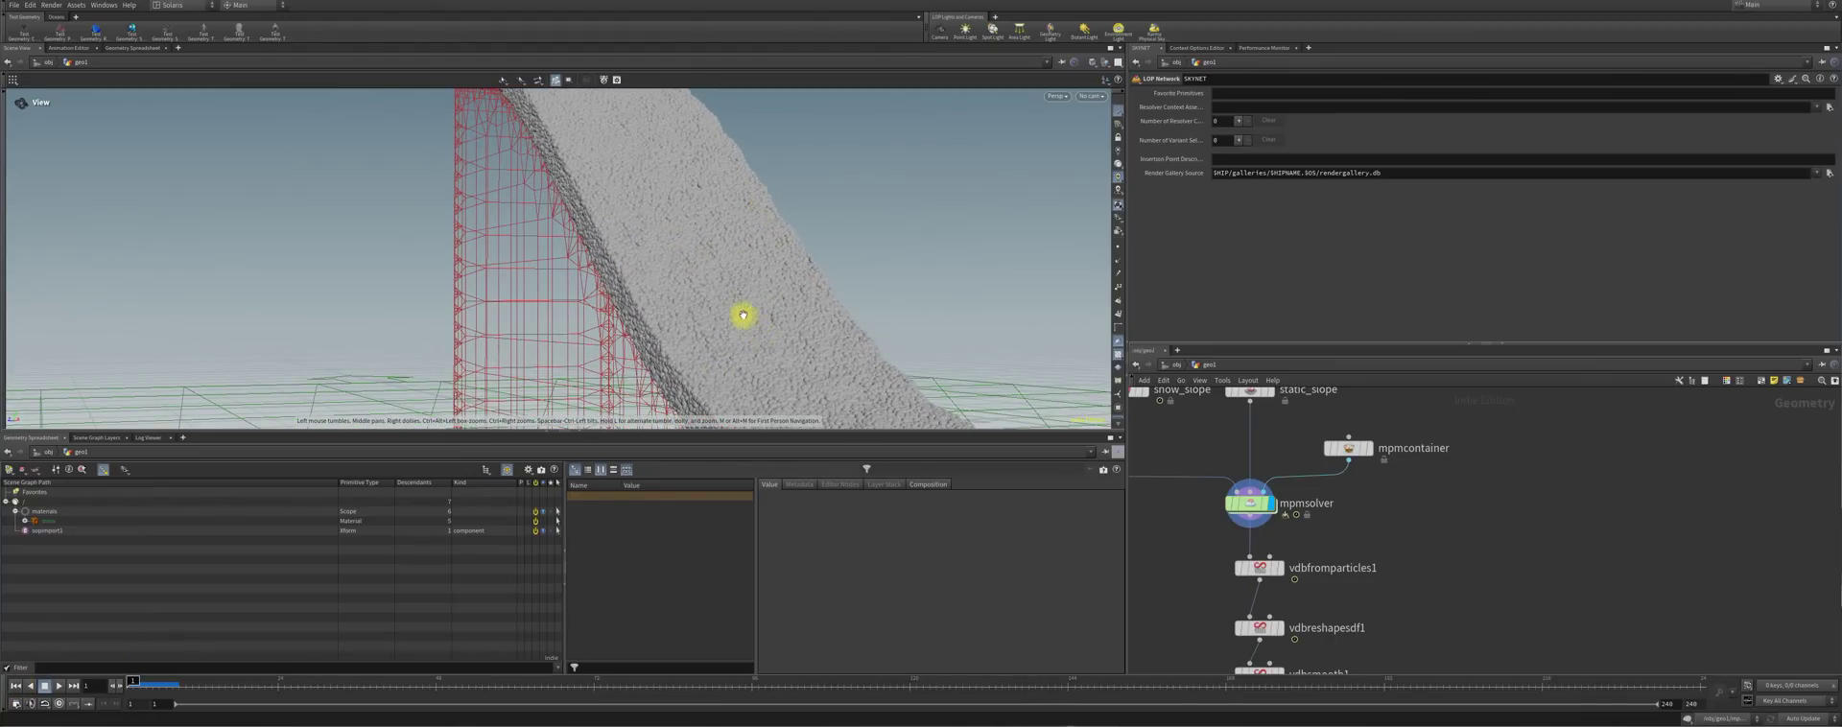
scroll(731, 314, down, 6)
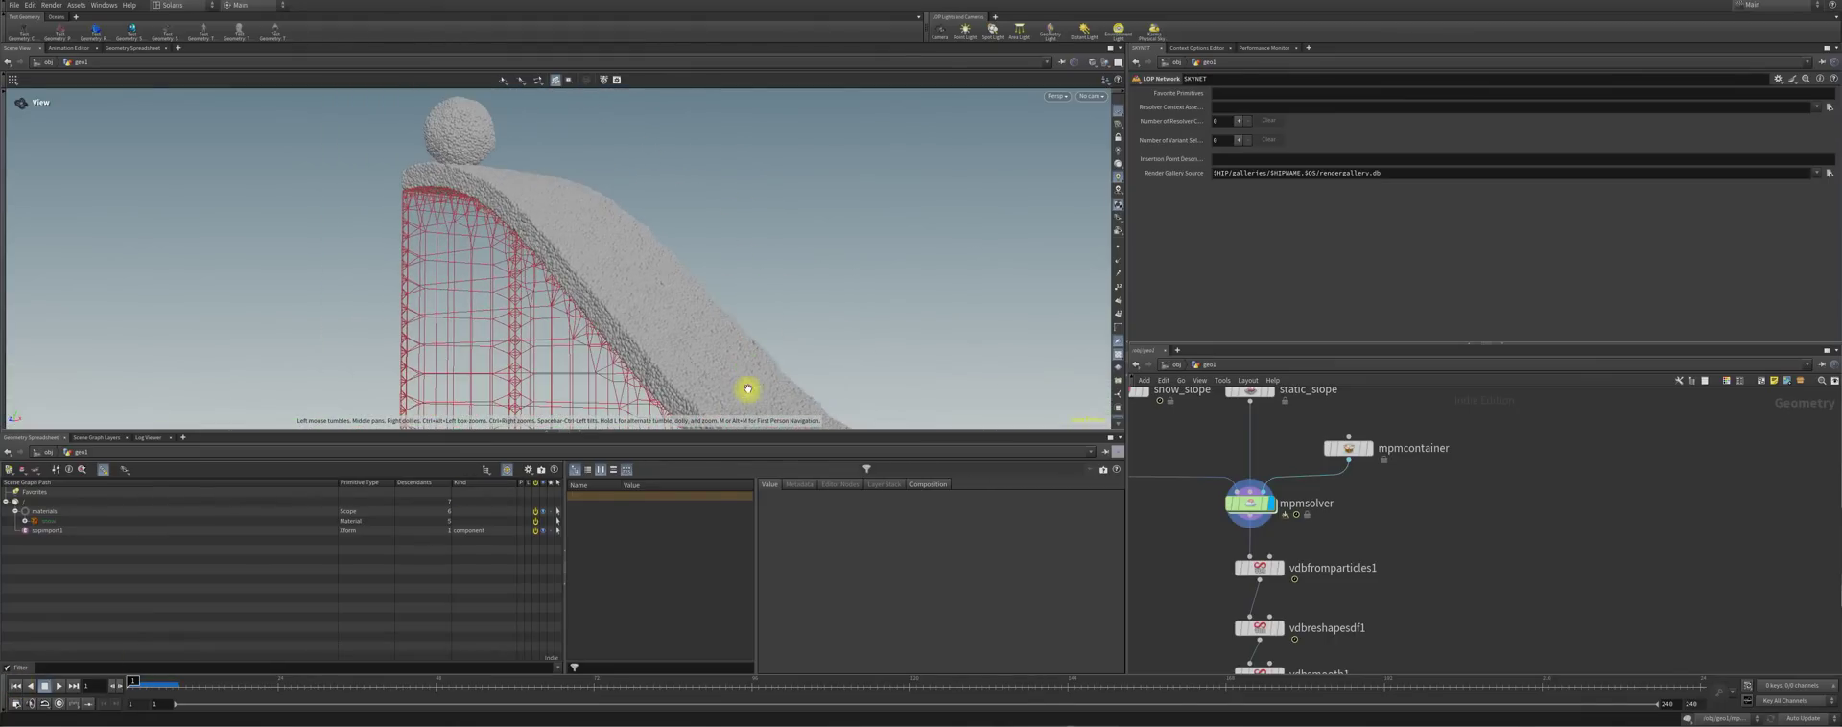
scroll(729, 360, down, 3)
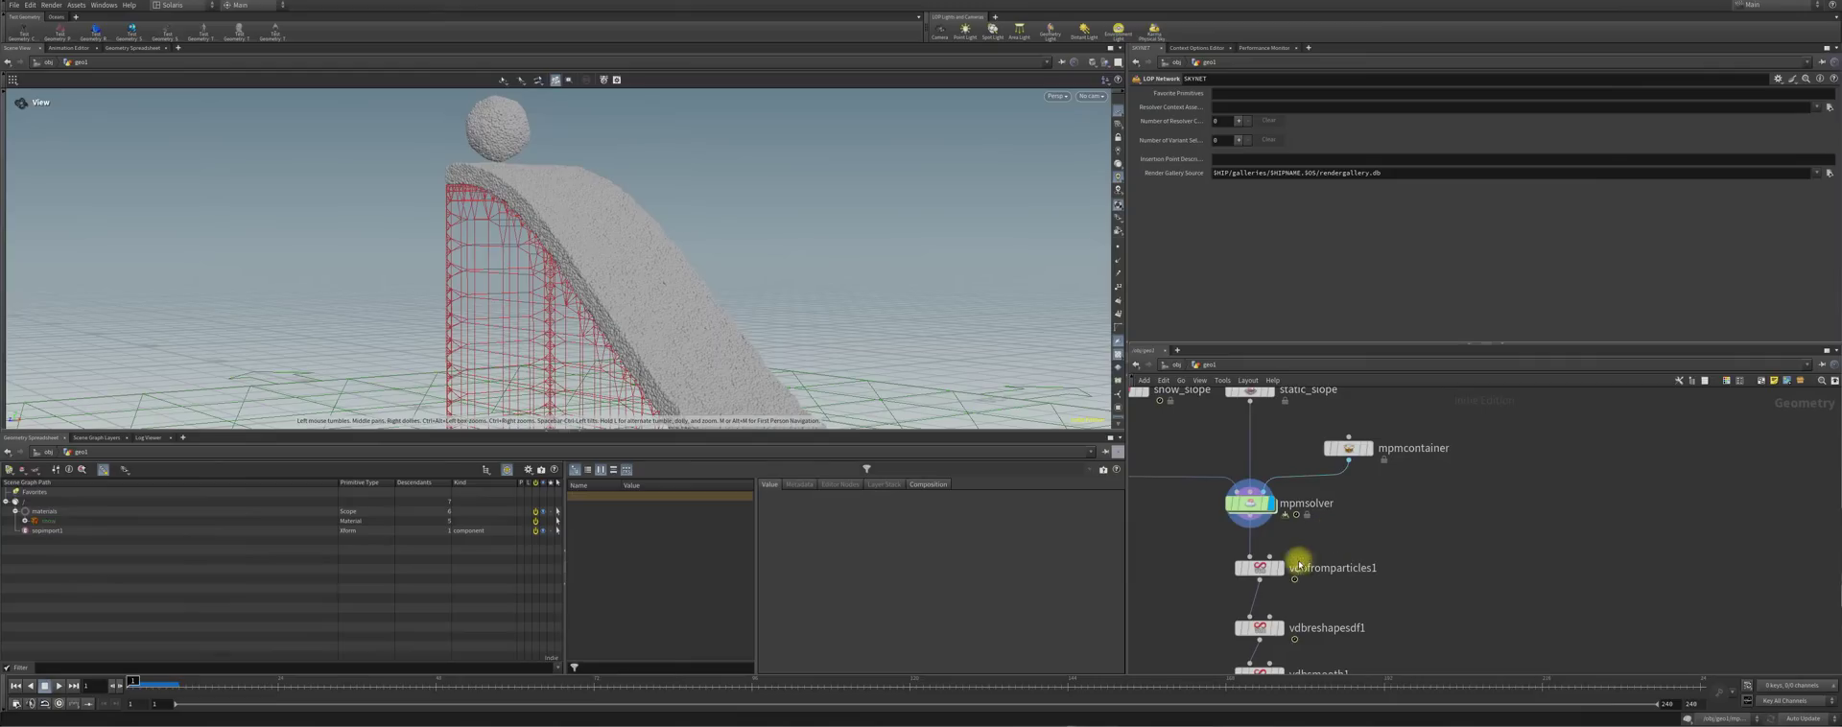
Display the vdbfromparticles1 result and open its parameters to examine the voxel size and particle radius settings
click(1280, 568)
drag(715, 294, 711, 362)
drag(699, 312, 639, 254)
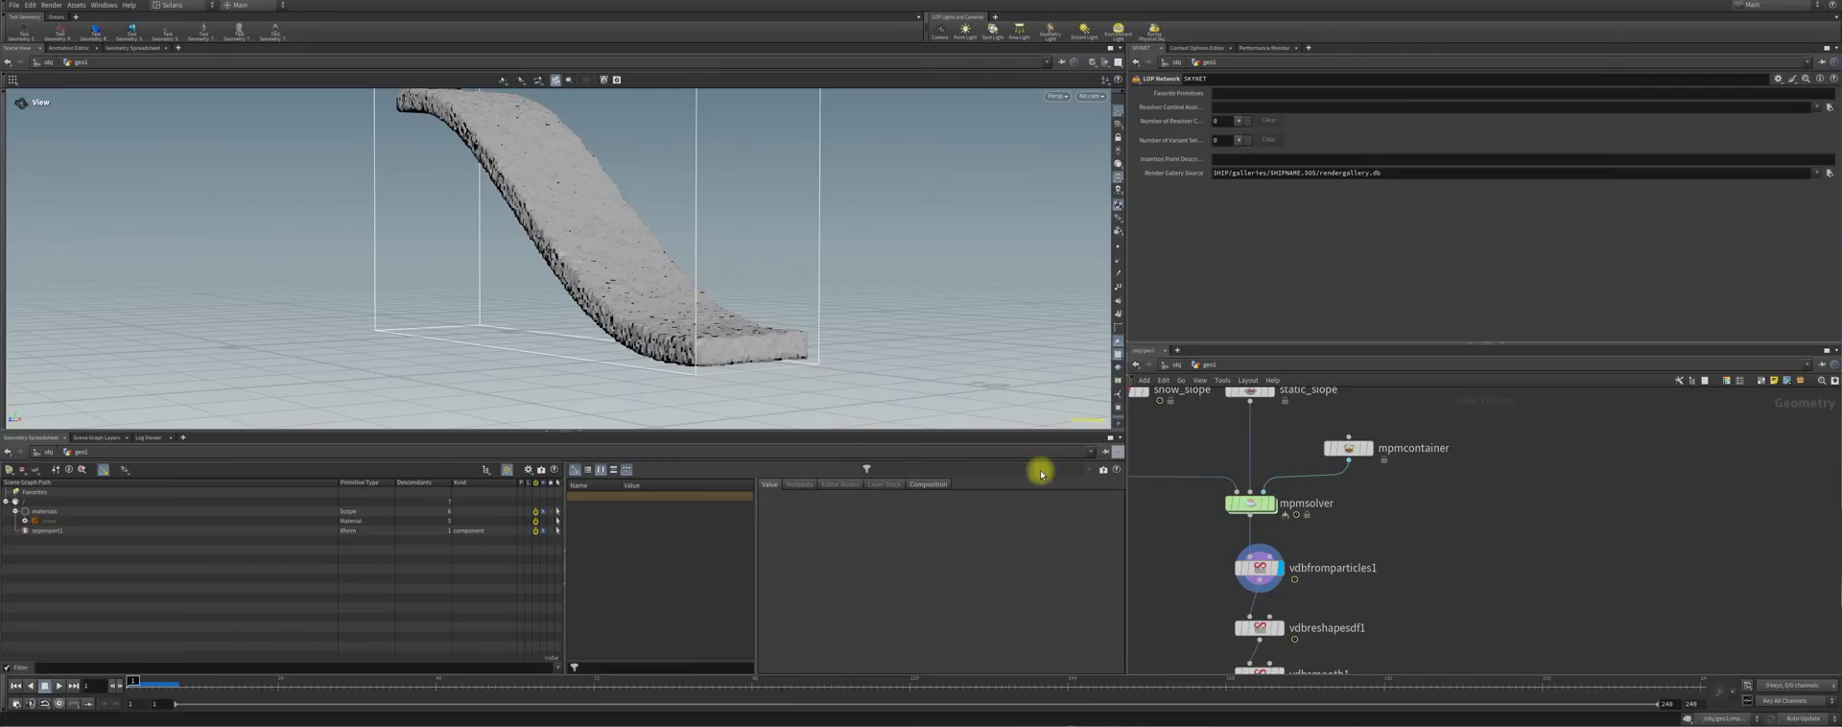
click(1271, 573)
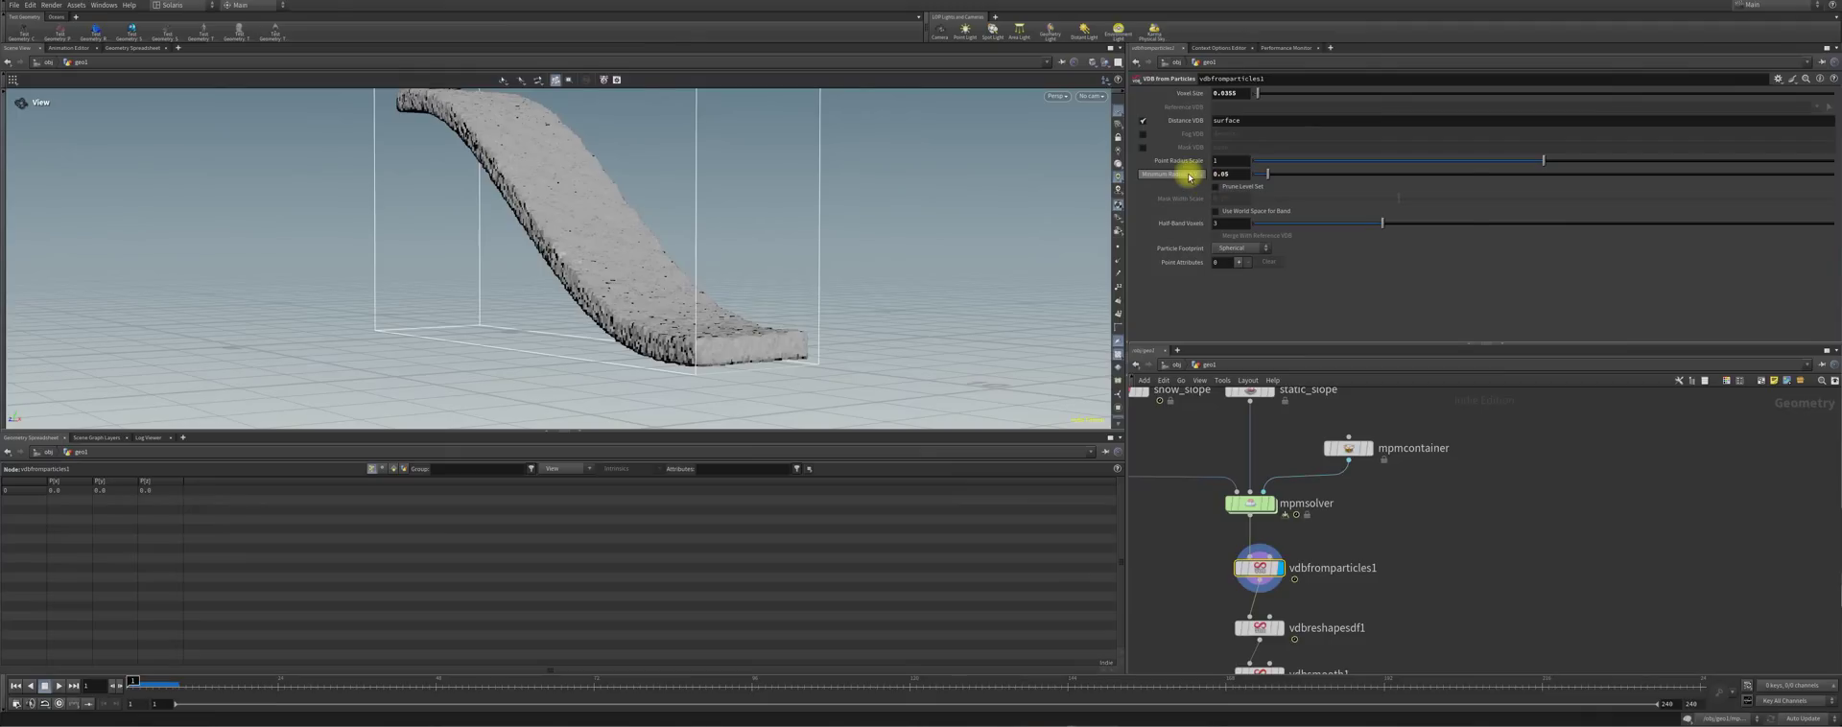
mouse_move(1190, 176)
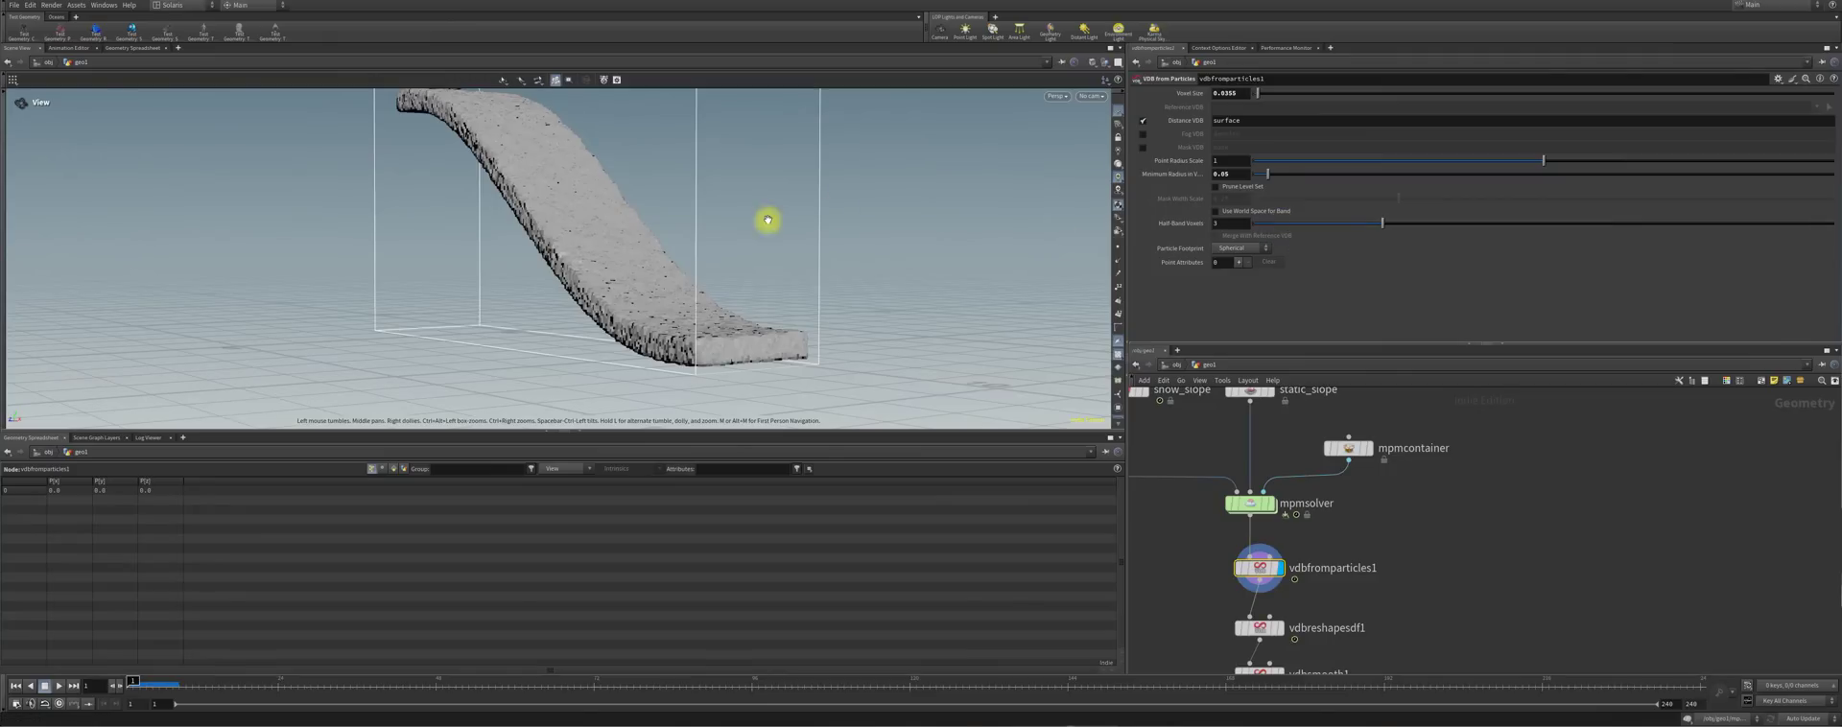
drag(761, 222, 710, 254)
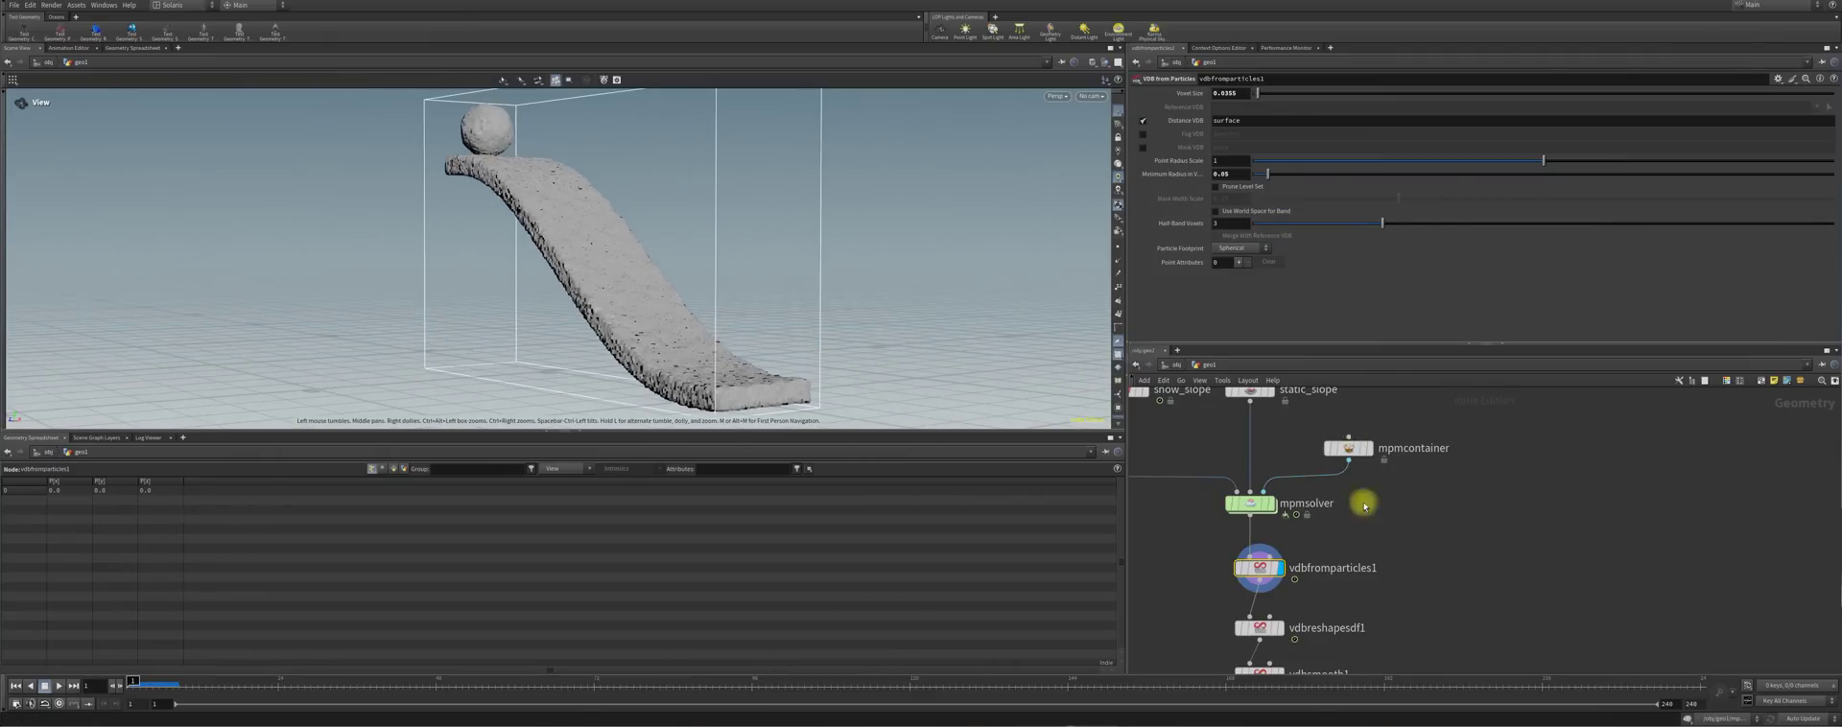
Display the vdbsmooth1 node and examine the smoothed snow surface from several angles
middle_drag(1391, 554, 1385, 490)
drag(642, 329, 678, 284)
mouse_move(1282, 623)
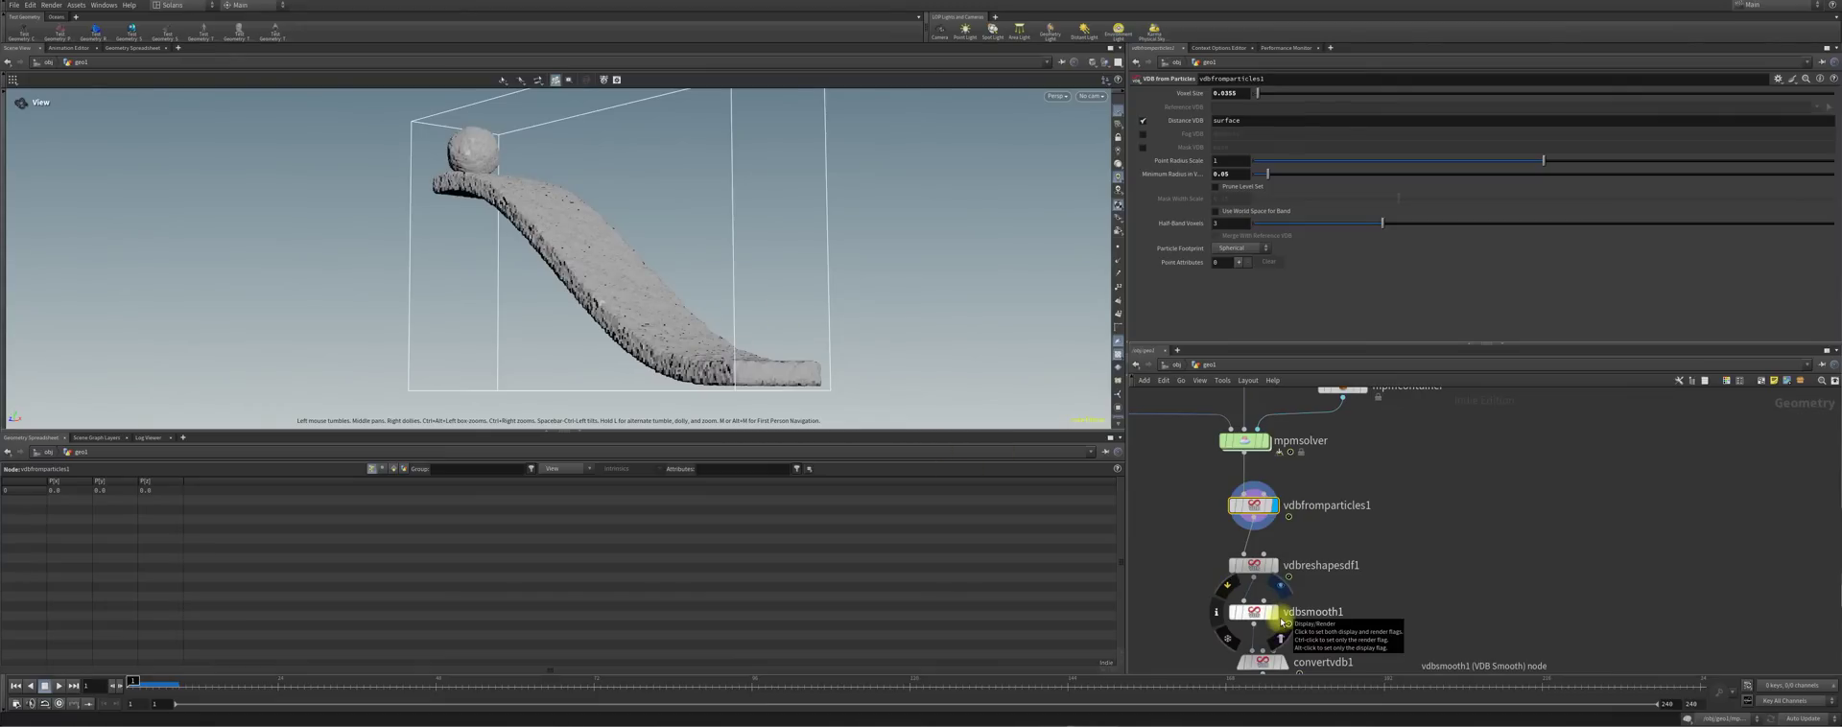
click(1282, 623)
drag(773, 358, 634, 322)
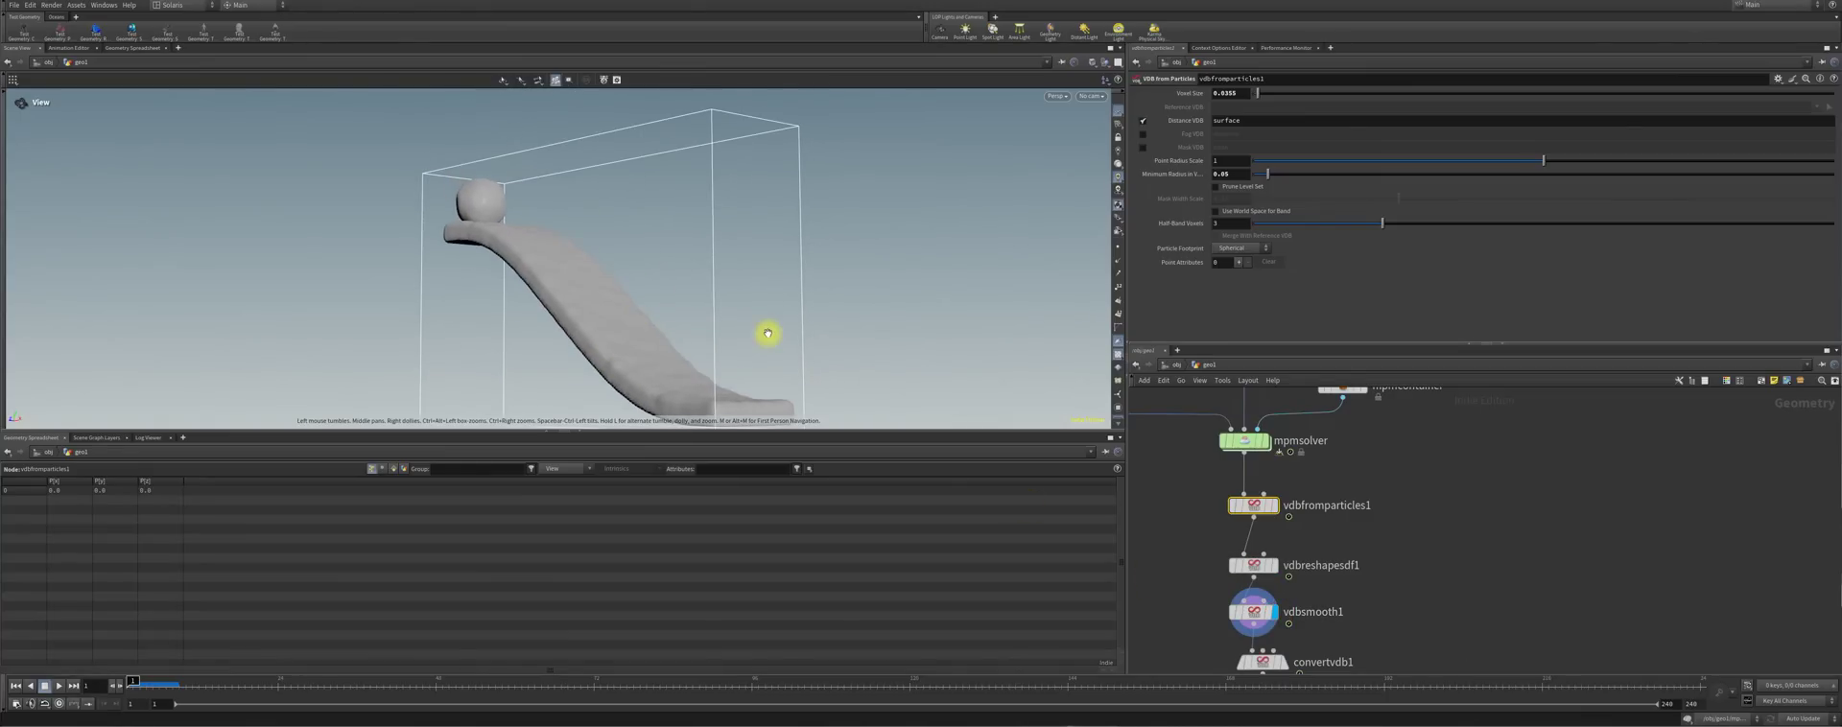
drag(696, 299, 678, 321)
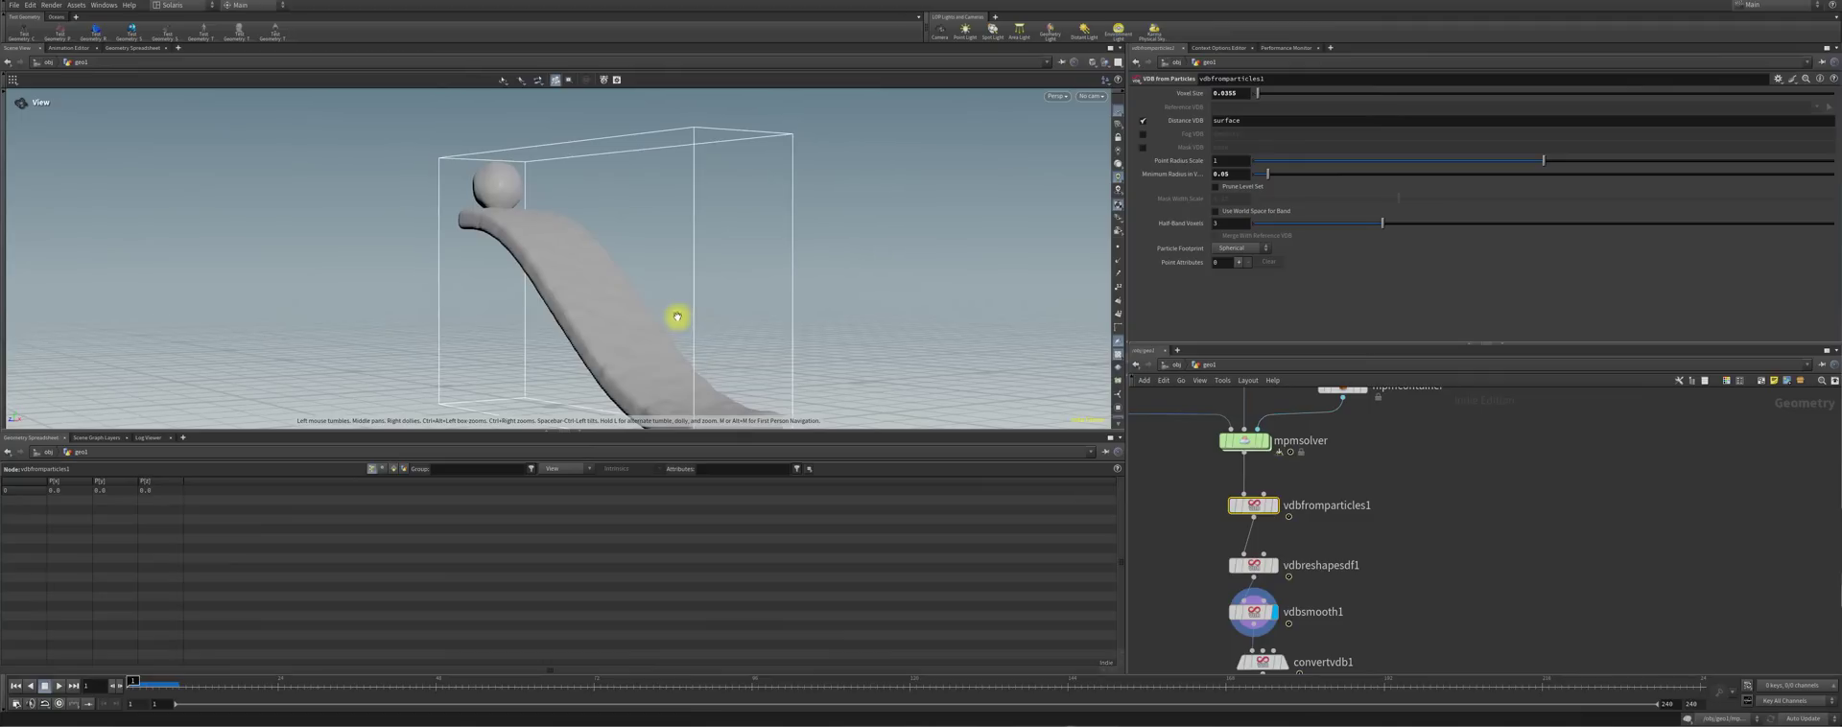
Display the convertvdb1 polygon mesh and open the node's parameters
middle_drag(1365, 666, 1357, 547)
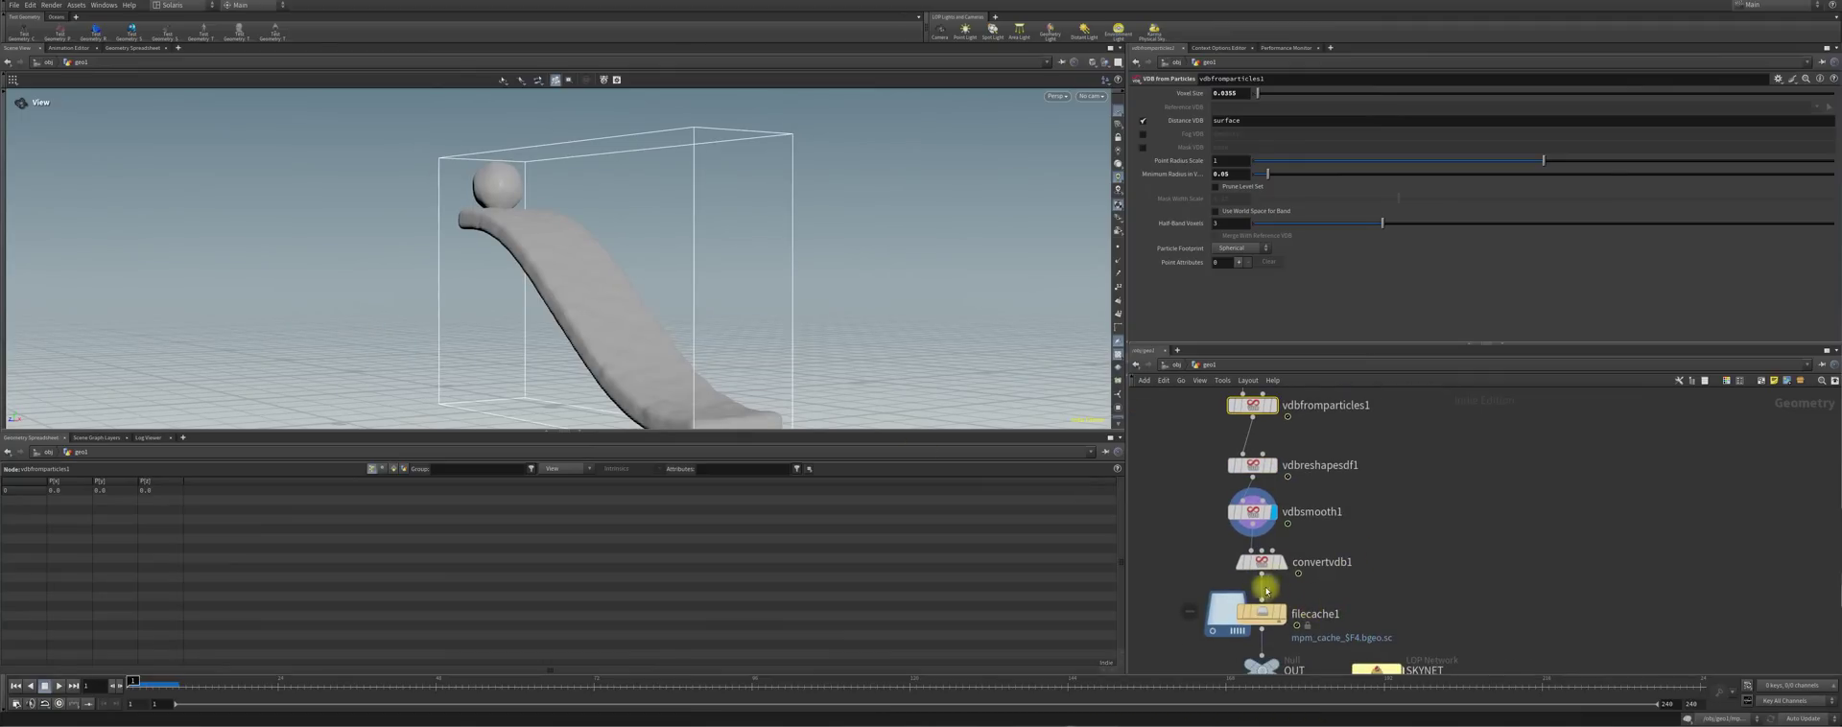
mouse_move(1287, 569)
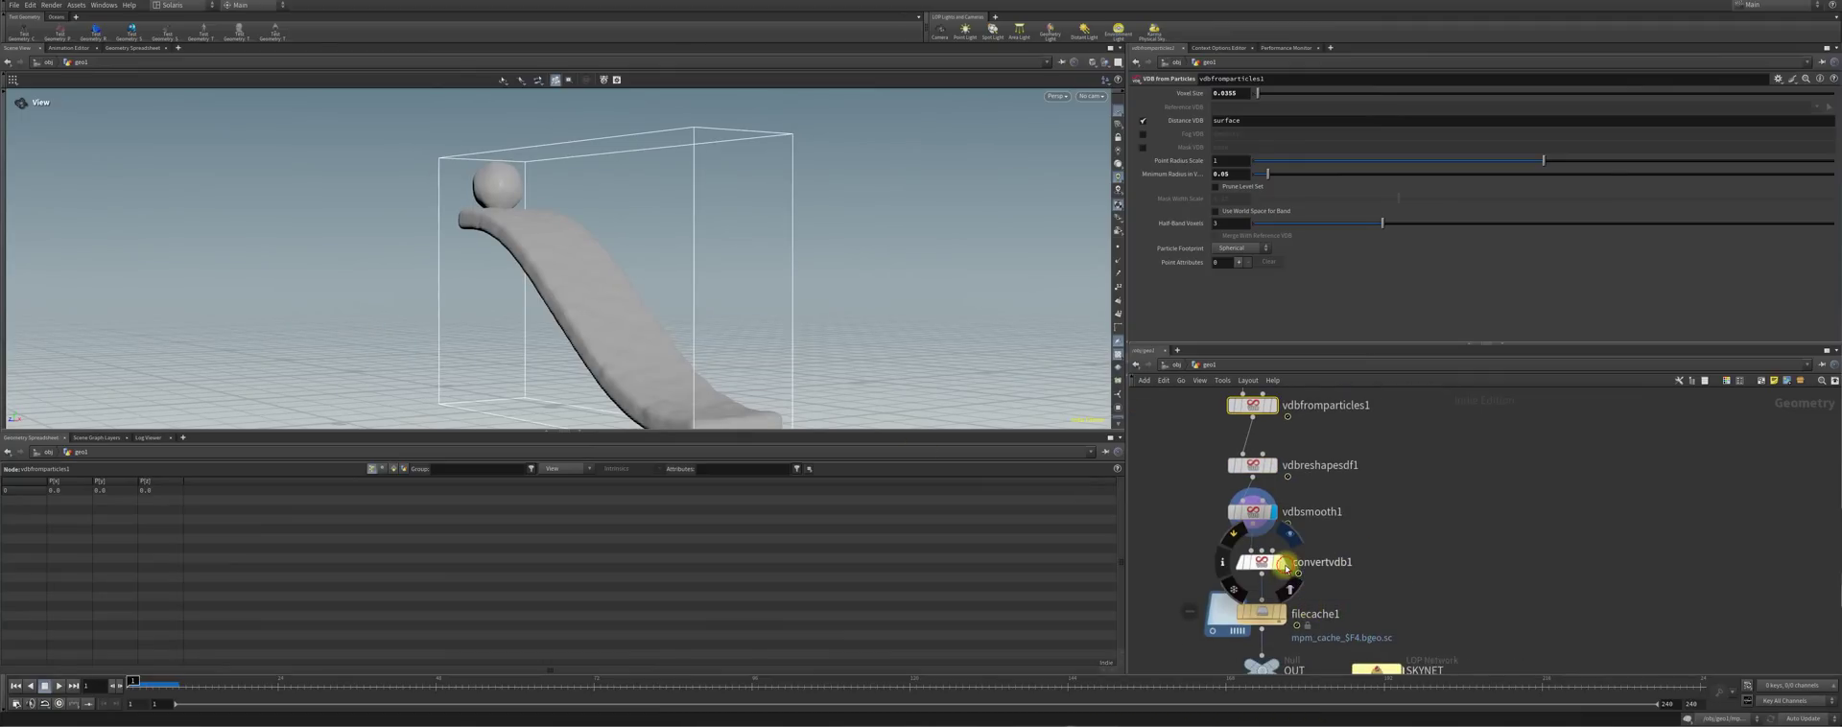
click(1285, 566)
click(1258, 564)
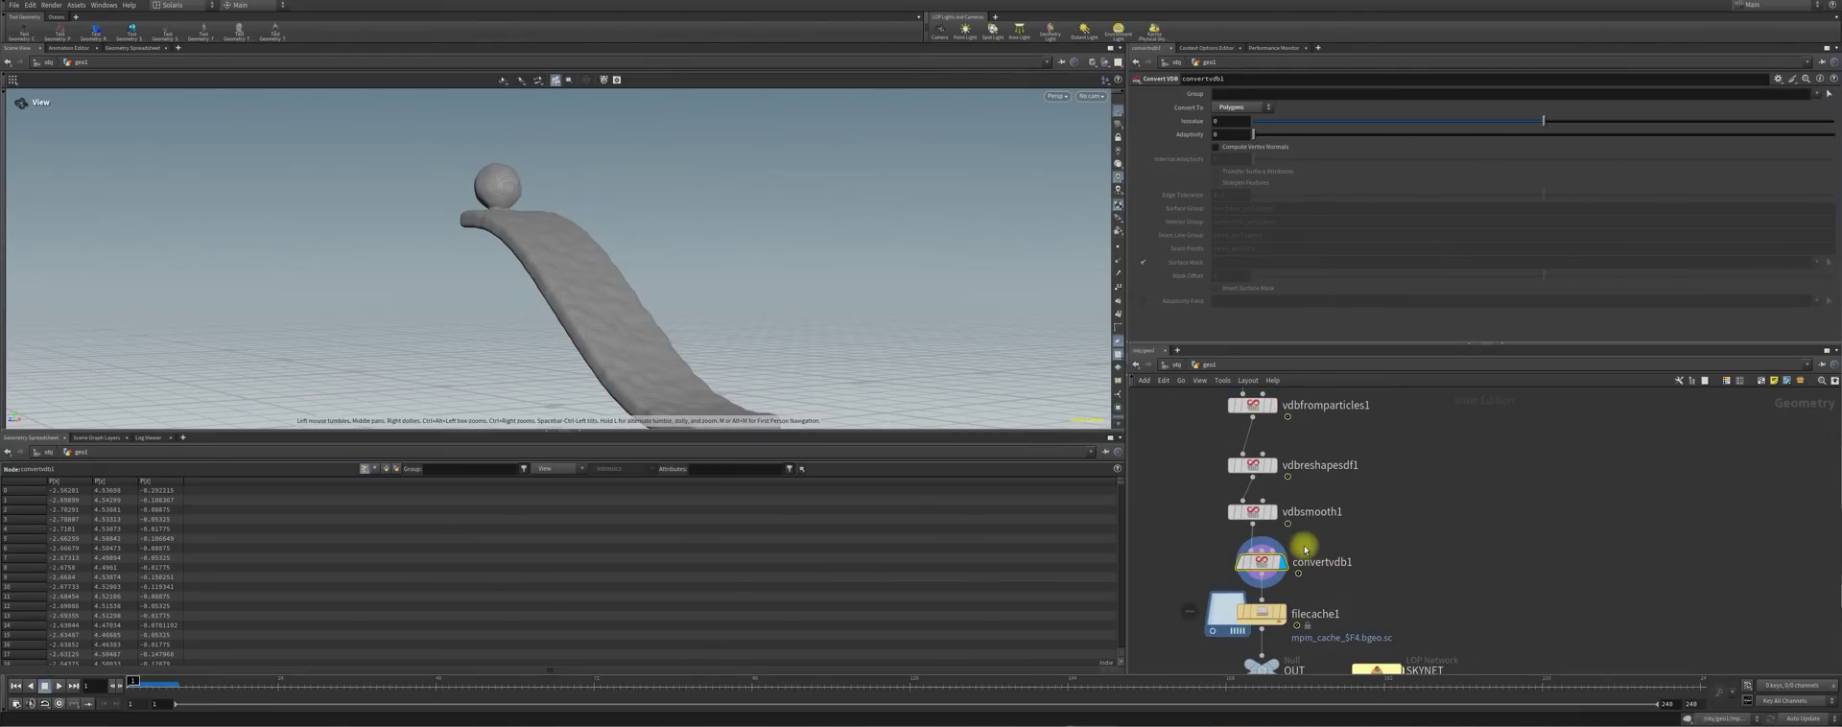
Open the filecache1 parameters and compare its cached geometry with the convertvdb1 mesh, ending with filecache1 displayed
click(1268, 613)
mouse_move(1272, 613)
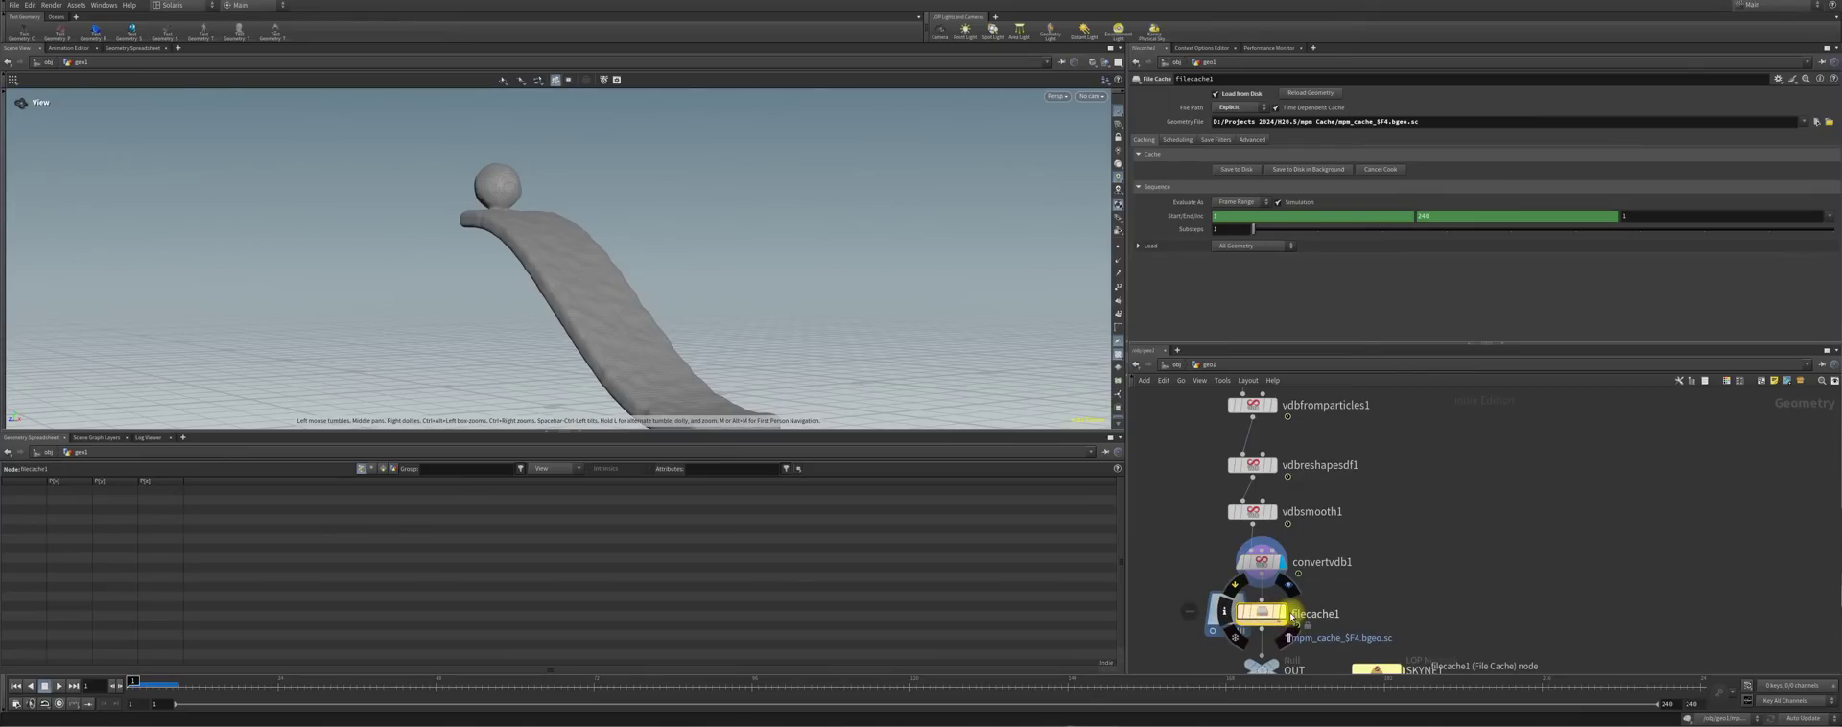
click(1287, 613)
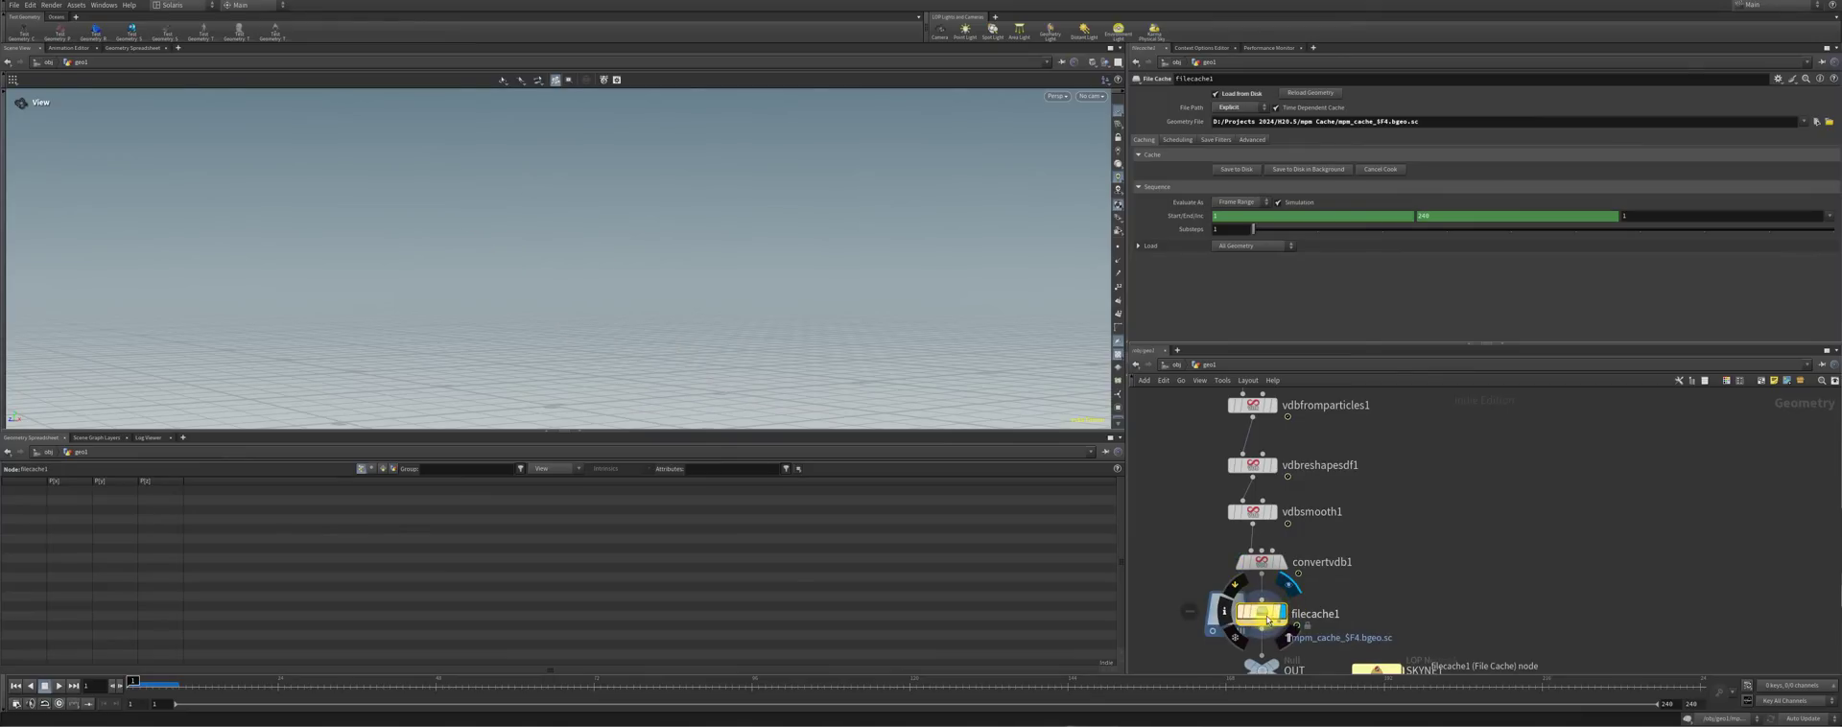
click(1286, 562)
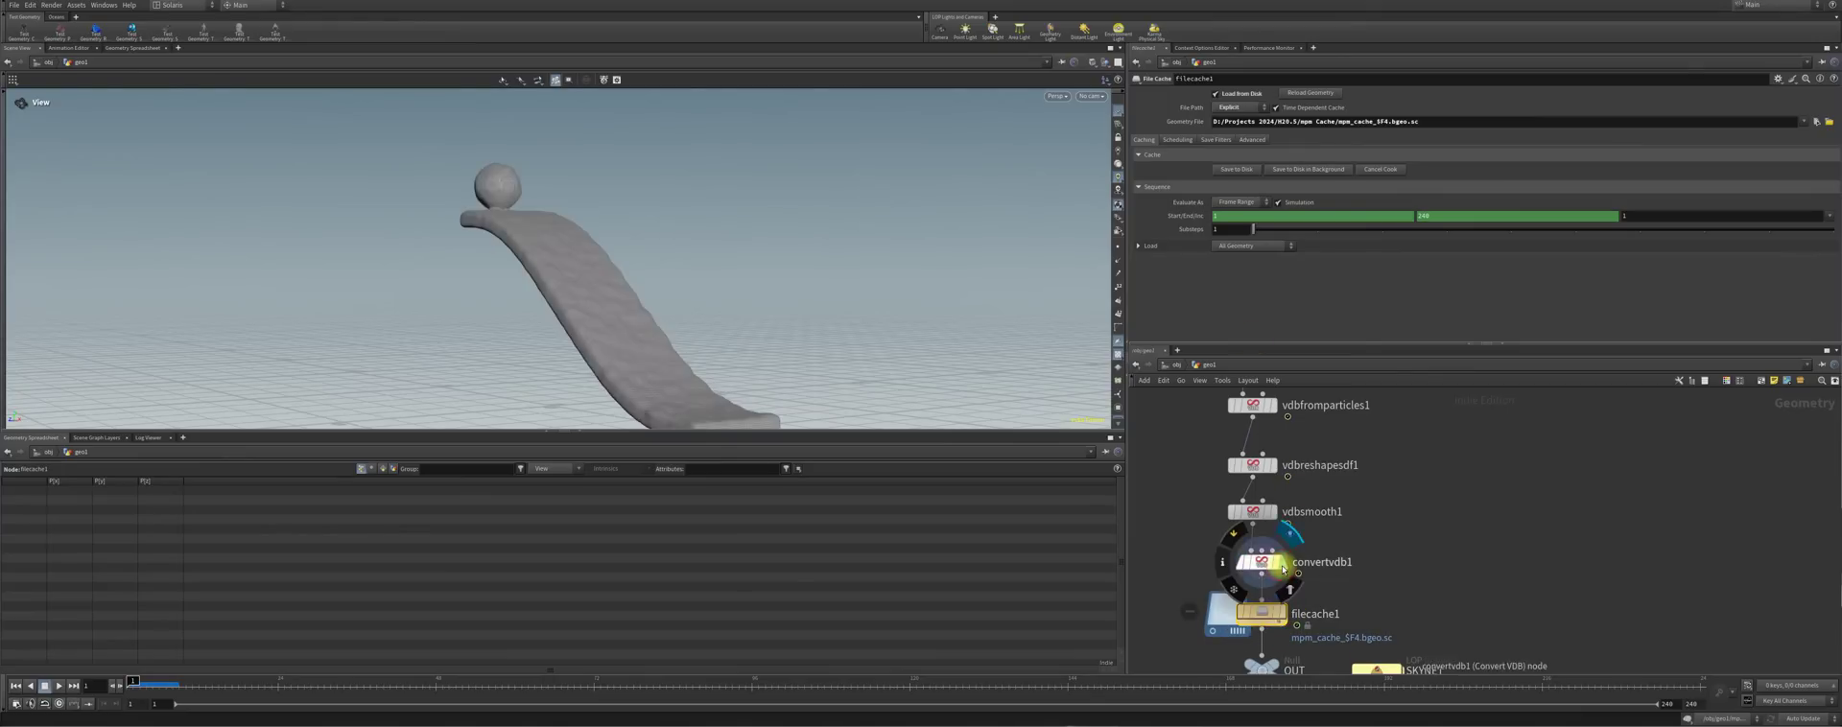
click(1284, 615)
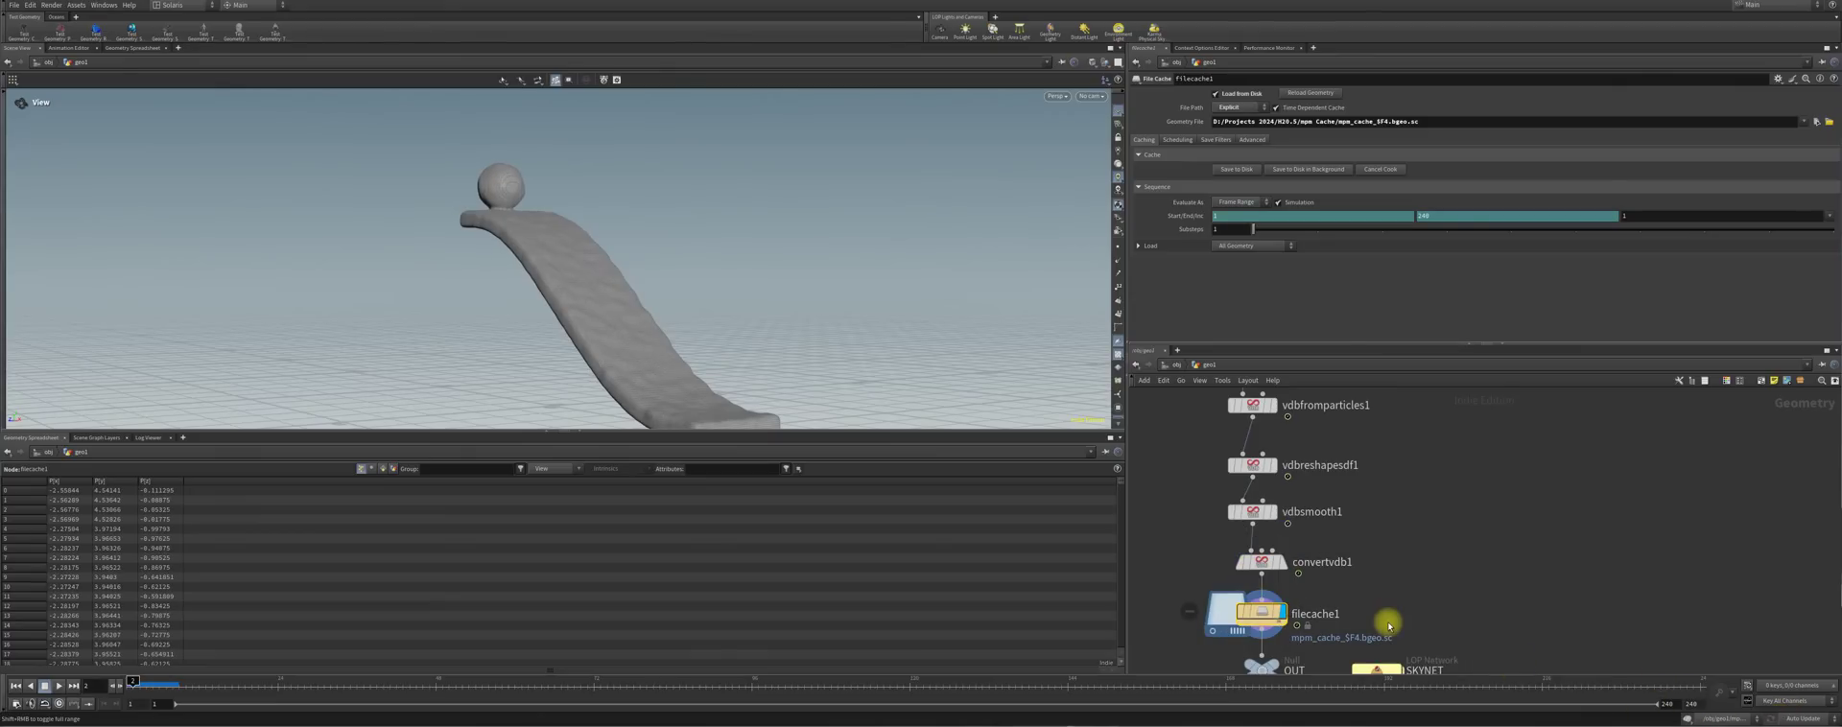
Play the cached snowball simulation, stop it once the snowball has come off the slope, and inspect the result
click(58, 686)
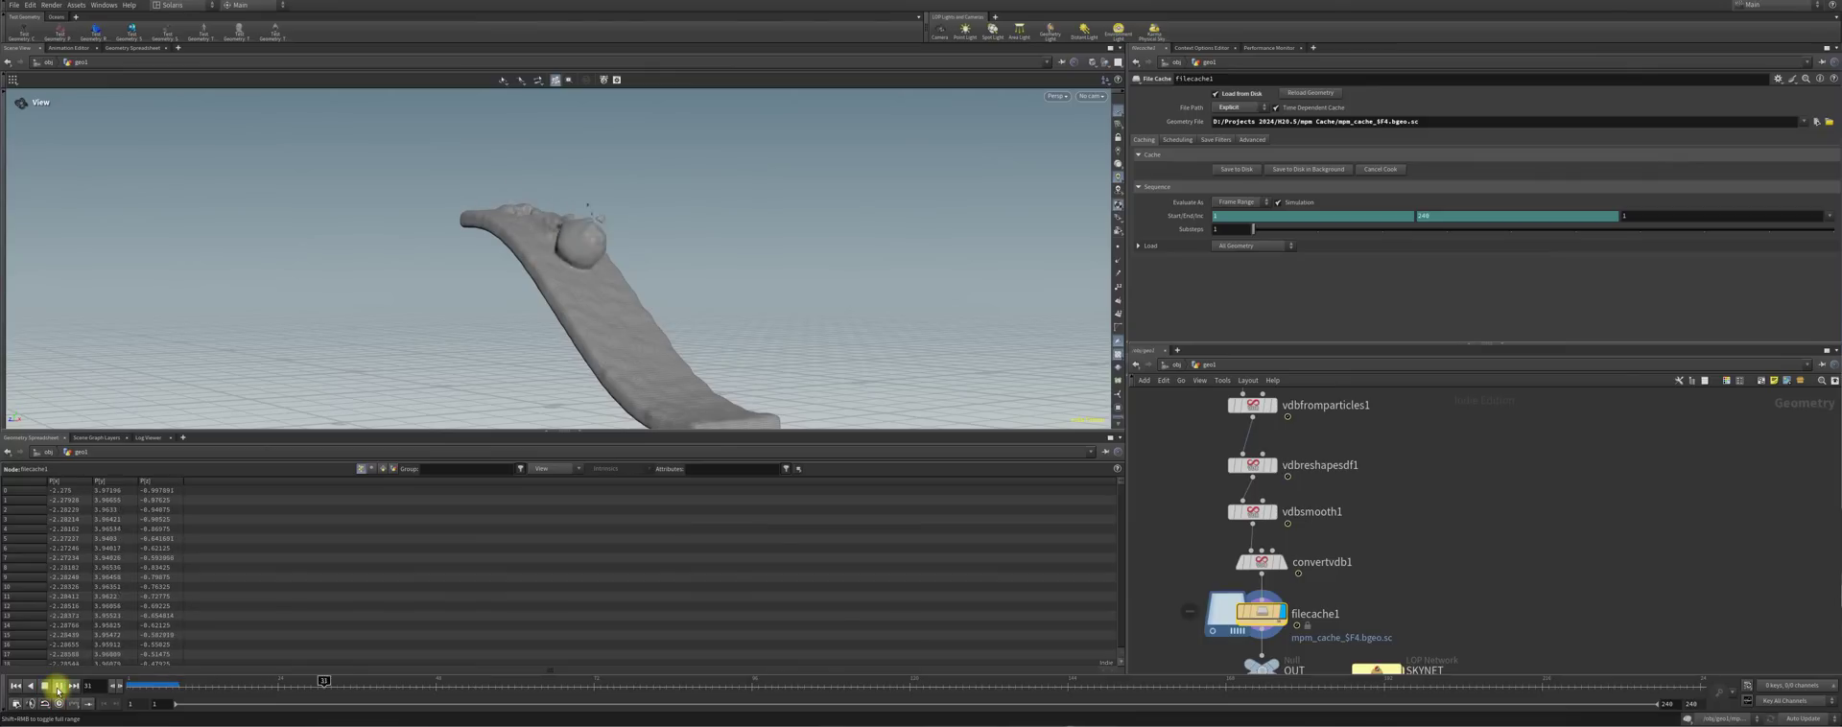
drag(733, 272, 736, 325)
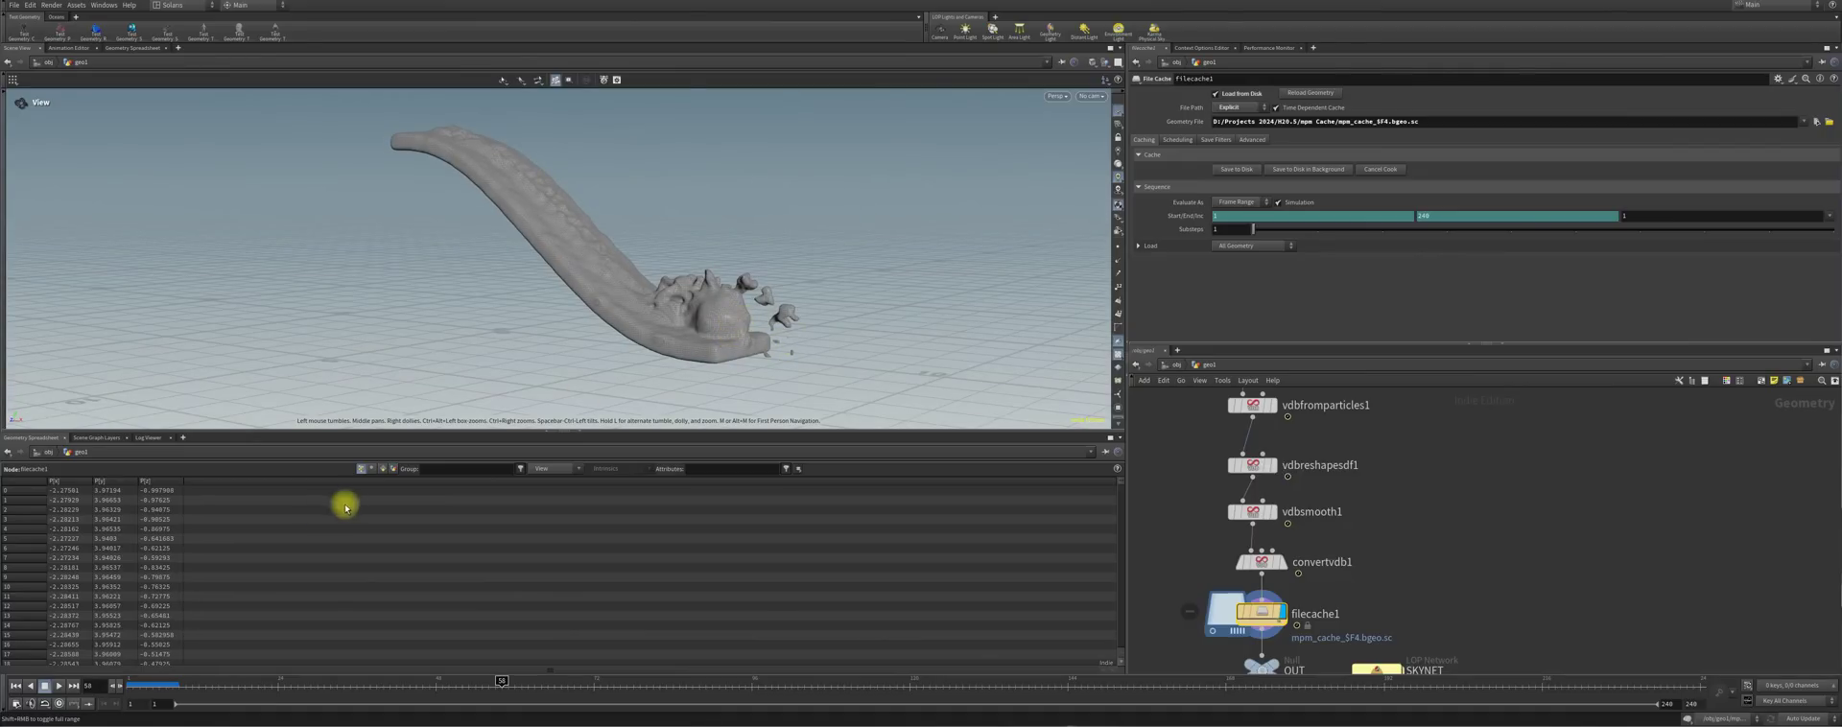
click(48, 686)
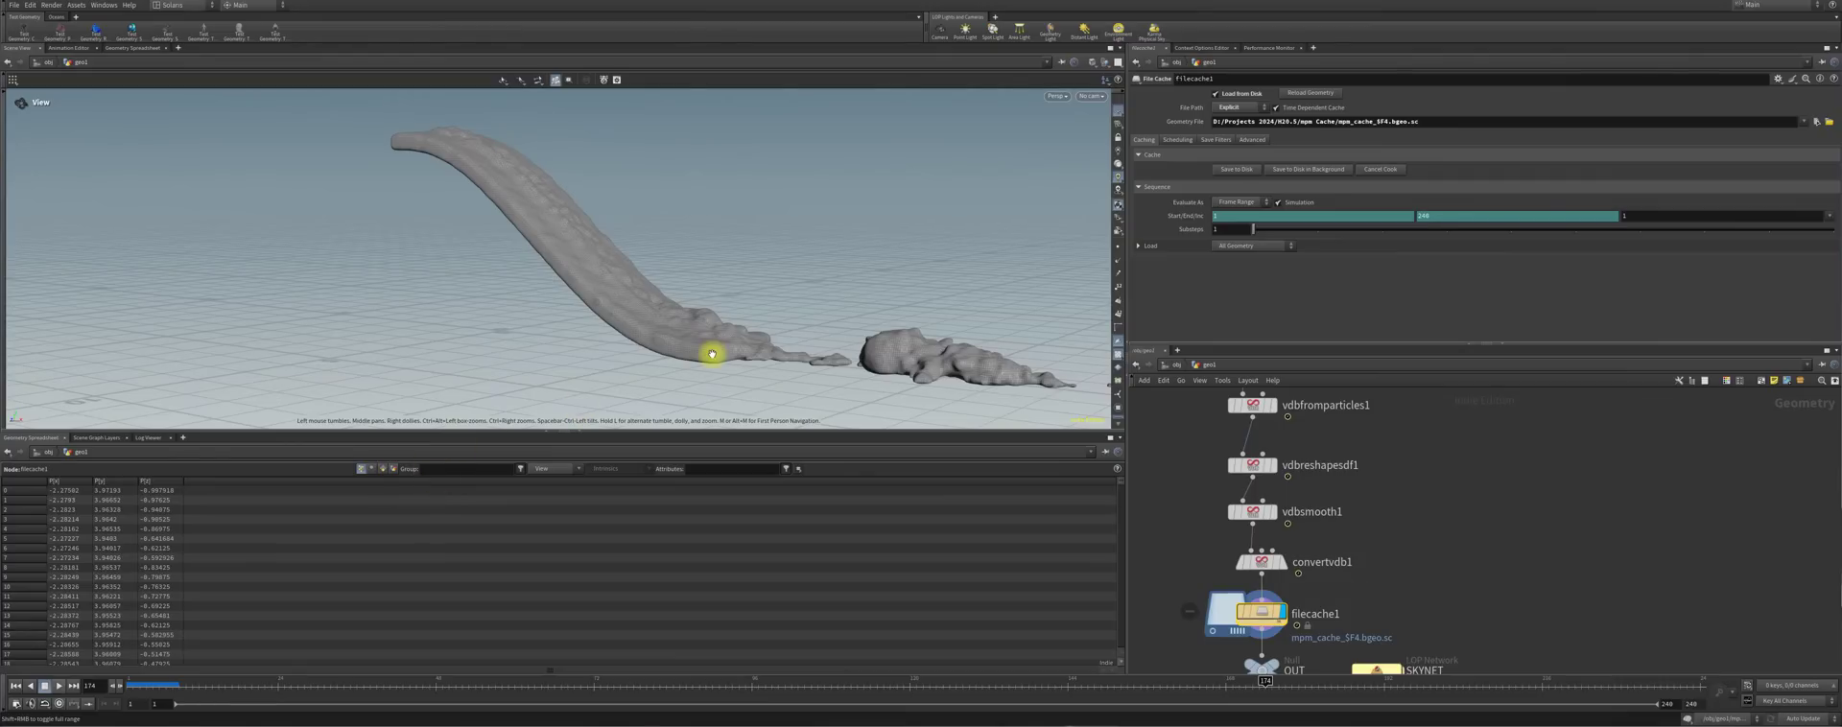
drag(801, 308, 728, 300)
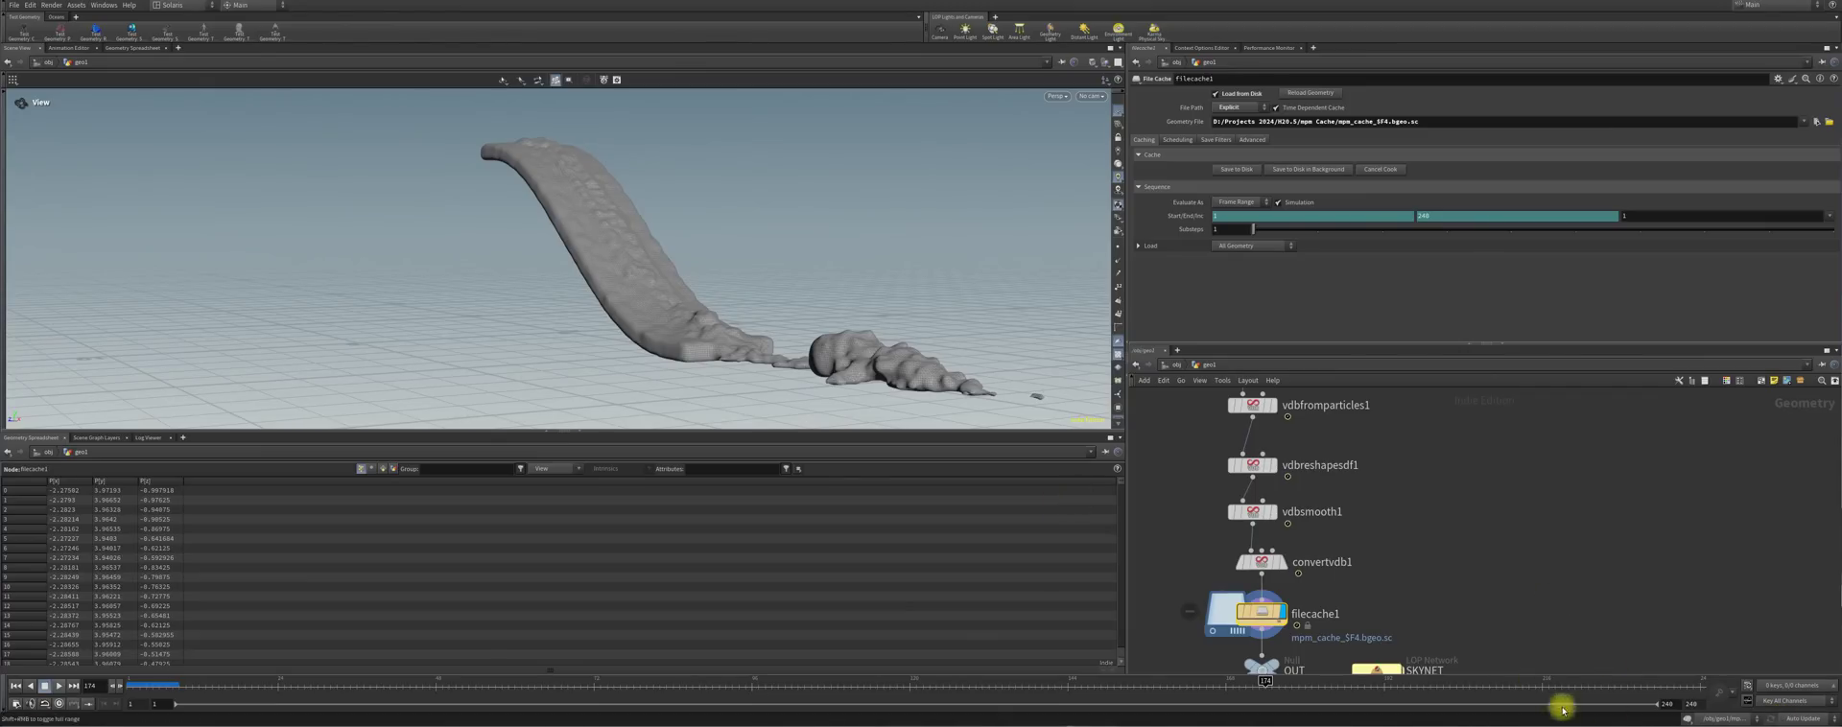
Examine the vdbsmooth1 iterations setting and the convertvdb1 parameters against the uncached snowball mesh in the viewport
middle_drag(1379, 500, 1384, 524)
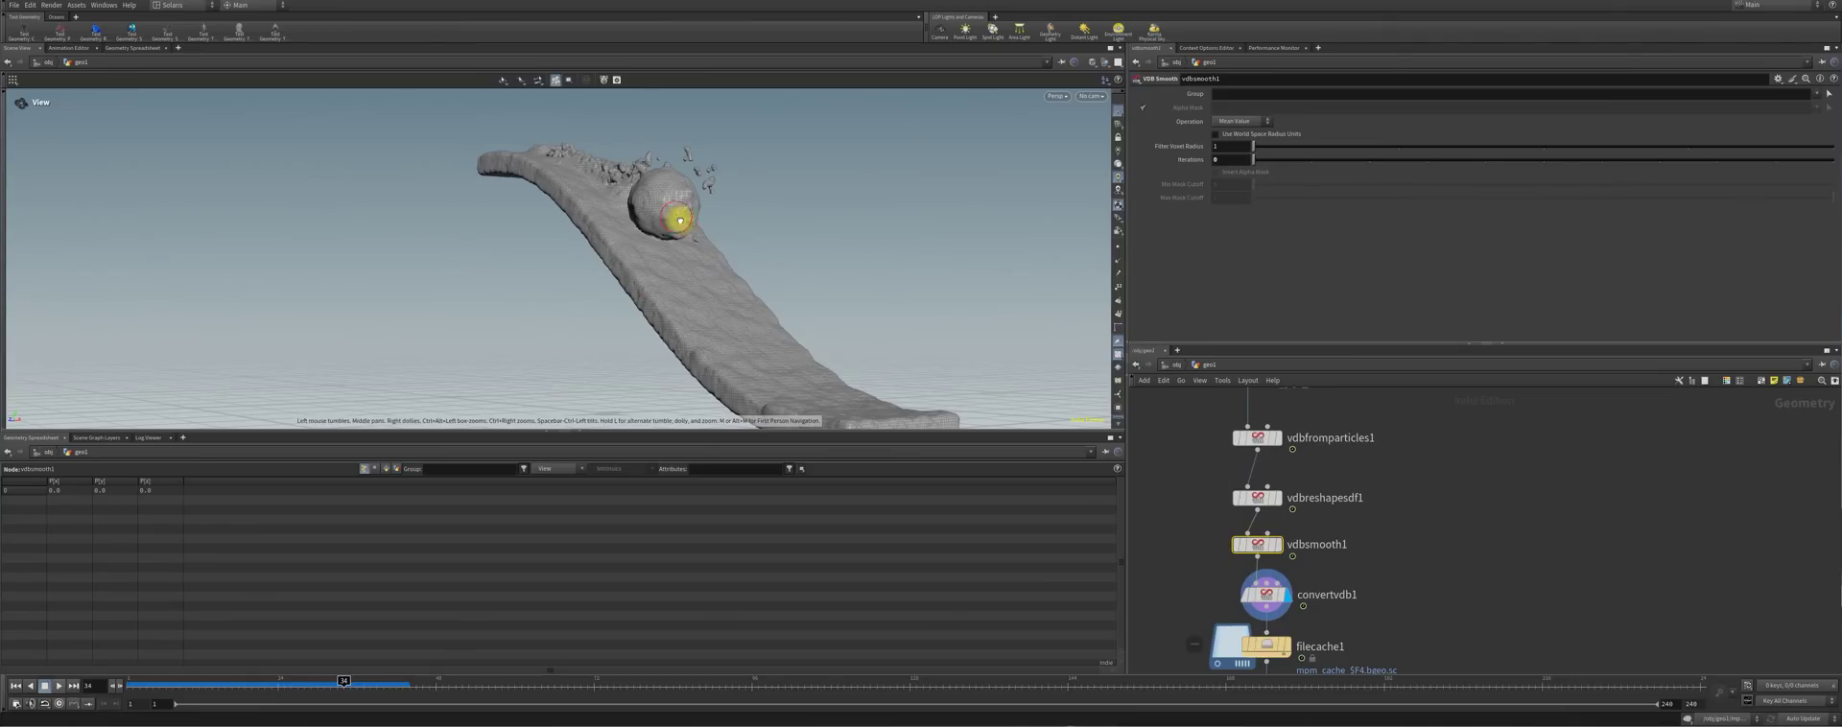
mouse_move(691, 227)
mouse_down()
mouse_move(730, 221)
mouse_move(685, 176)
mouse_move(716, 237)
mouse_up()
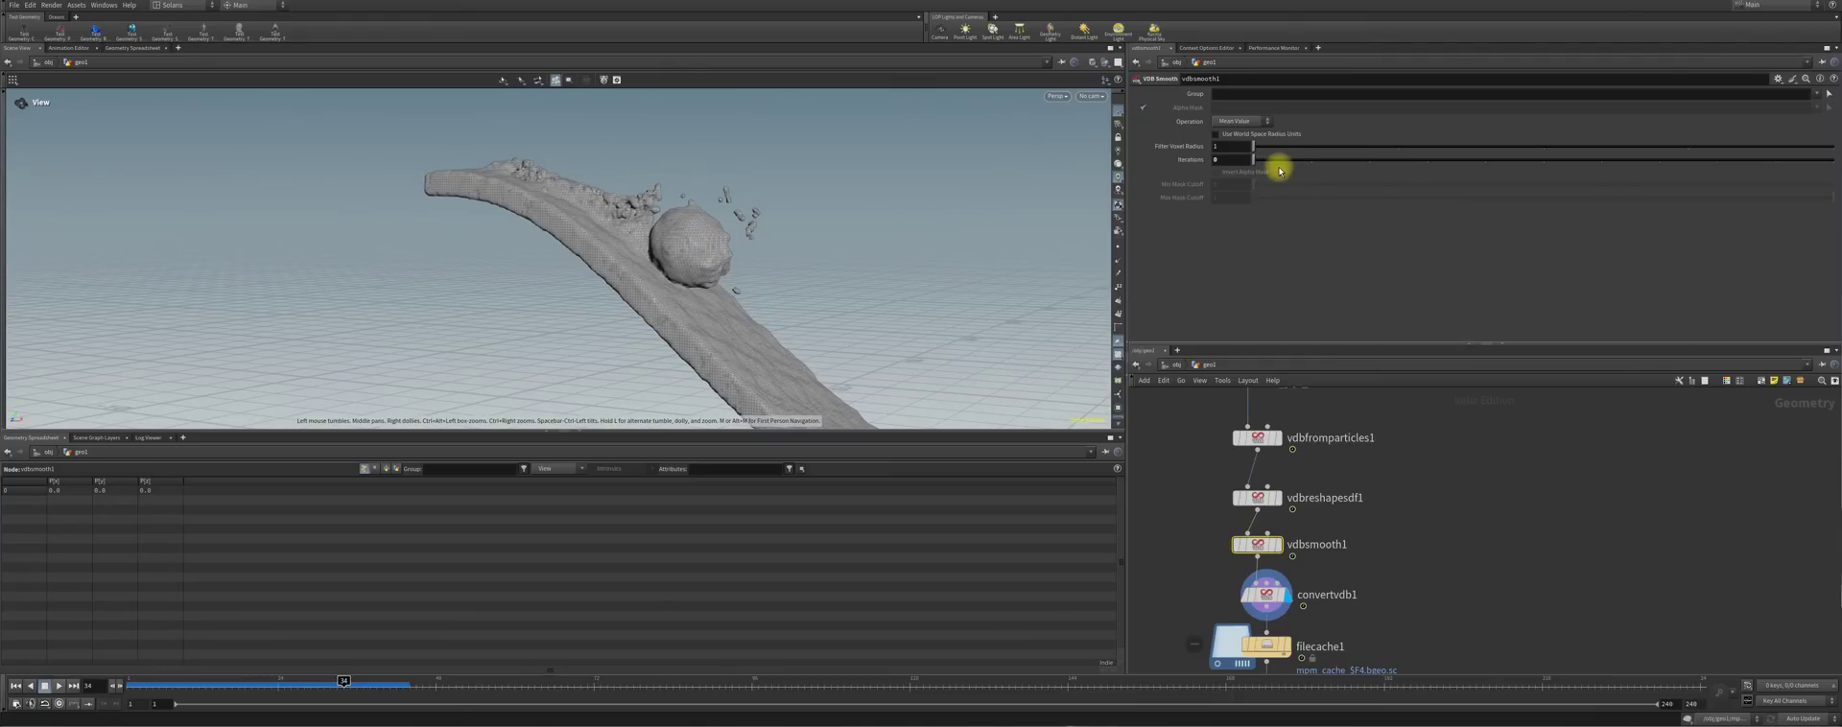
mouse_move(1278, 165)
mouse_down()
mouse_move(1300, 165)
mouse_move(1273, 163)
mouse_up()
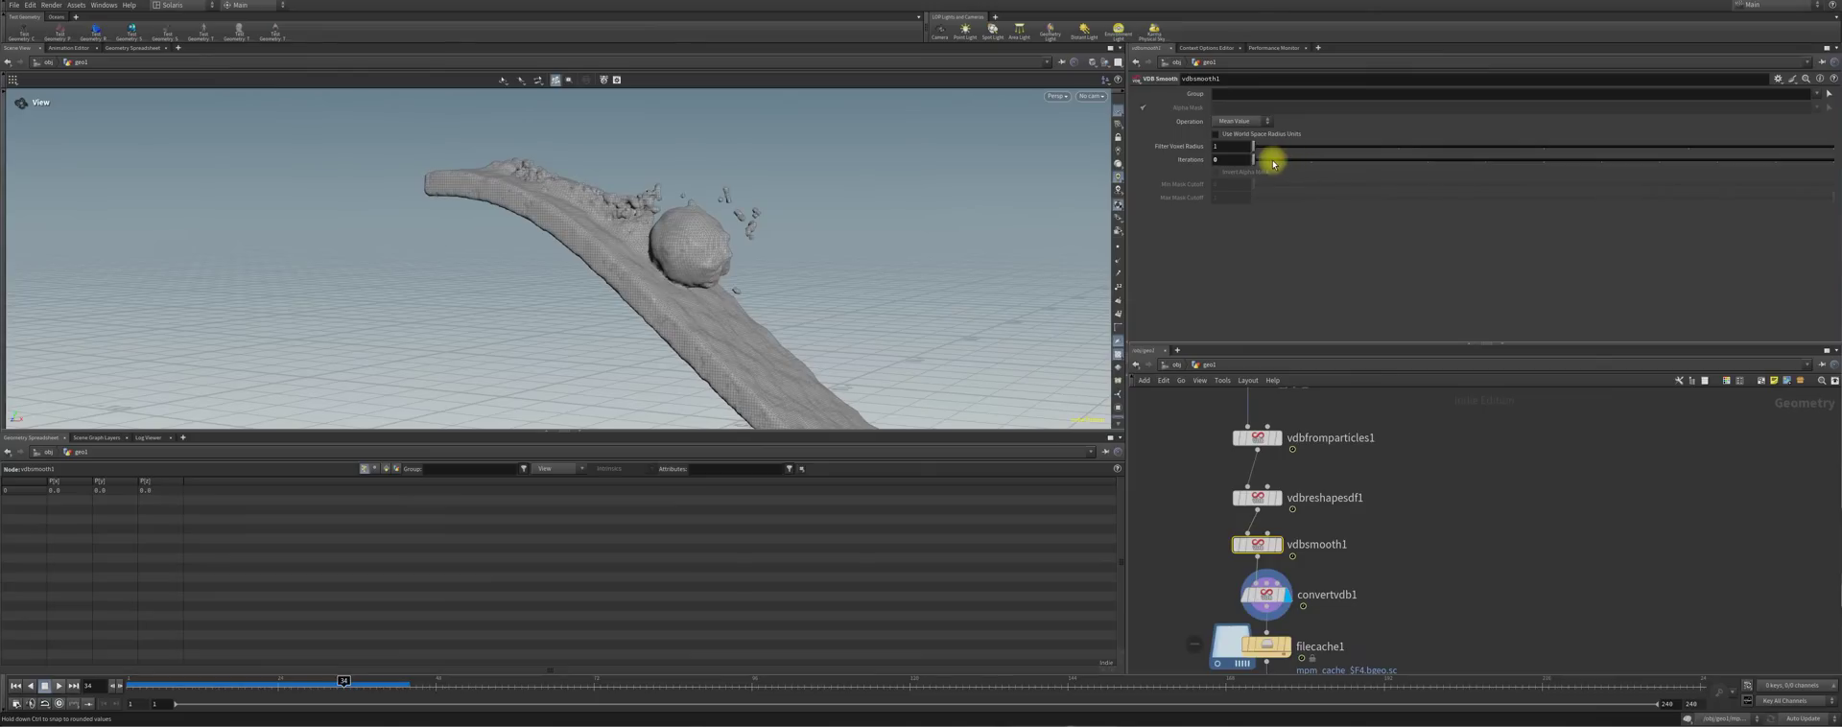
click(1282, 597)
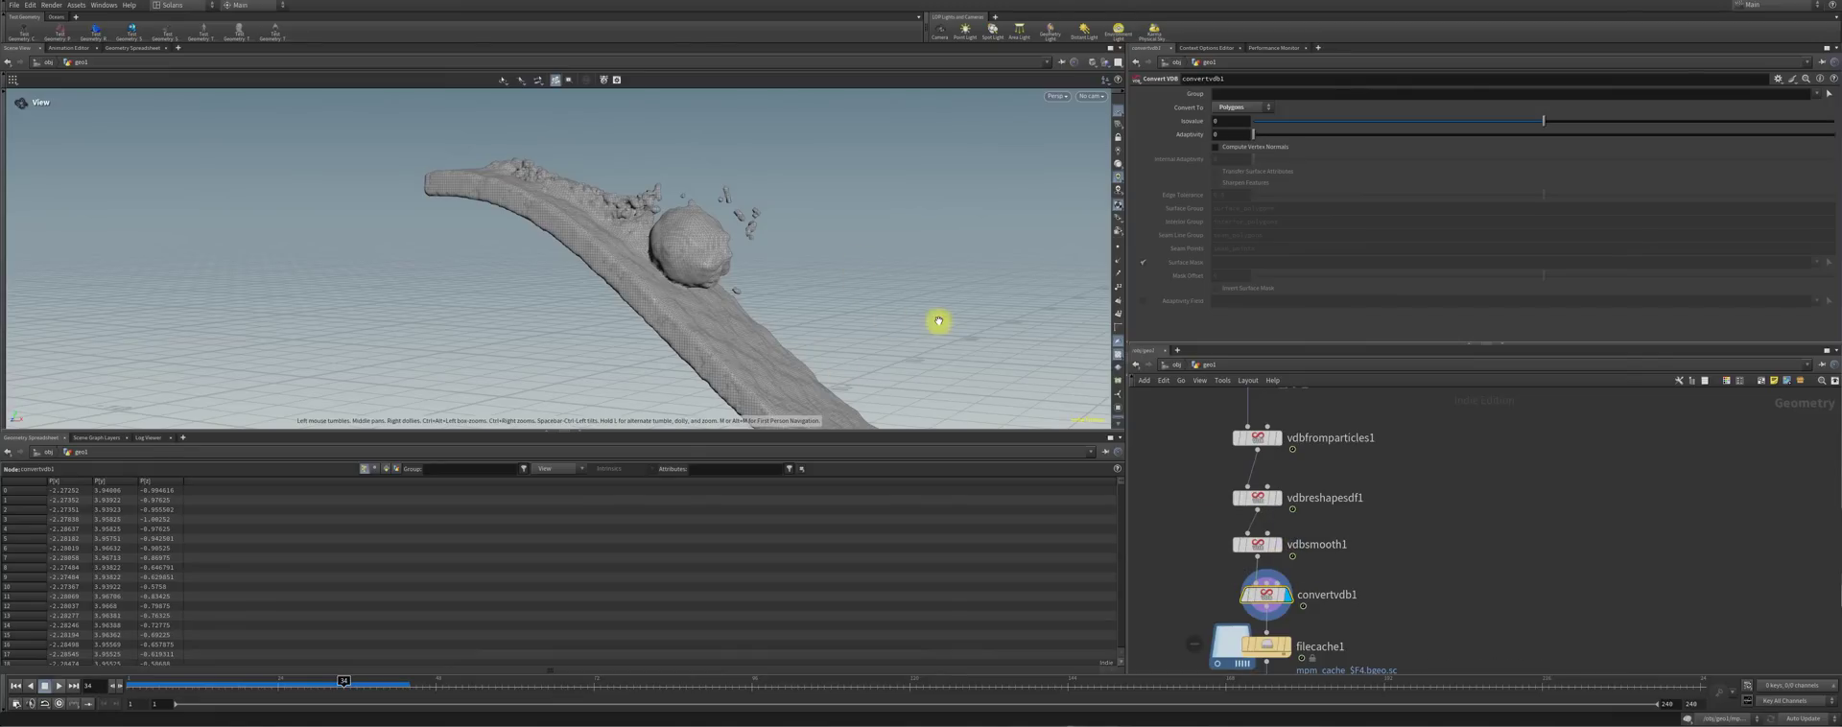
drag(937, 322, 671, 345)
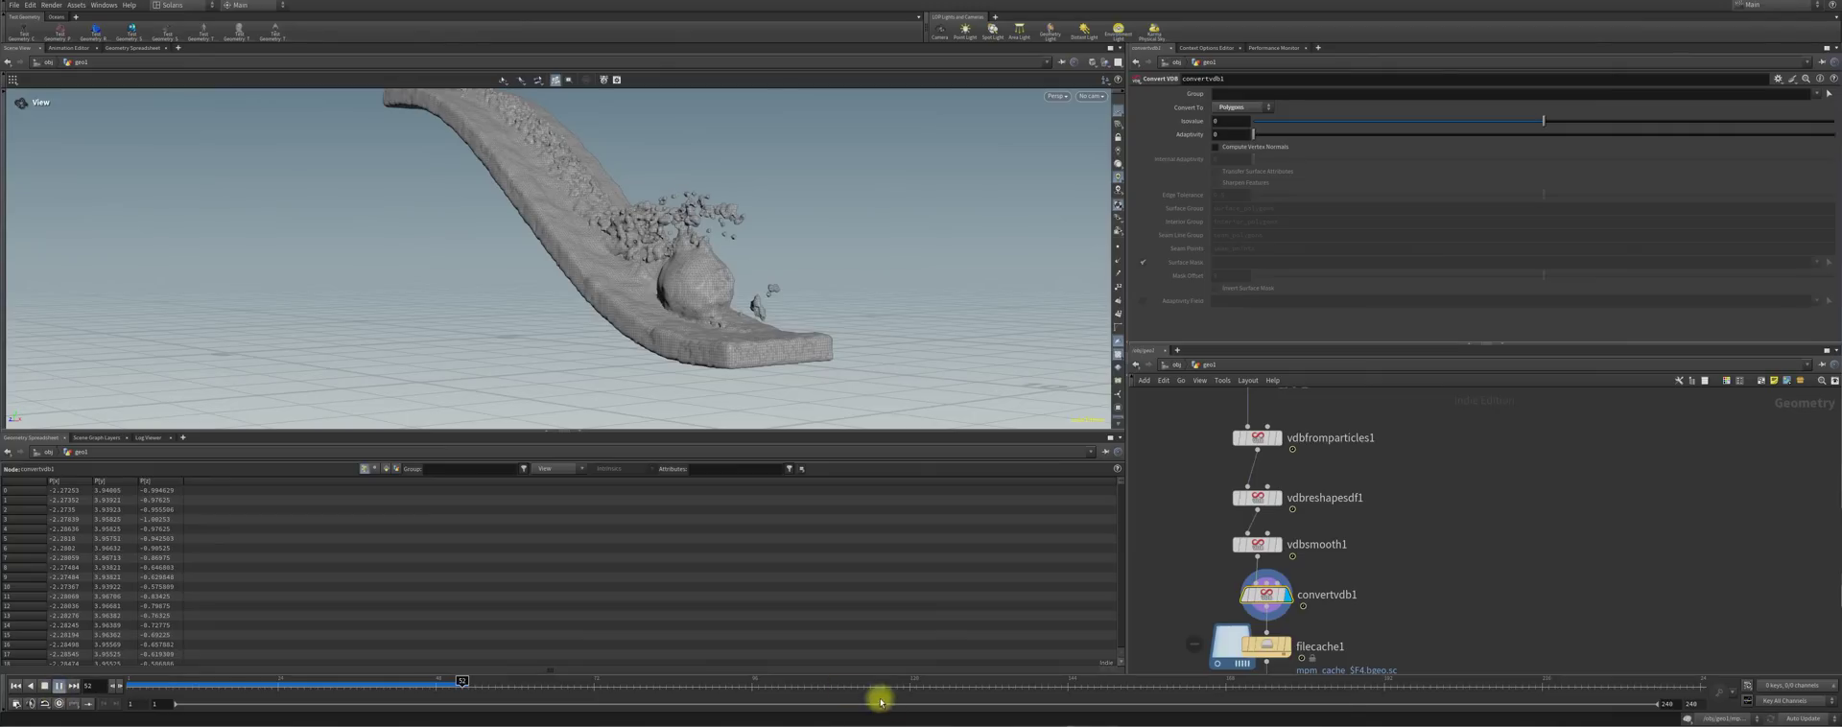
Check the filecache1 result at the current frame, bypass the filecache1 node and display convertvdb1 again
click(1290, 653)
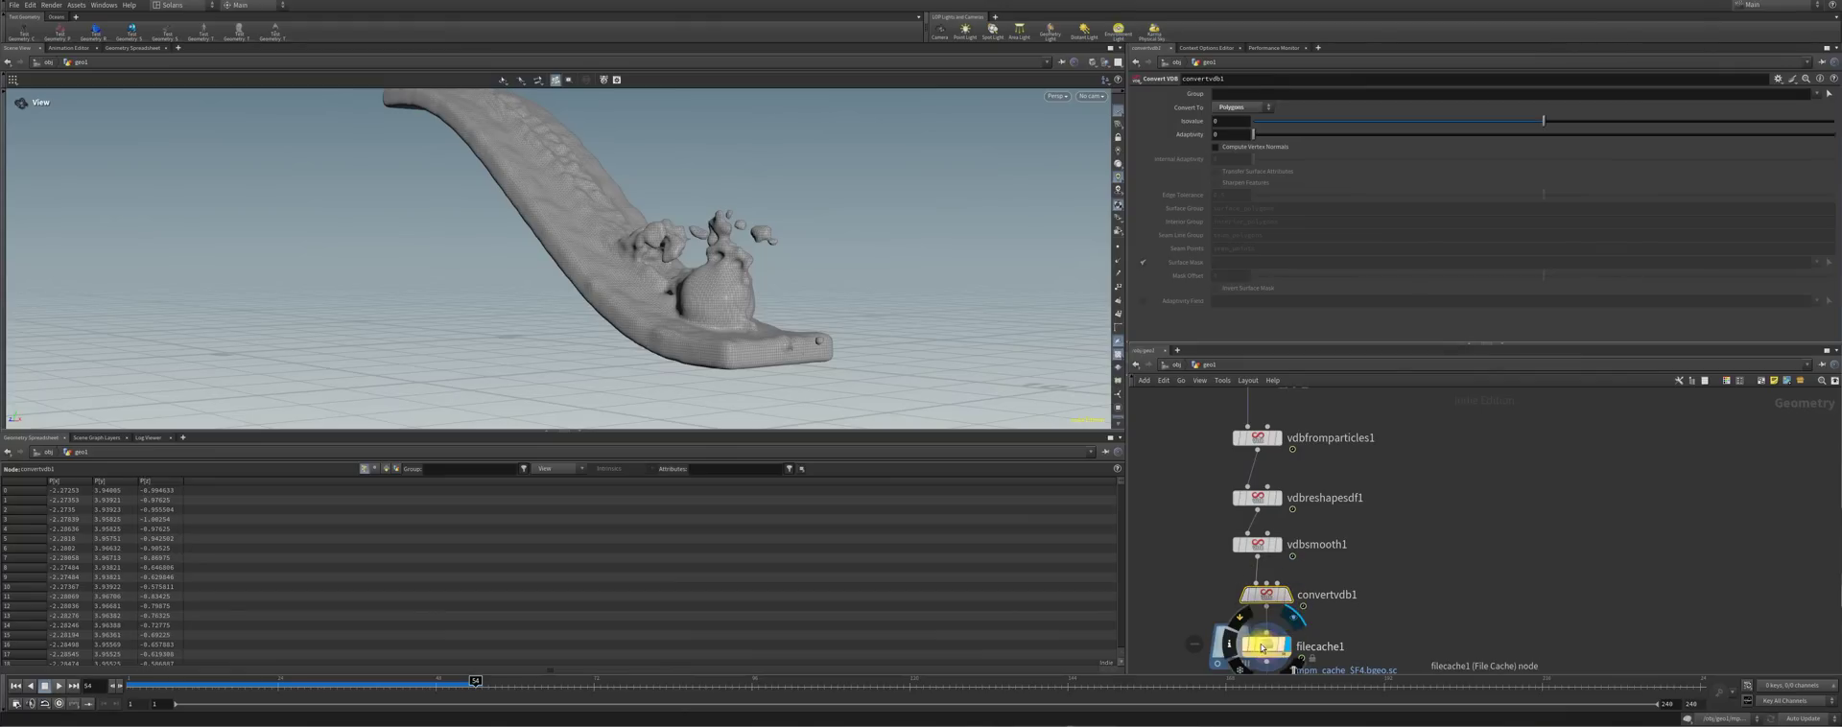
click(1262, 649)
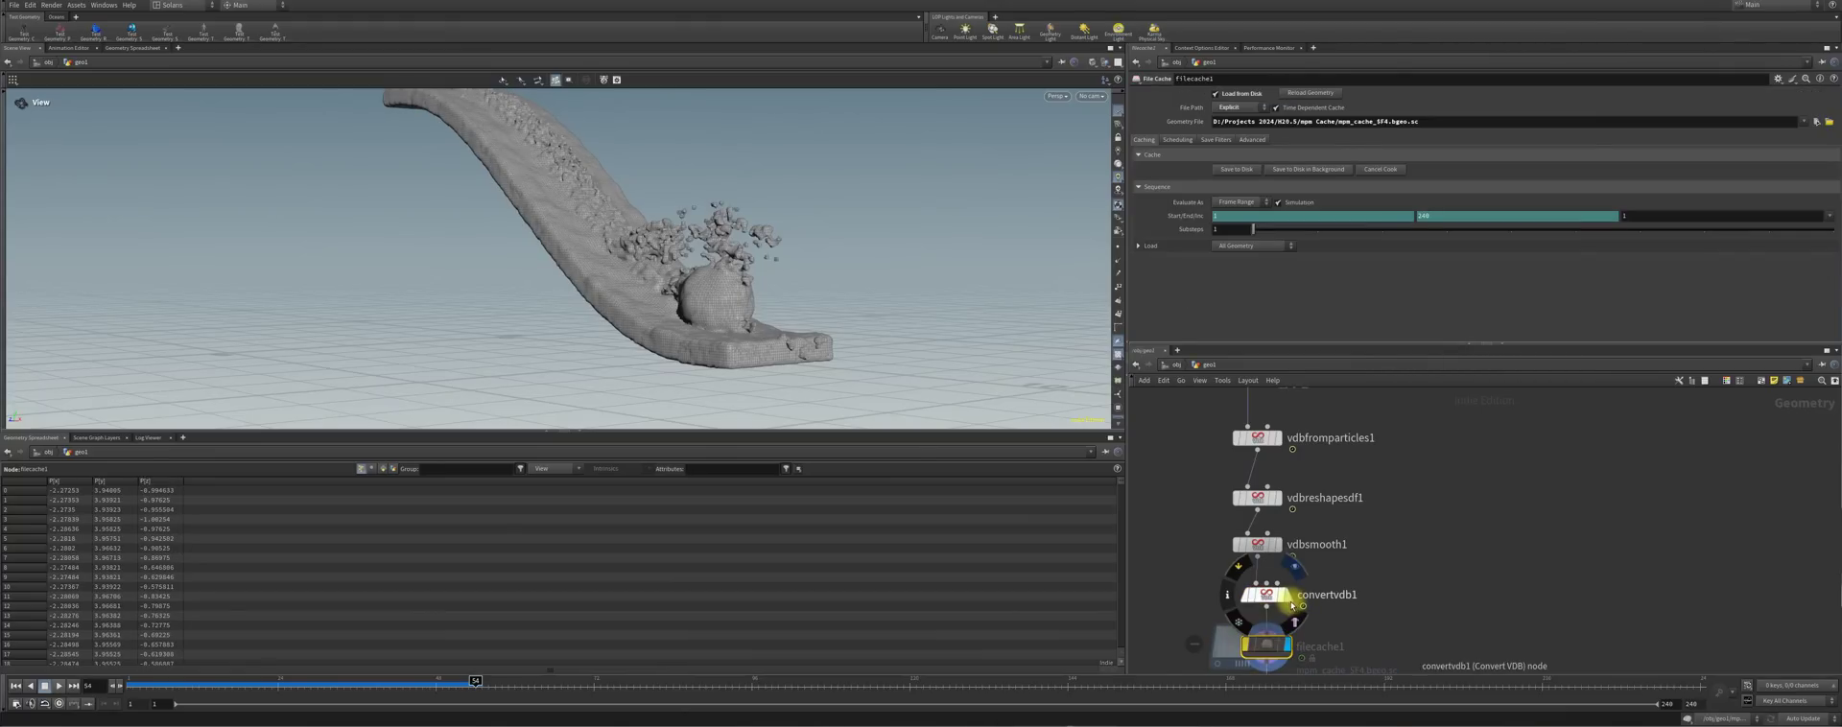
middle_drag(1390, 584, 1324, 410)
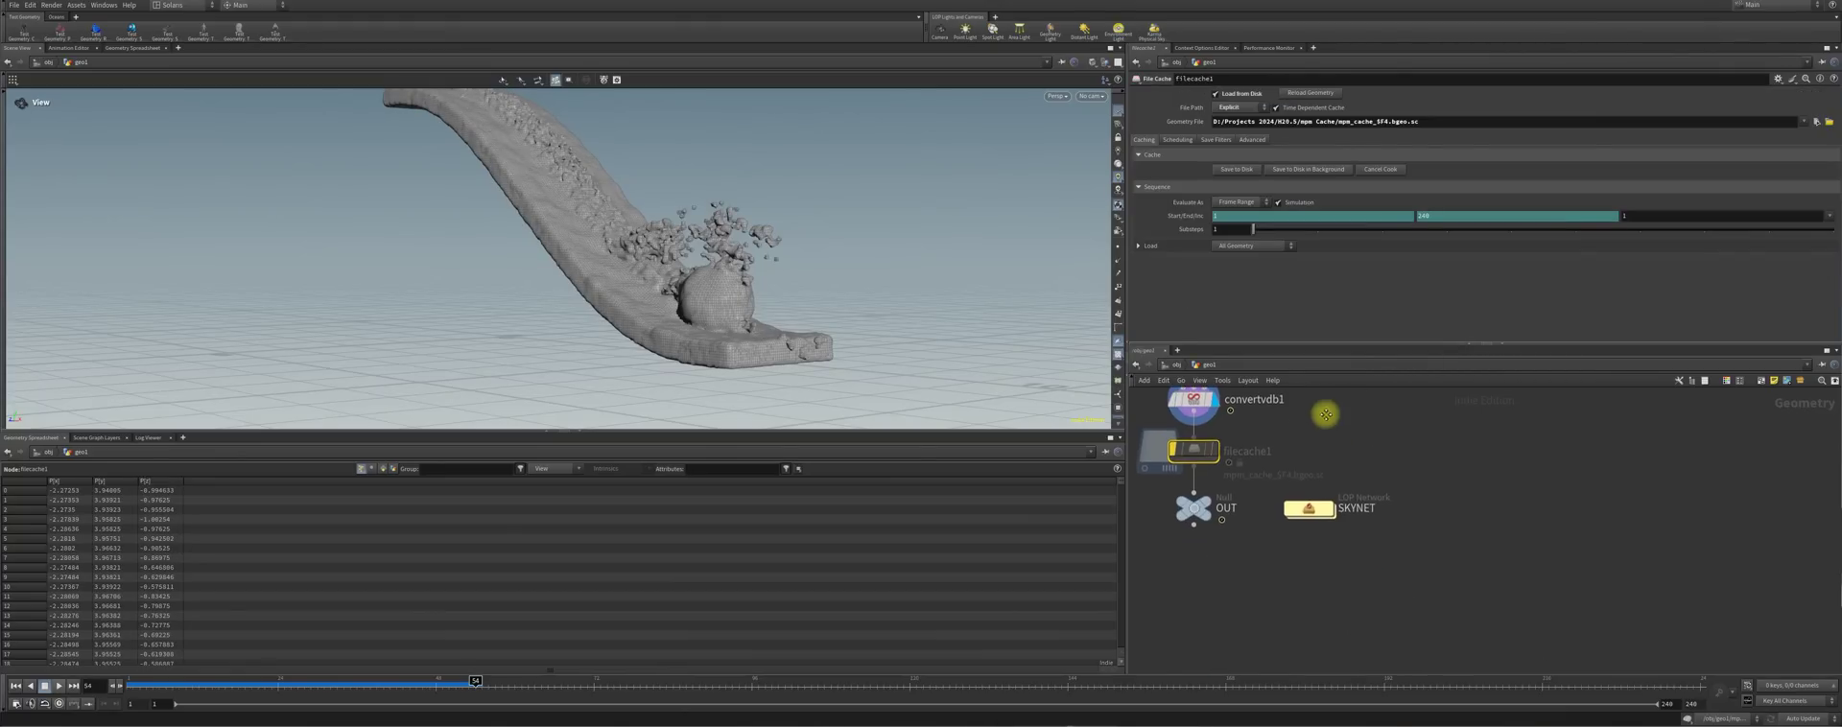
Open the SKYNET LOP network and examine the Karma render of the snowball on the slope from several angles
double_click(1317, 510)
middle_drag(1378, 452, 1341, 543)
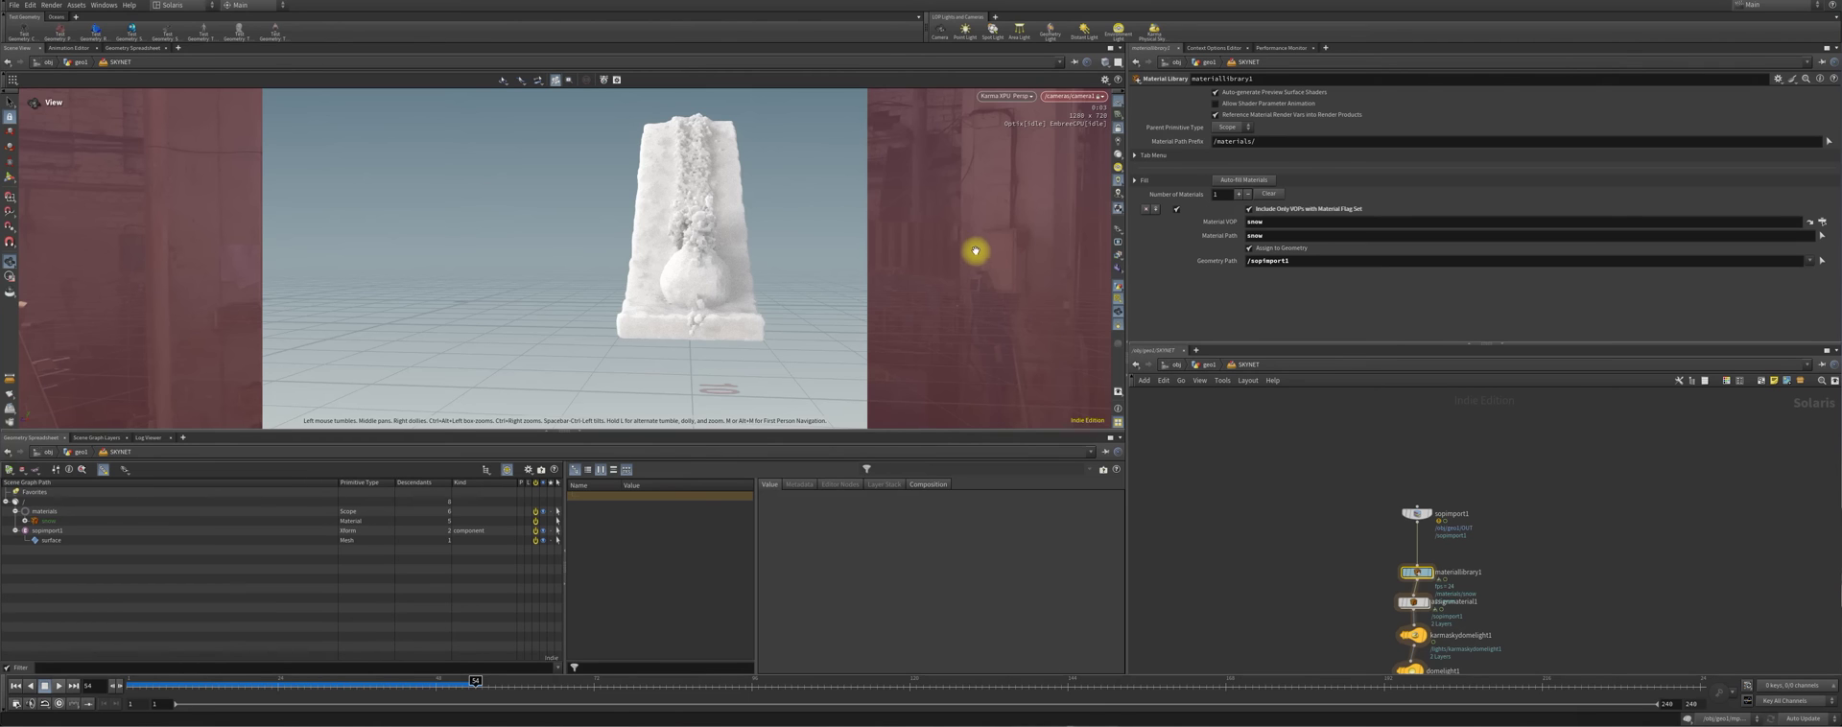
drag(667, 281, 749, 259)
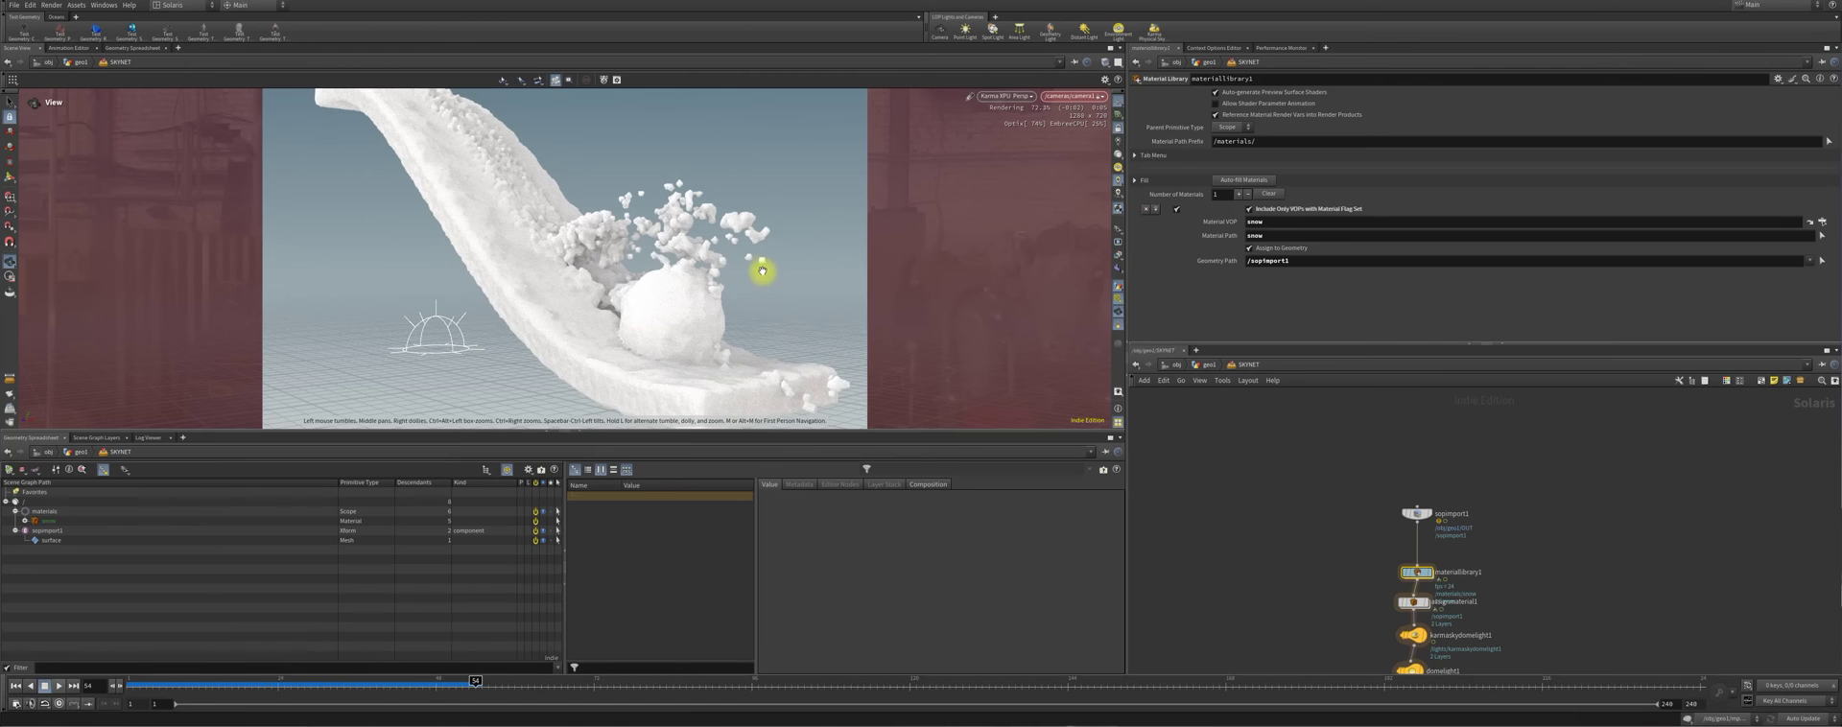
mouse_move(764, 268)
mouse_down()
mouse_move(774, 144)
mouse_move(768, 255)
mouse_up()
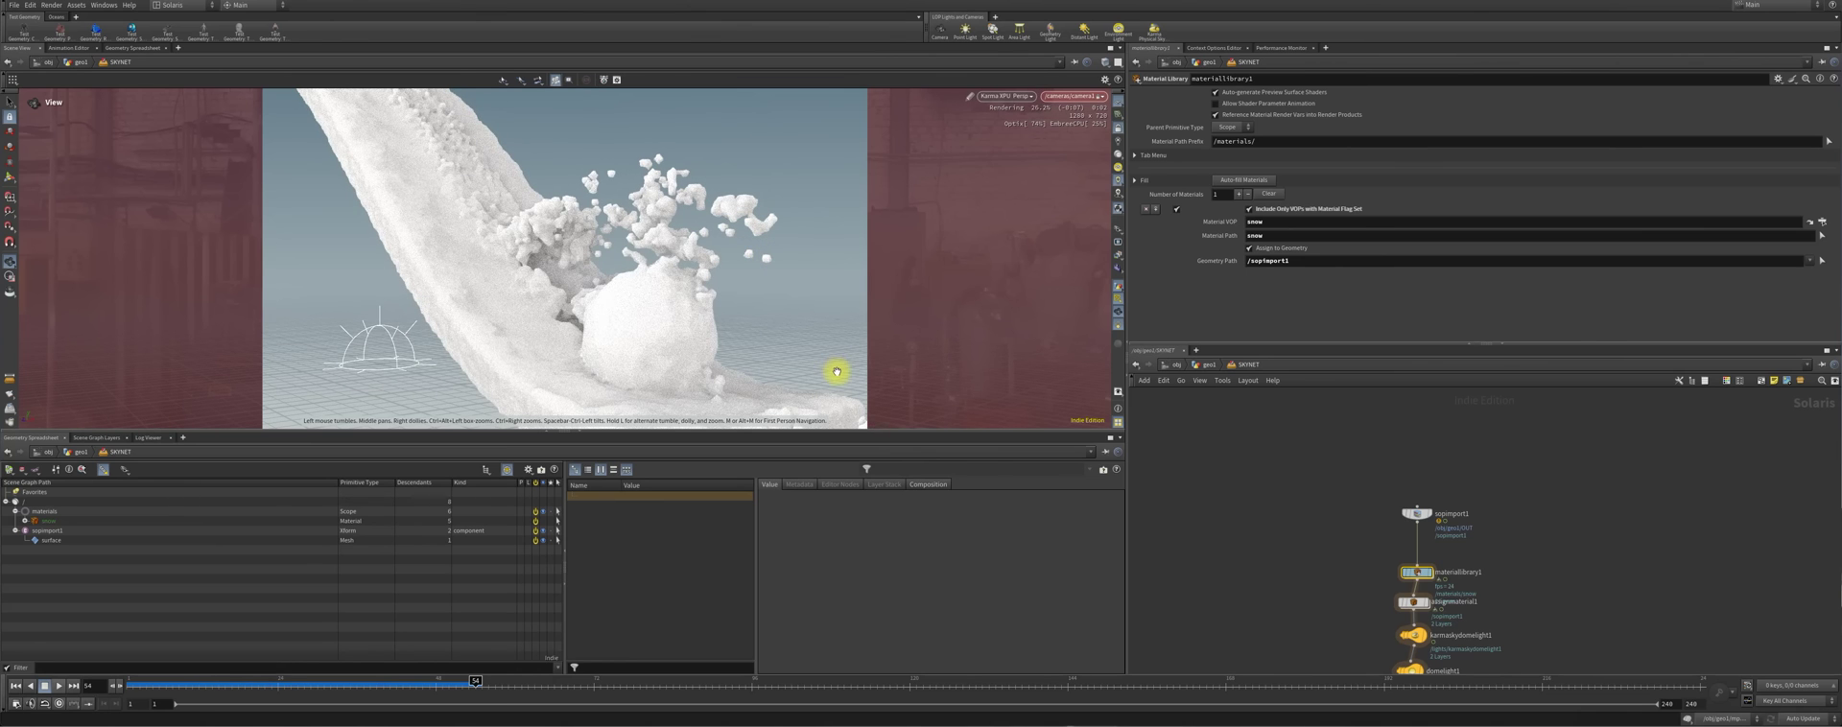
Return to geo1, set the vdbfromparticles1 point radius scale to about 0.17, and check the airborne snow chunks up close
click(1195, 365)
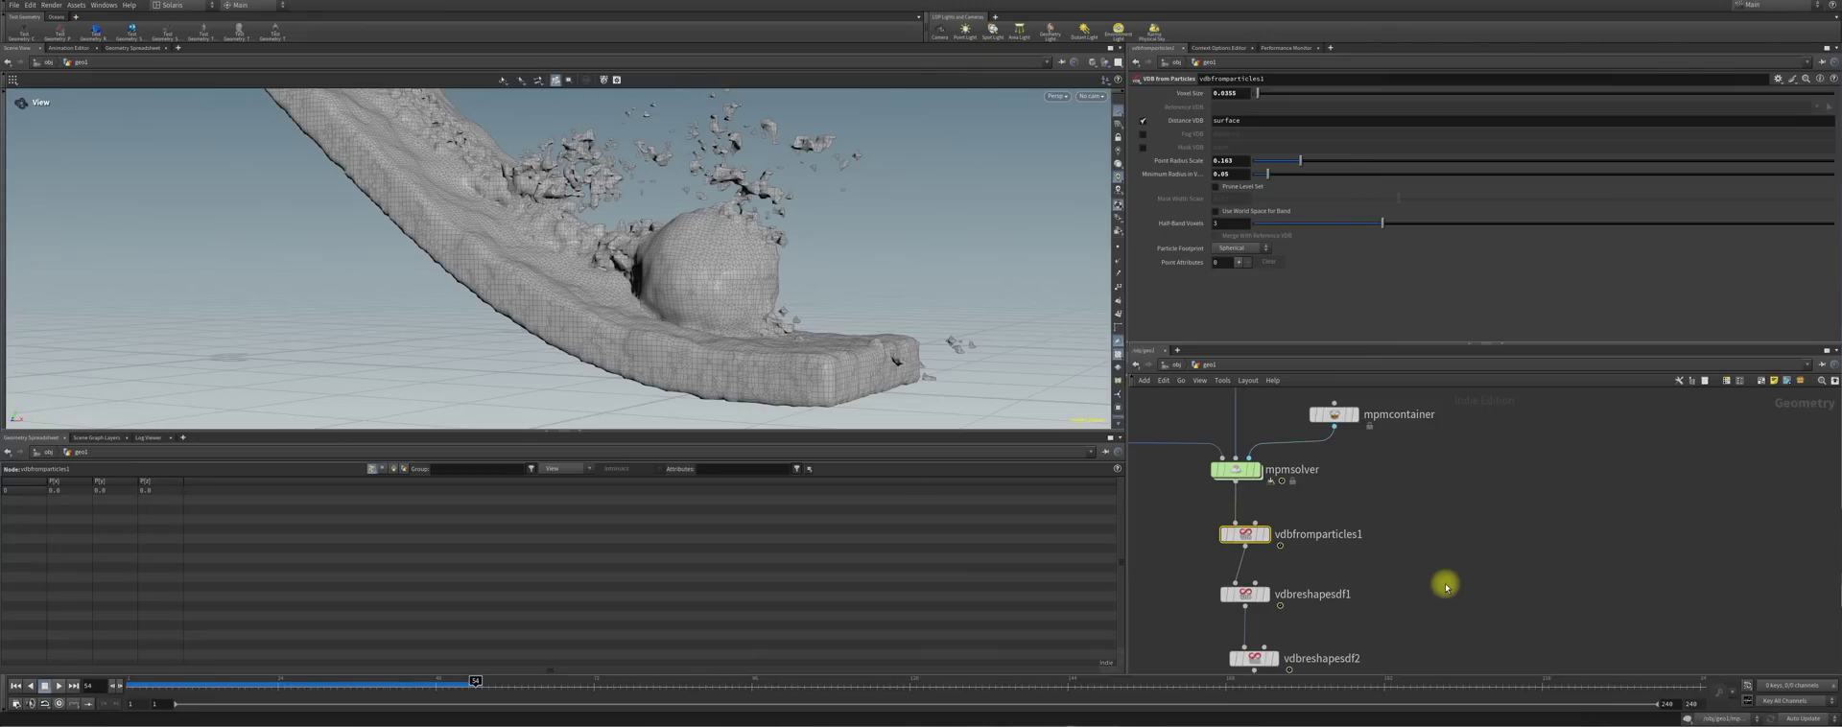
click(1289, 161)
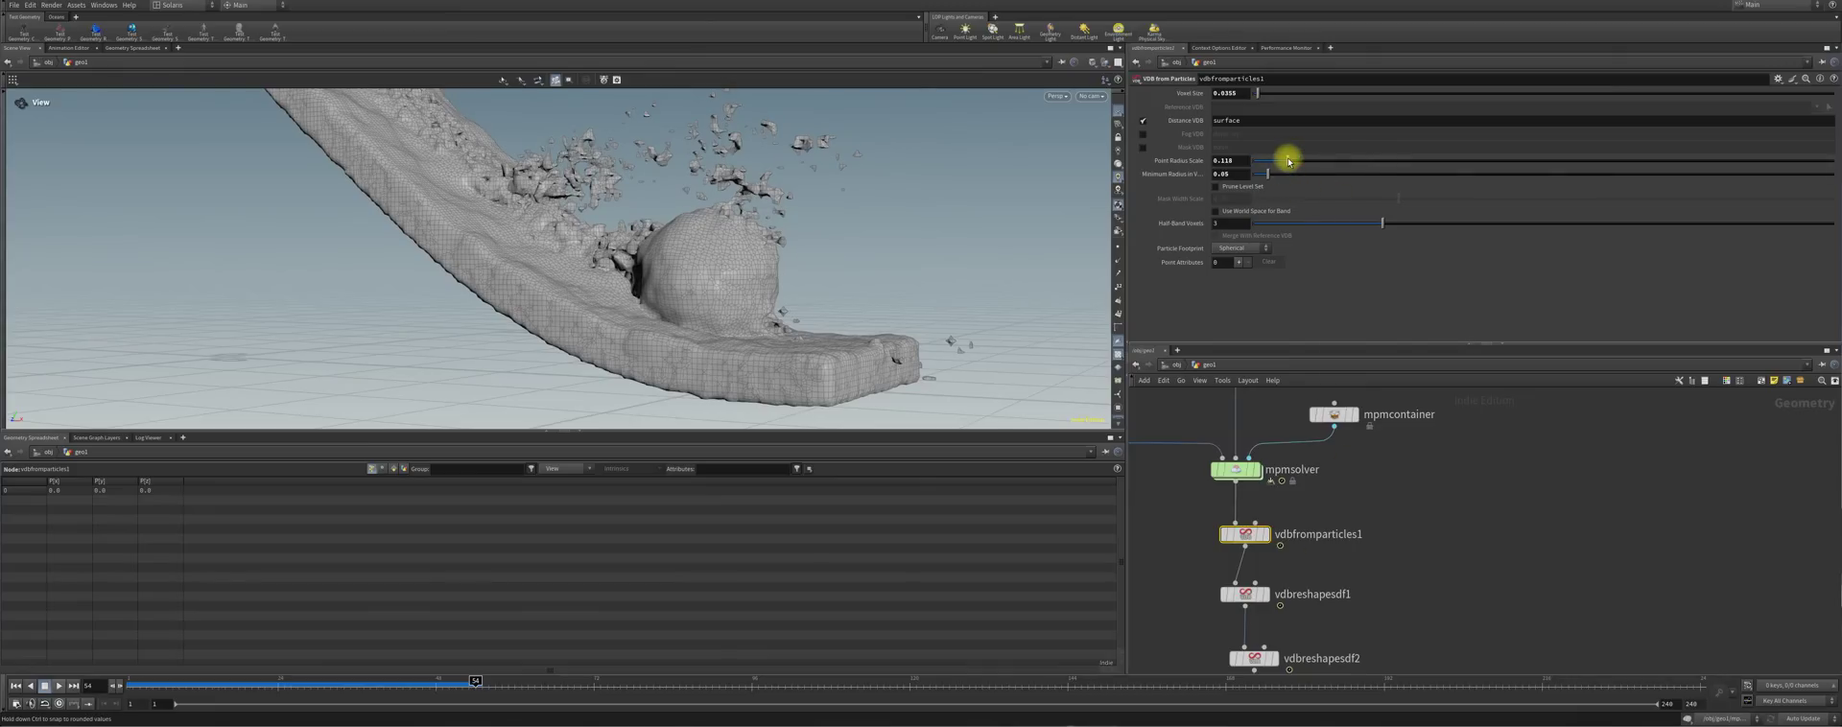
drag(1279, 161, 1295, 161)
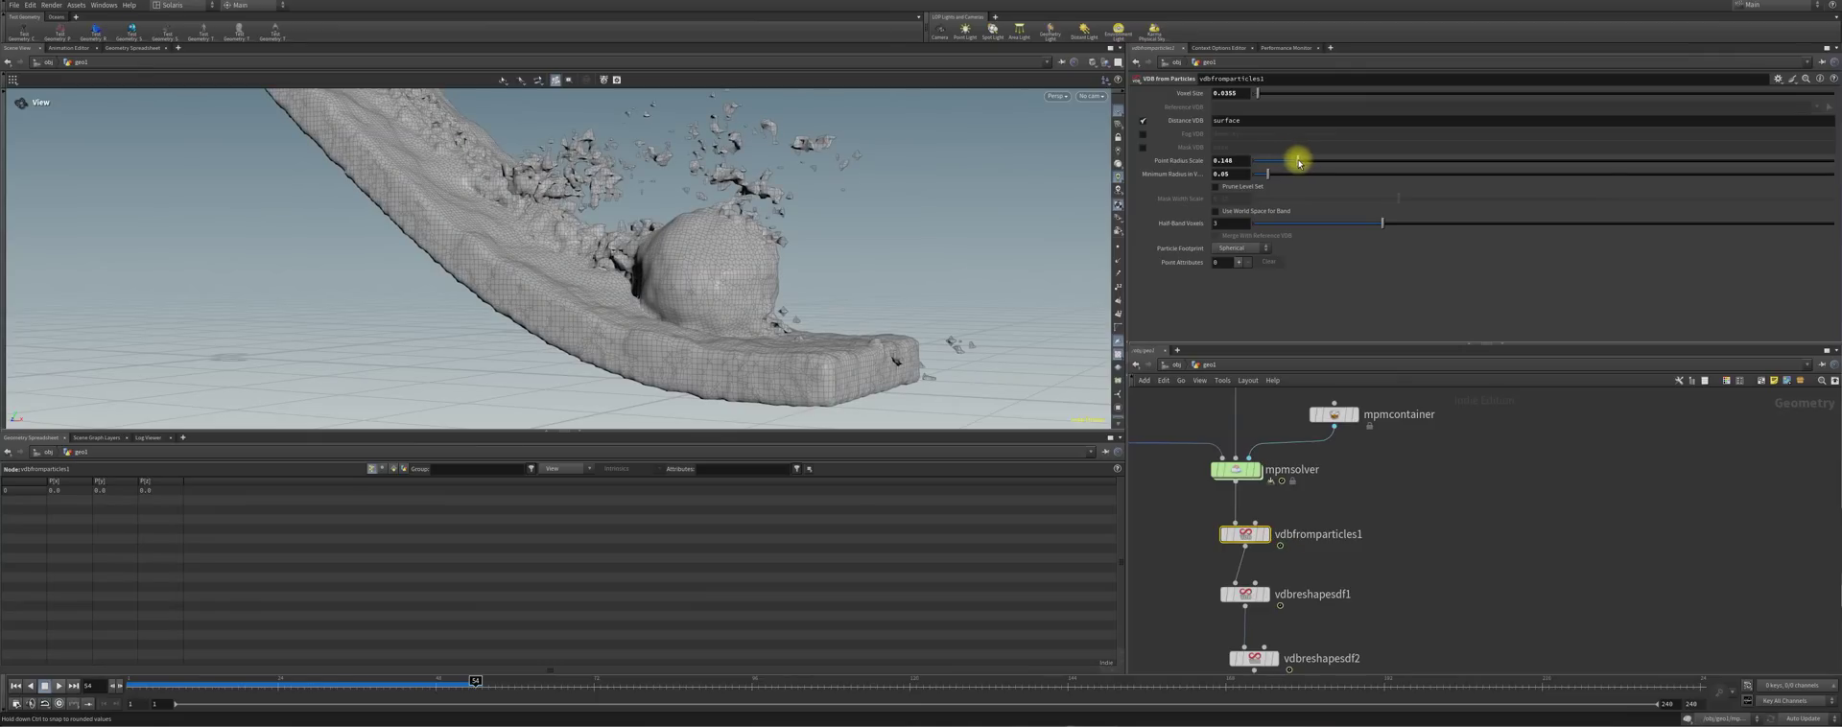
drag(1303, 163, 1305, 161)
drag(719, 221, 757, 197)
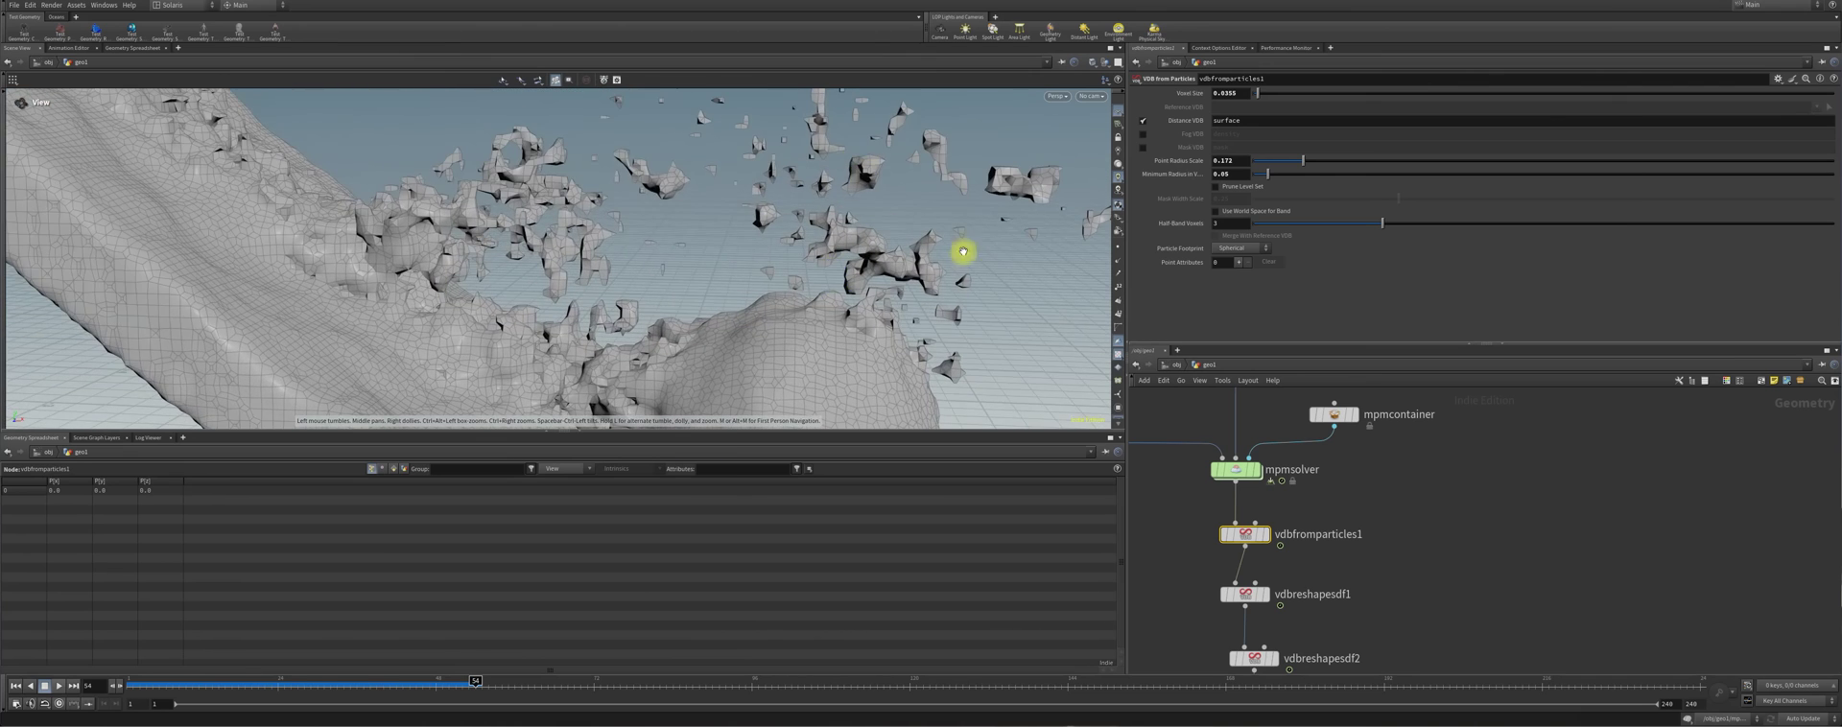
Display vdbreshapesdf1, vdbreshapesdf2 and convertvdb1 in turn to compare the surface at each stage
drag(892, 230, 1162, 535)
click(1263, 594)
click(1252, 597)
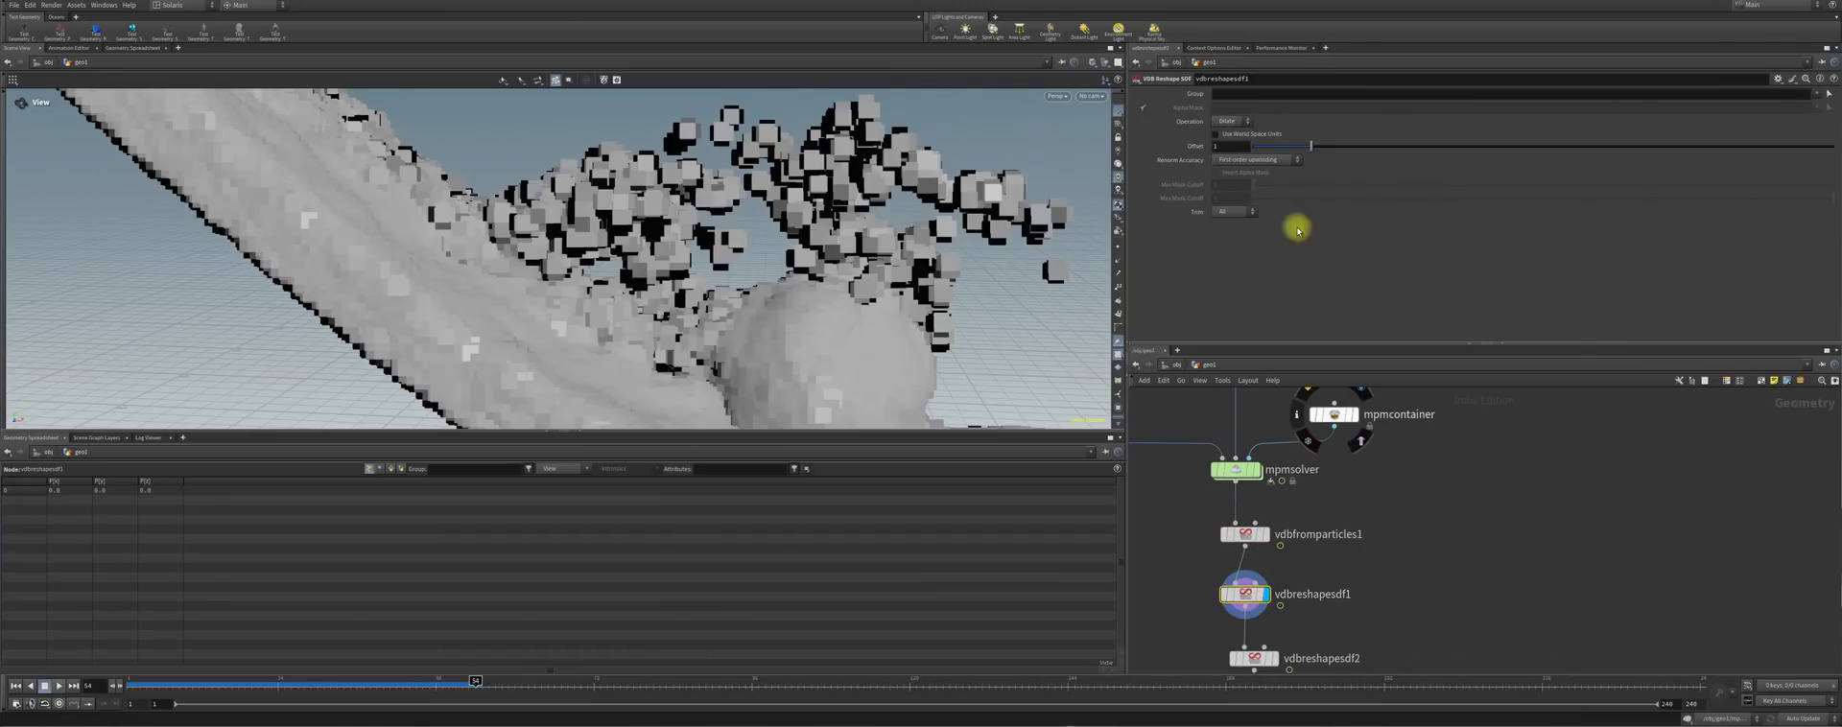
click(1277, 658)
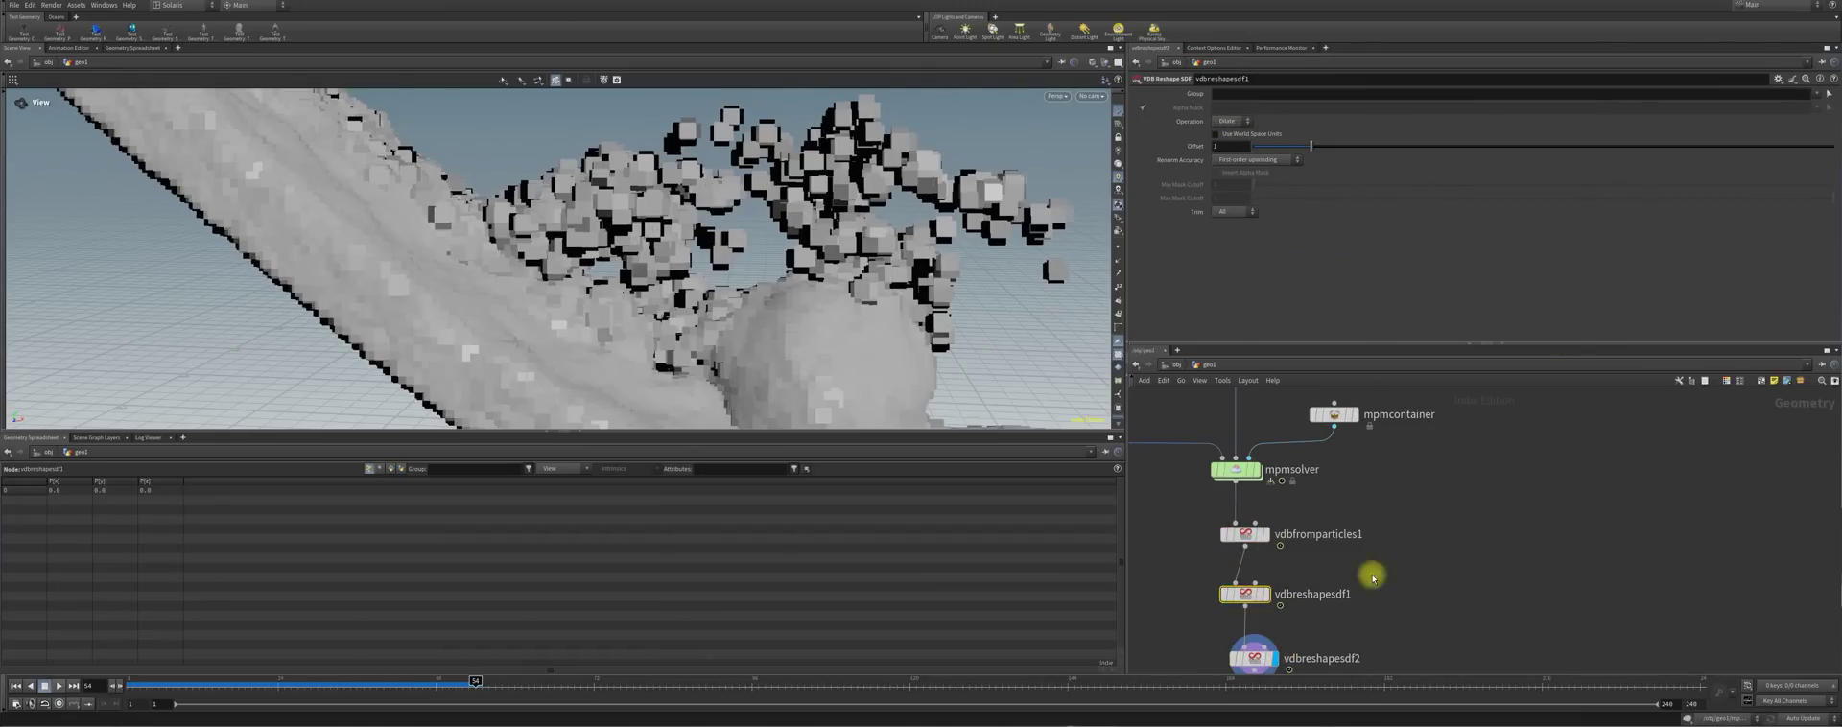
middle_drag(1435, 563, 1468, 415)
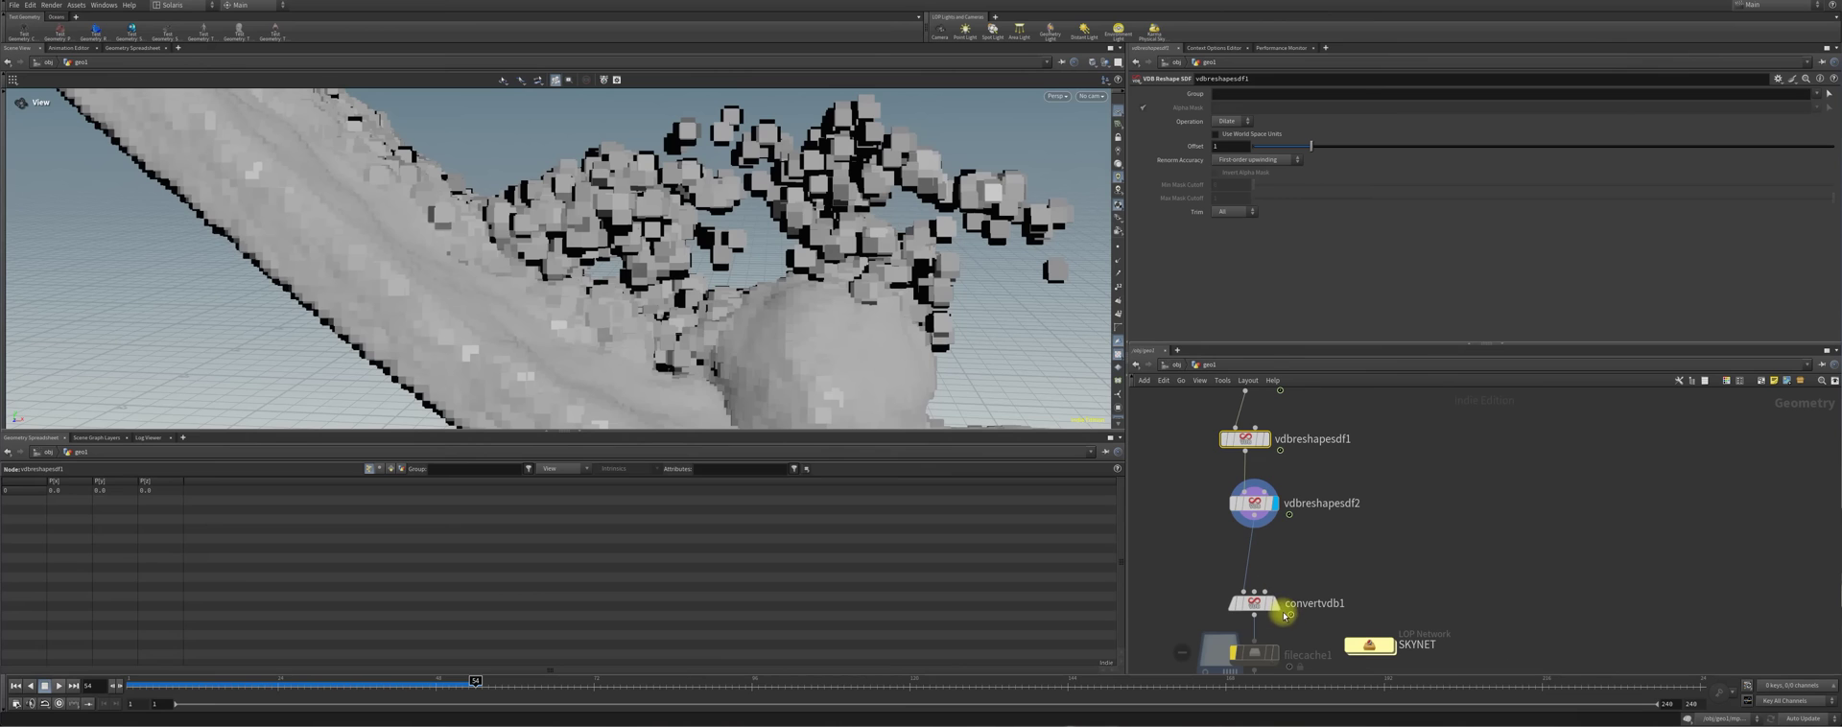
click(1275, 606)
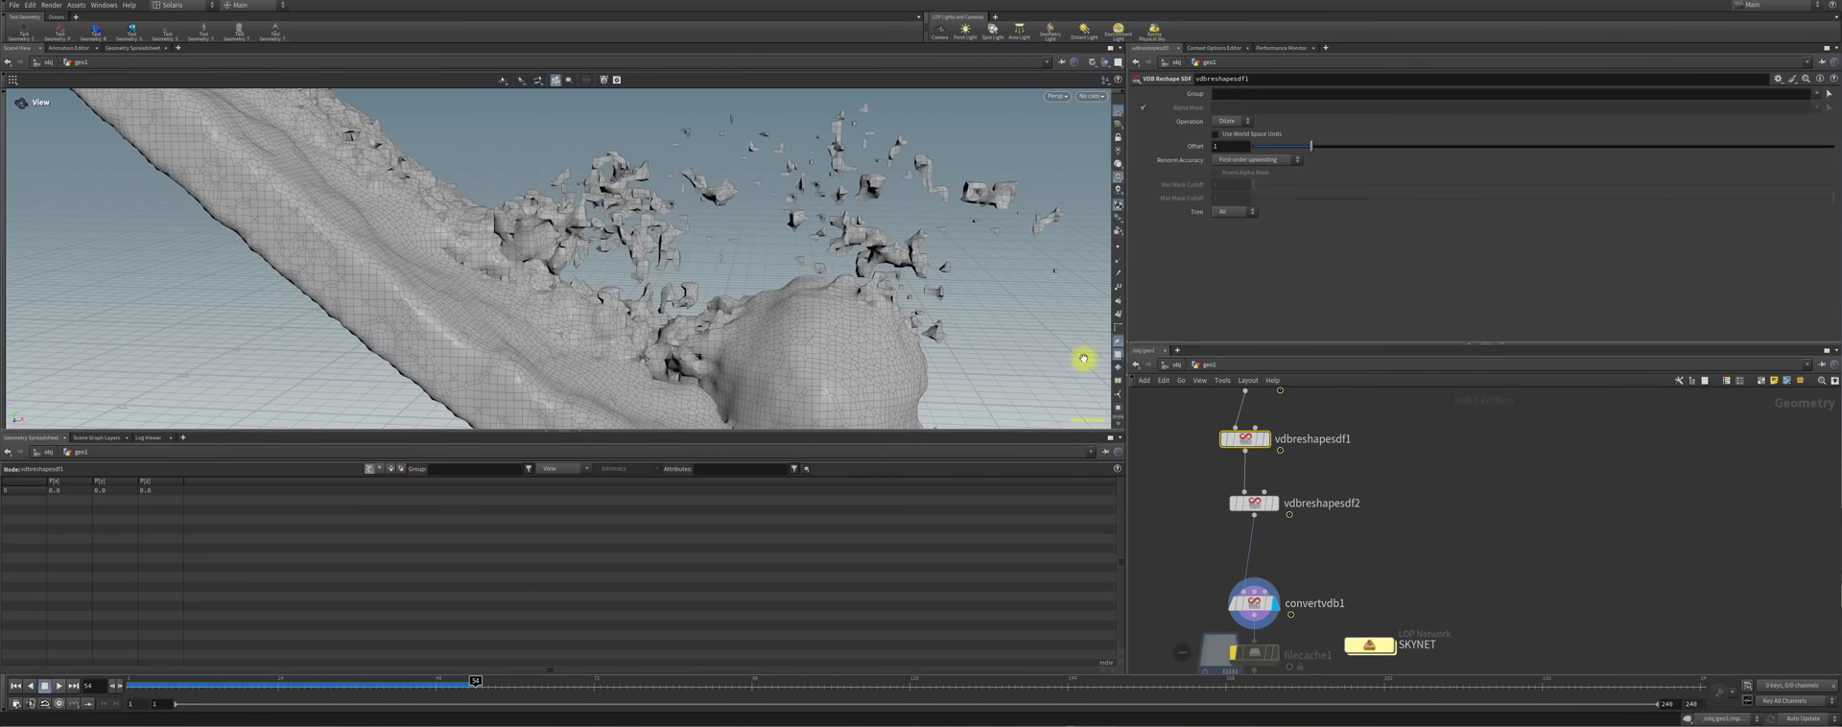
drag(992, 300, 761, 316)
Insert a VDB Smooth node between convertvdb1 and filecache1 and display it
middle_drag(1370, 570, 1381, 448)
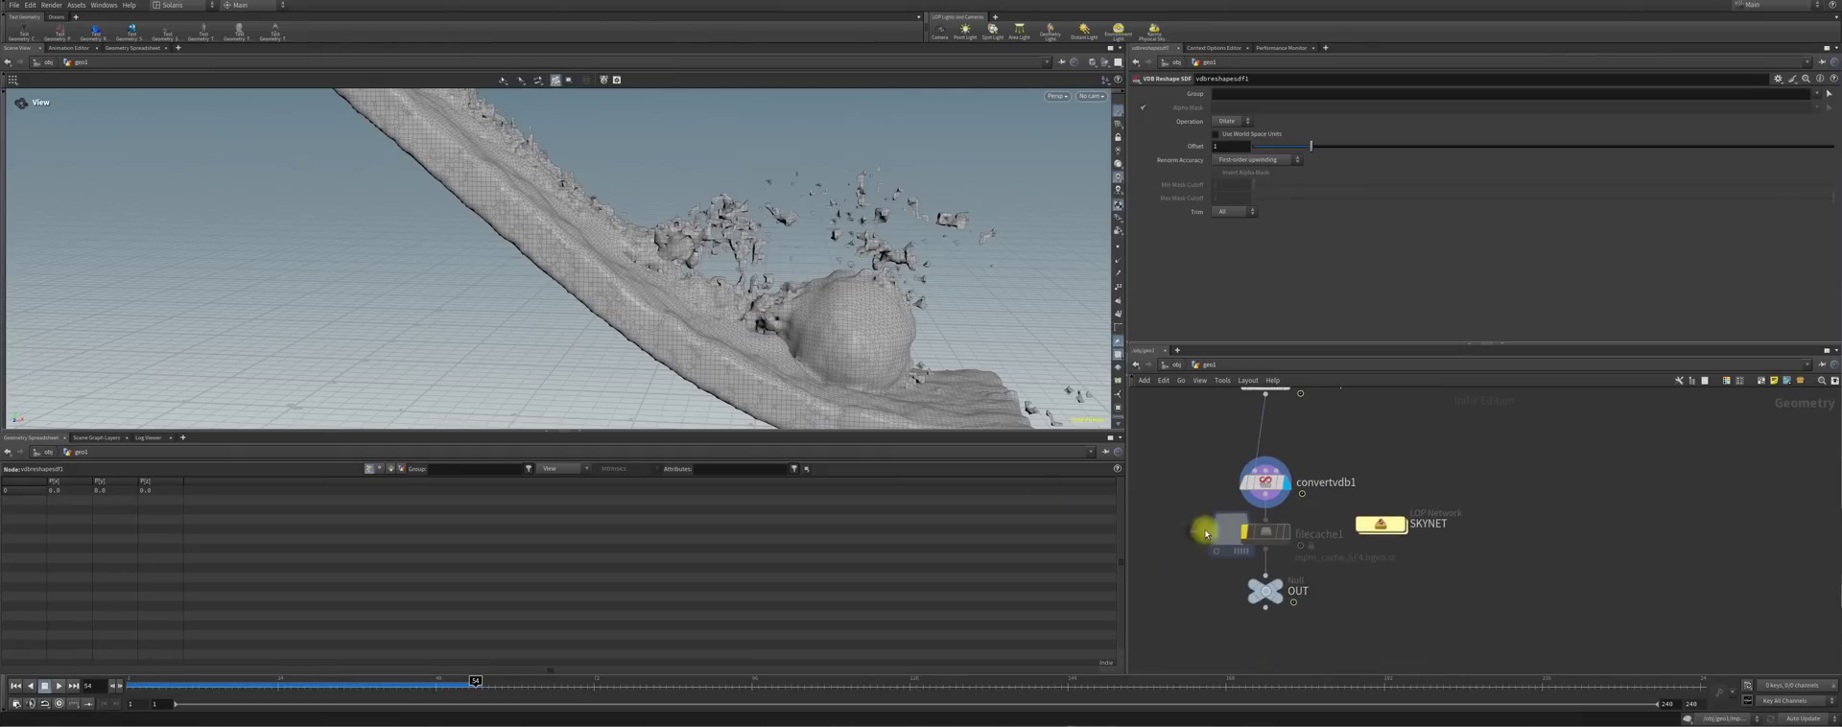
drag(1252, 497, 1257, 452)
key(Tab)
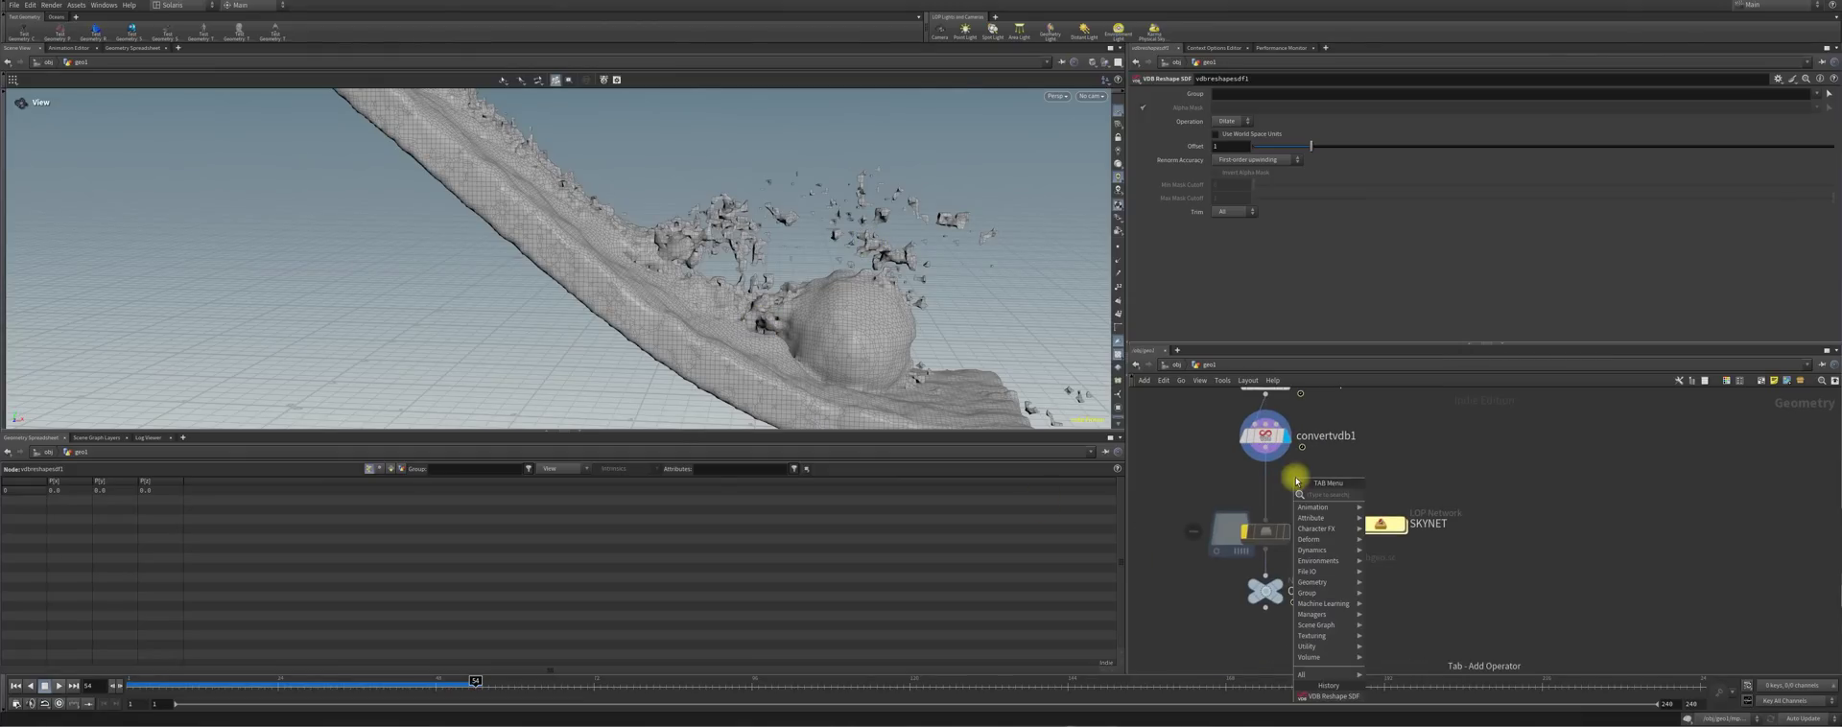
text(vdbs)
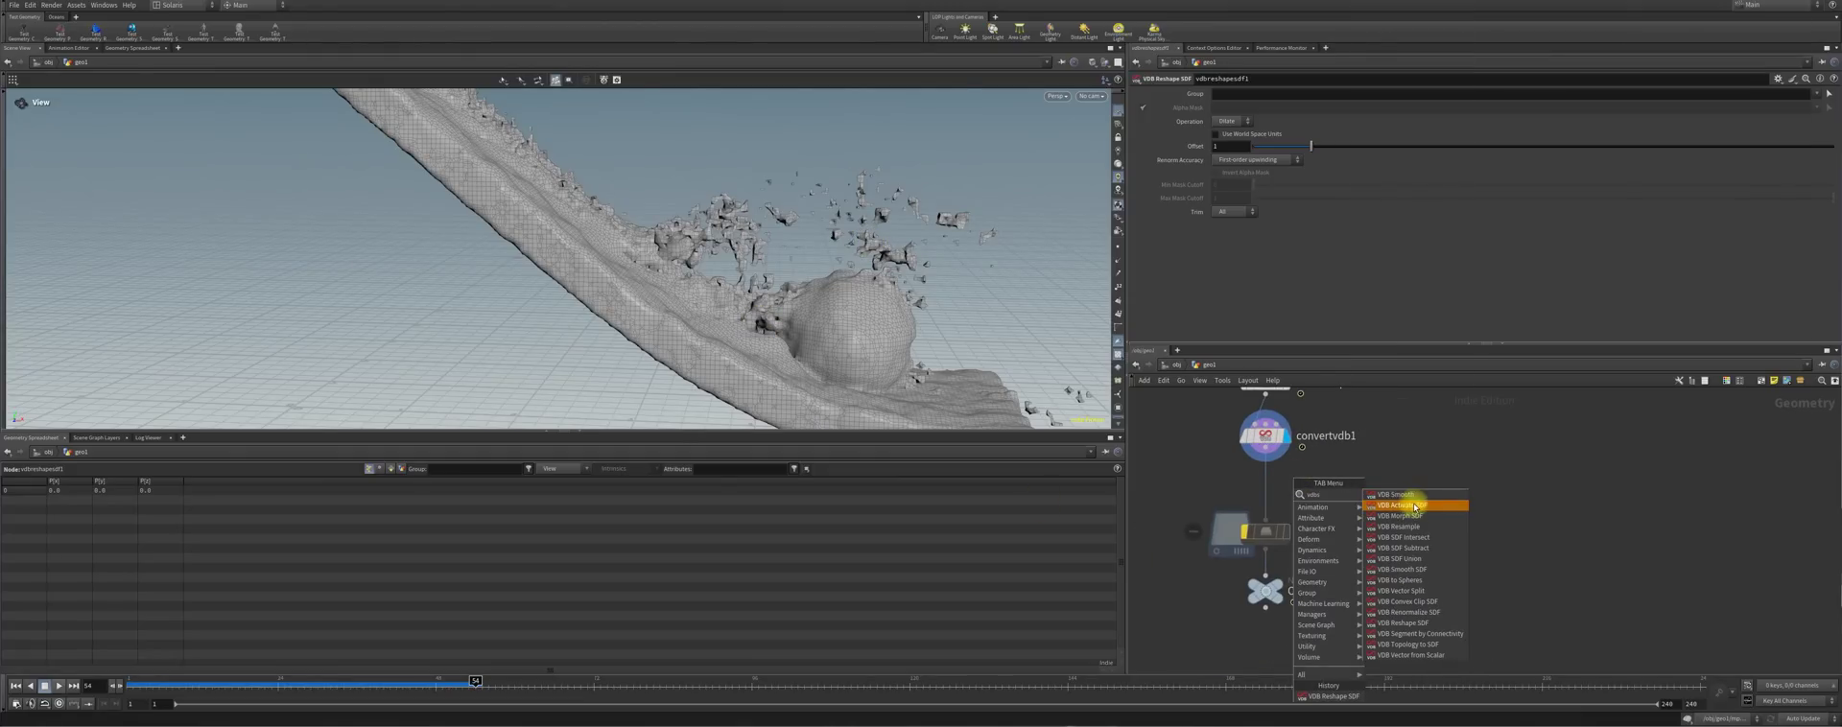
click(1401, 494)
click(1332, 488)
drag(1332, 488, 1278, 491)
mouse_move(1281, 494)
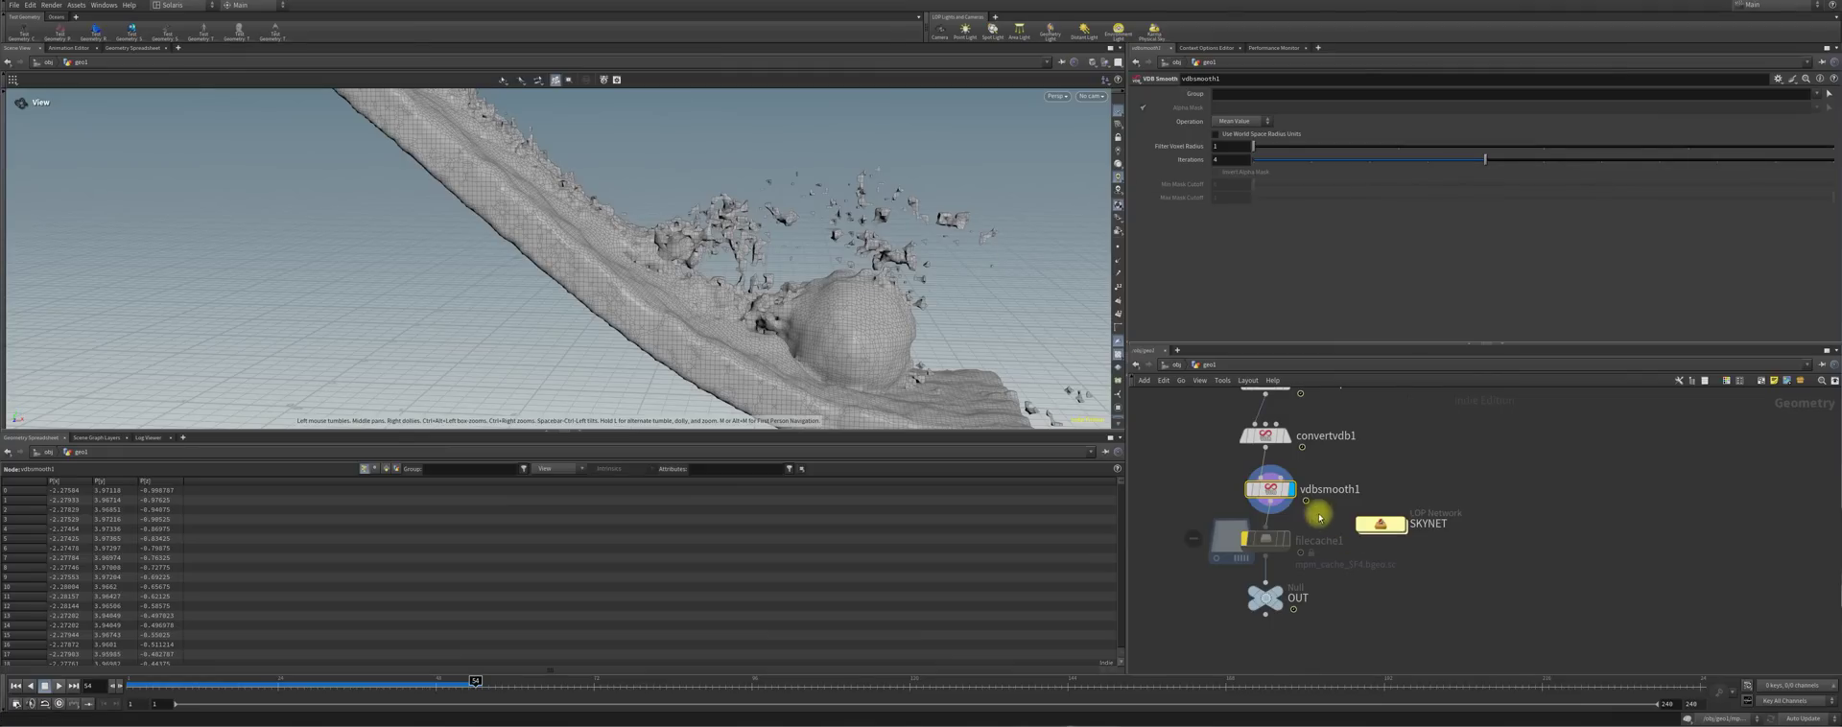
Rewire vdbsmooth1 so that it sits upstream of convertvdb1, between vdbreshapesdf2 and the conversion
drag(957, 255, 872, 262)
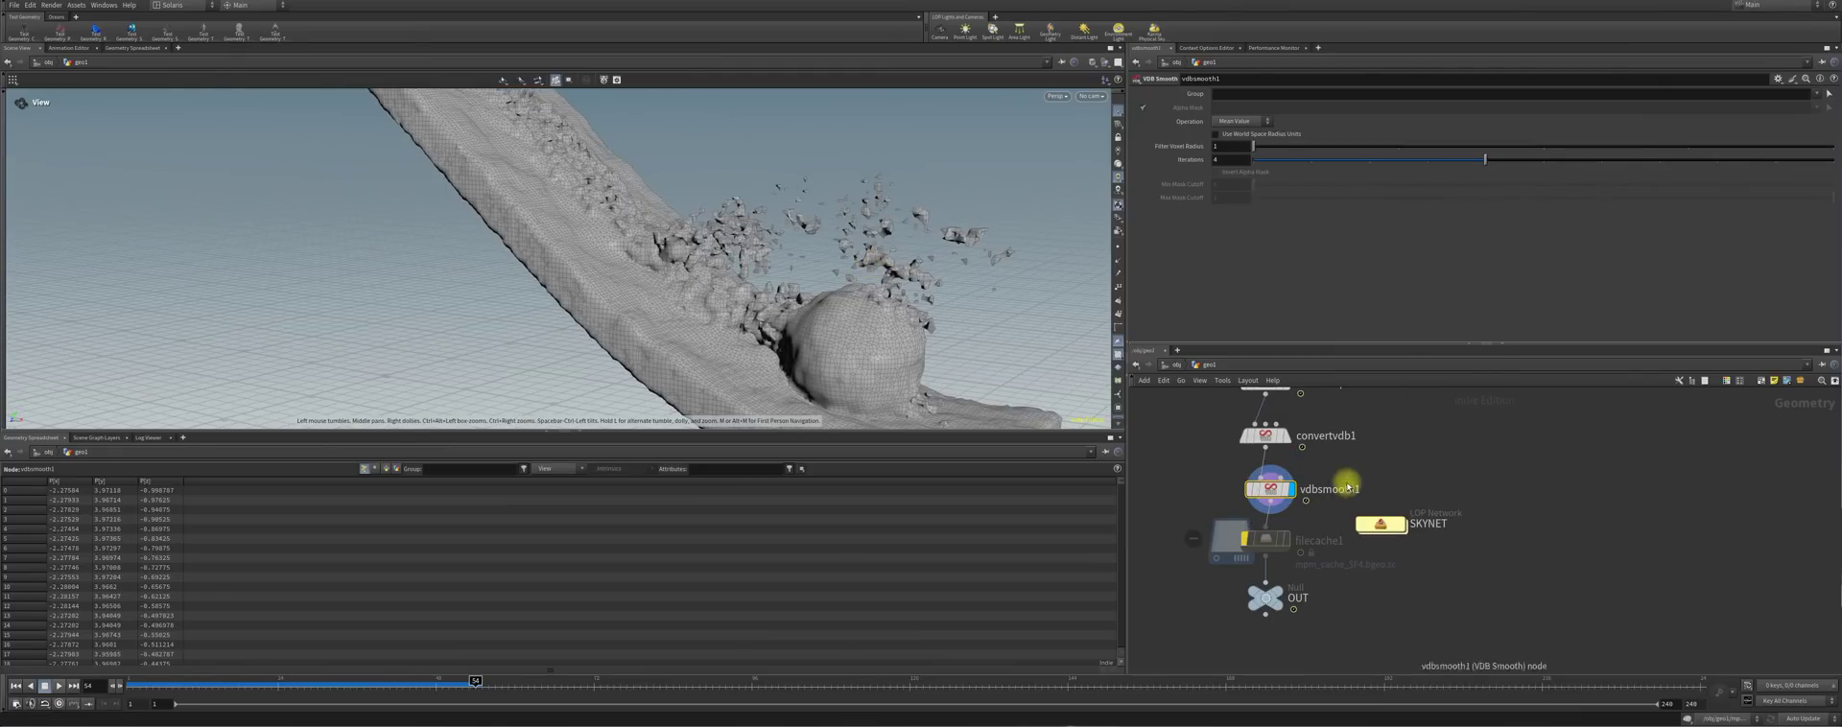
drag(1266, 435, 1175, 456)
drag(1272, 497, 1232, 437)
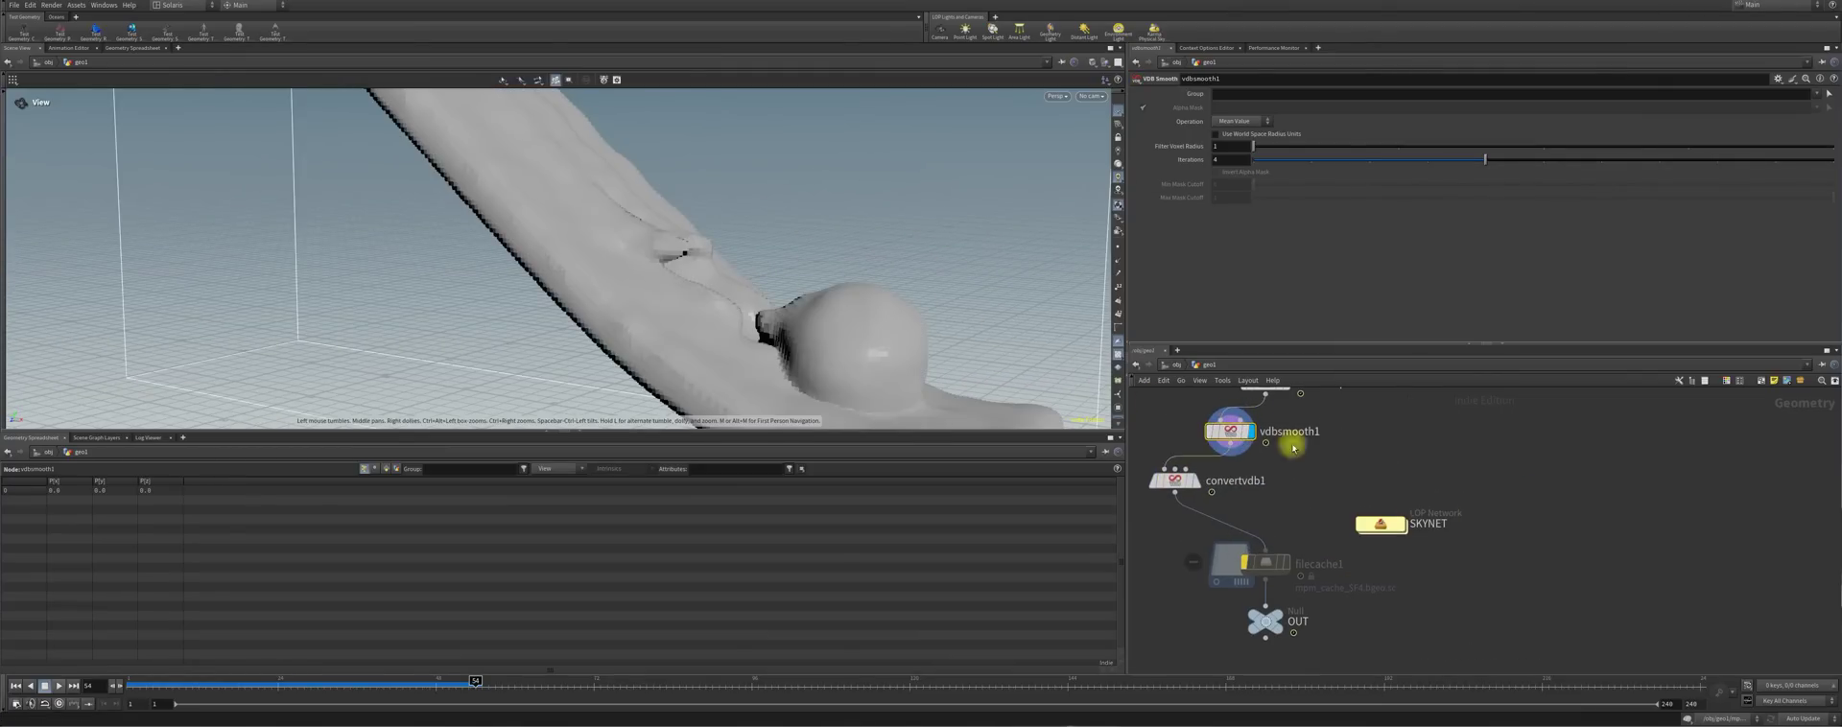
Set the vdbsmooth1 iterations to 0 and display the convertvdb1 mesh
mouse_move(1276, 160)
mouse_down()
mouse_move(1312, 160)
mouse_move(1279, 162)
mouse_up()
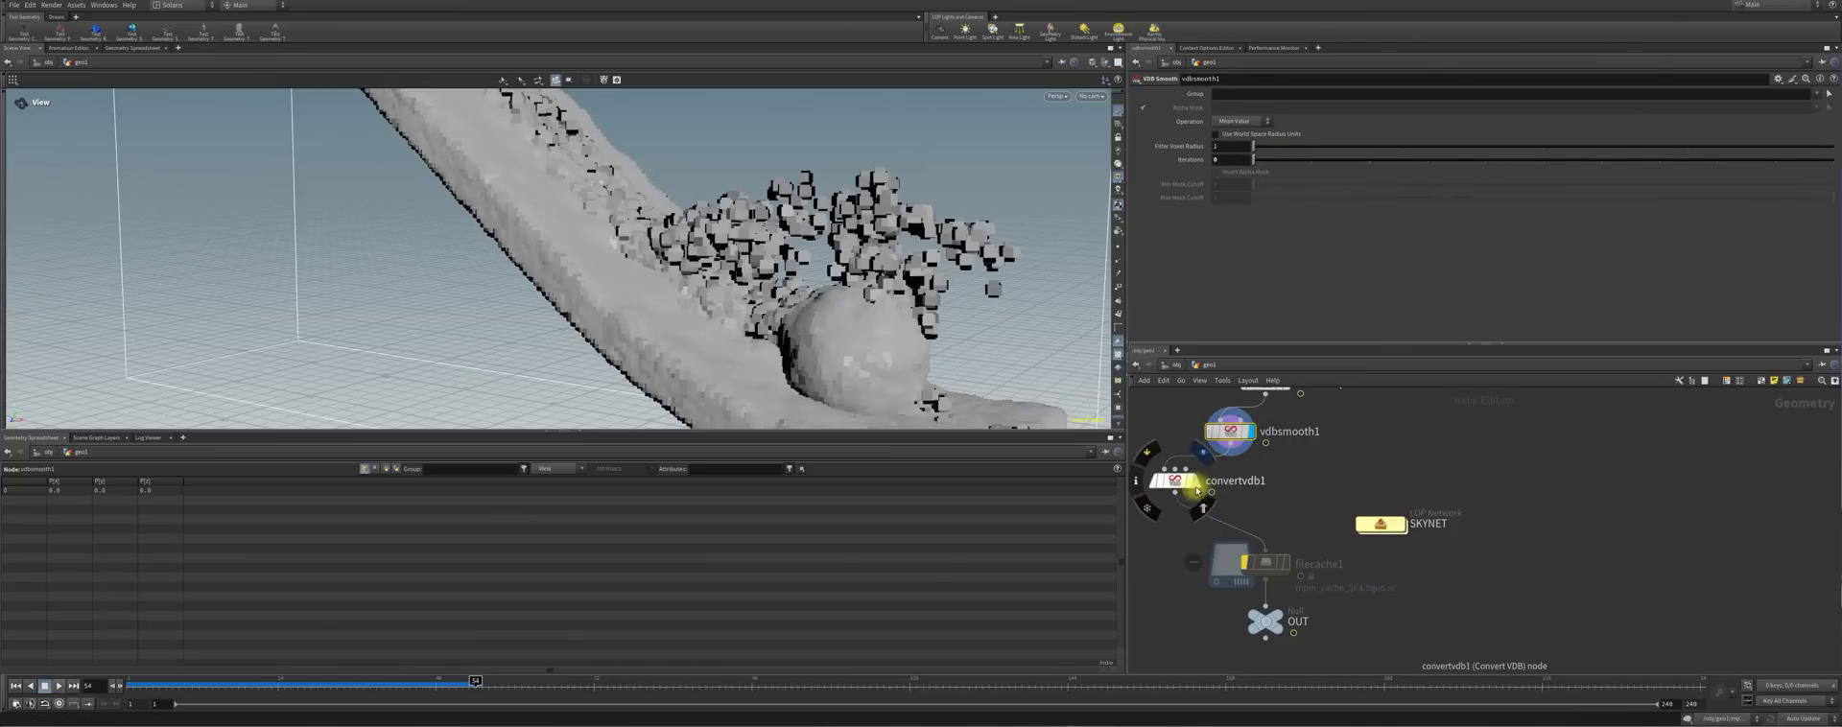
click(1202, 489)
click(1249, 430)
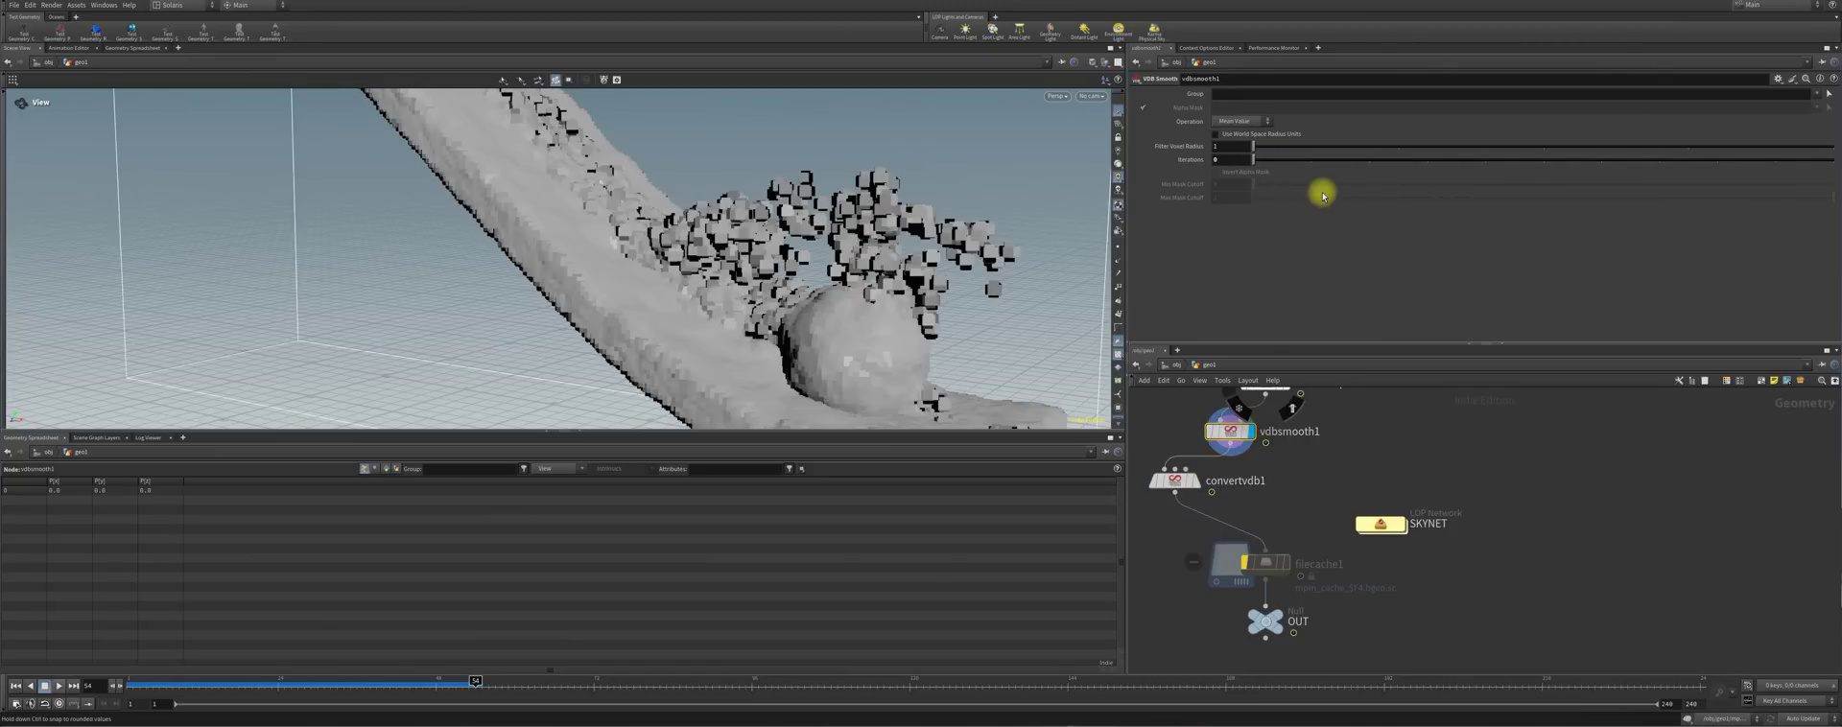
mouse_move(1273, 168)
mouse_down()
mouse_move(1295, 164)
mouse_move(1263, 165)
mouse_up()
click(1156, 480)
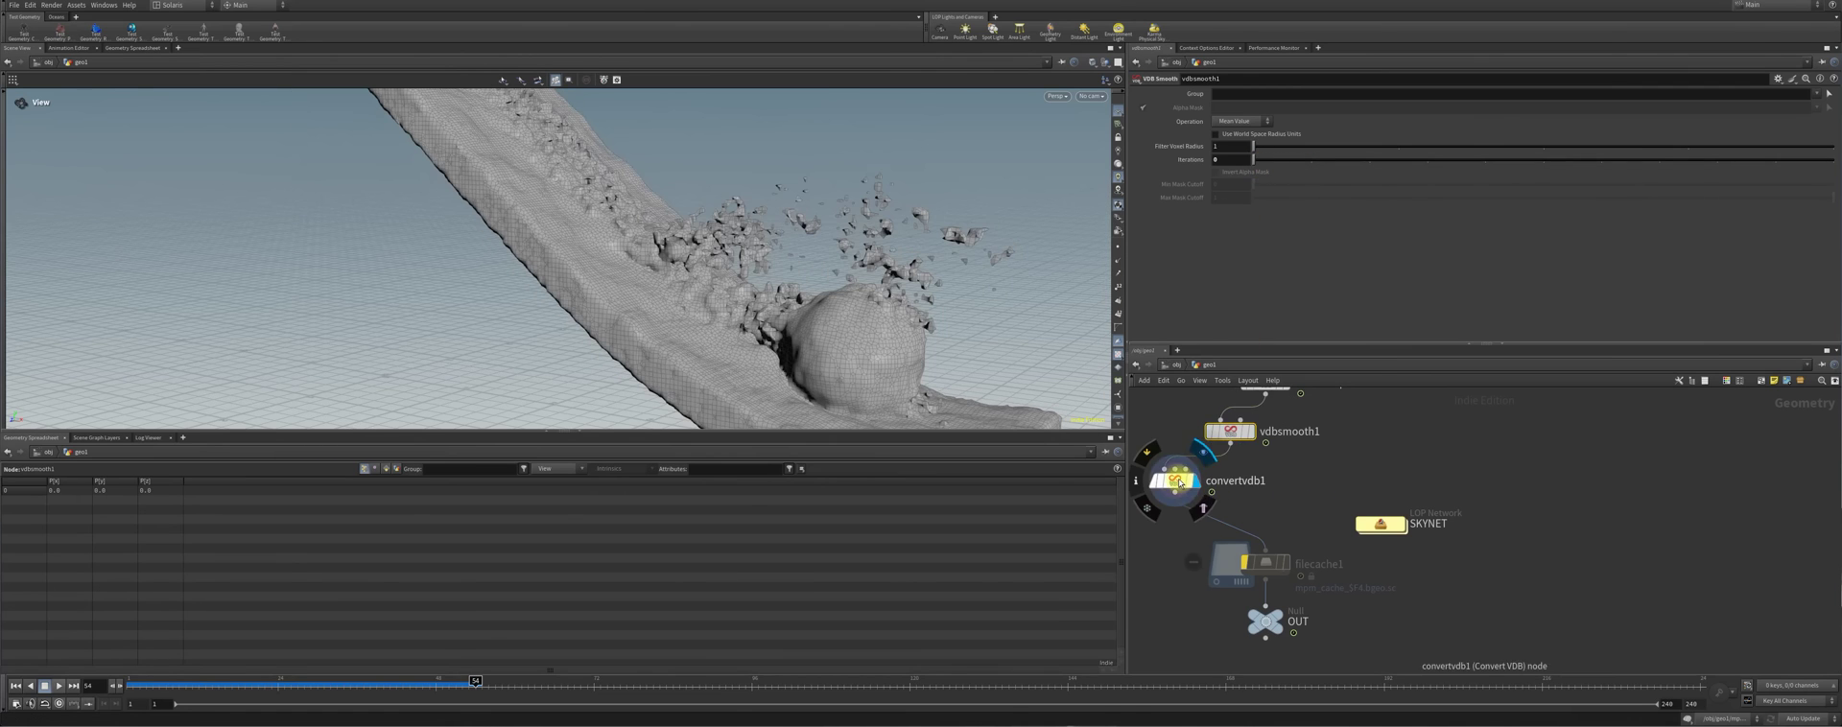
click(1177, 480)
Reopen the SKYNET network and examine the updated snow render from both sides of the slope
double_click(1379, 523)
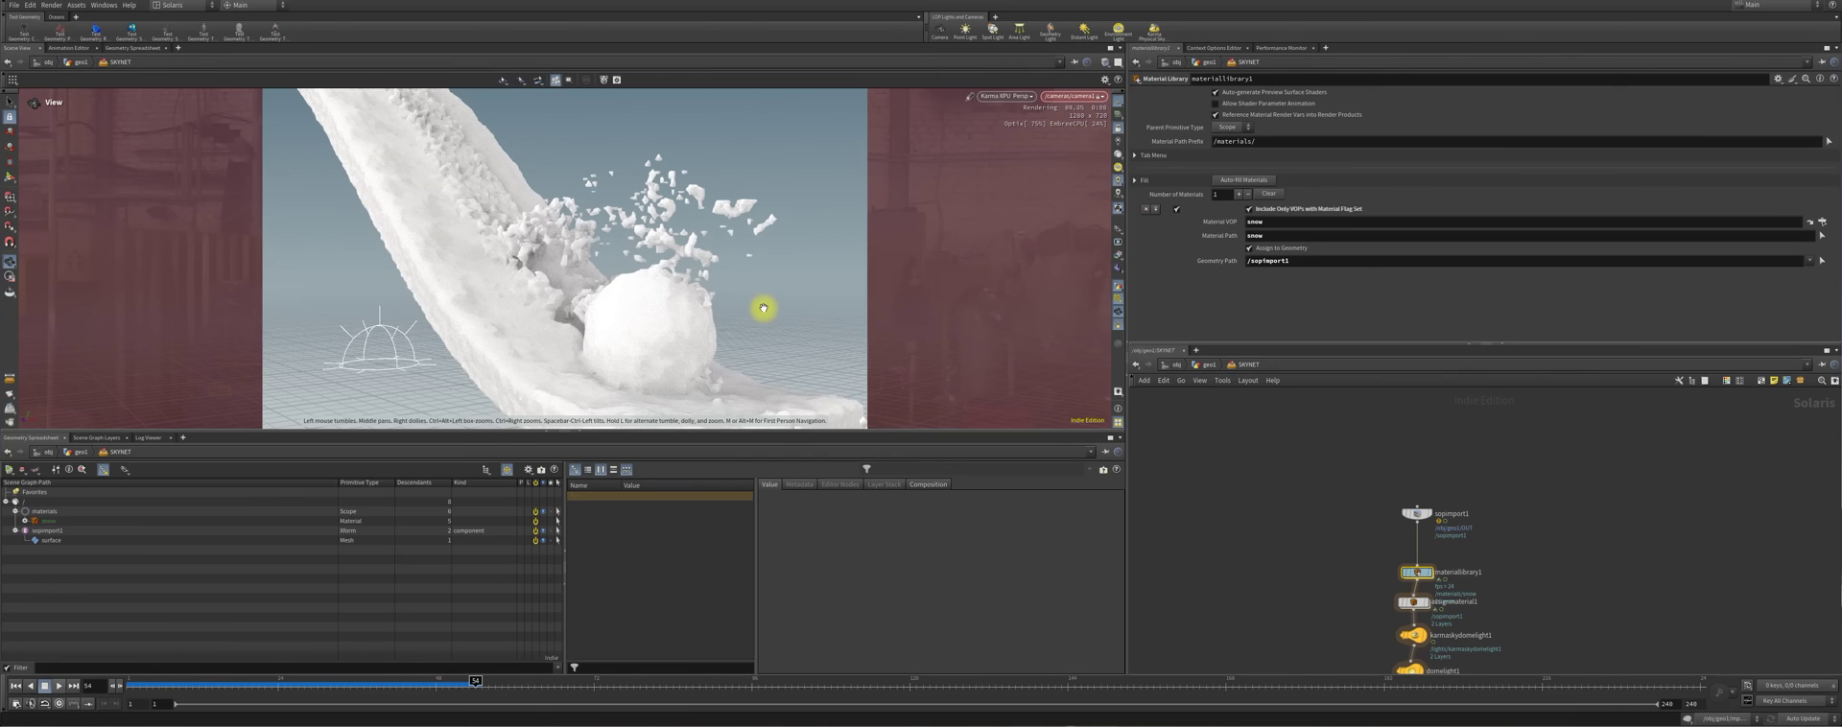
drag(699, 259, 731, 307)
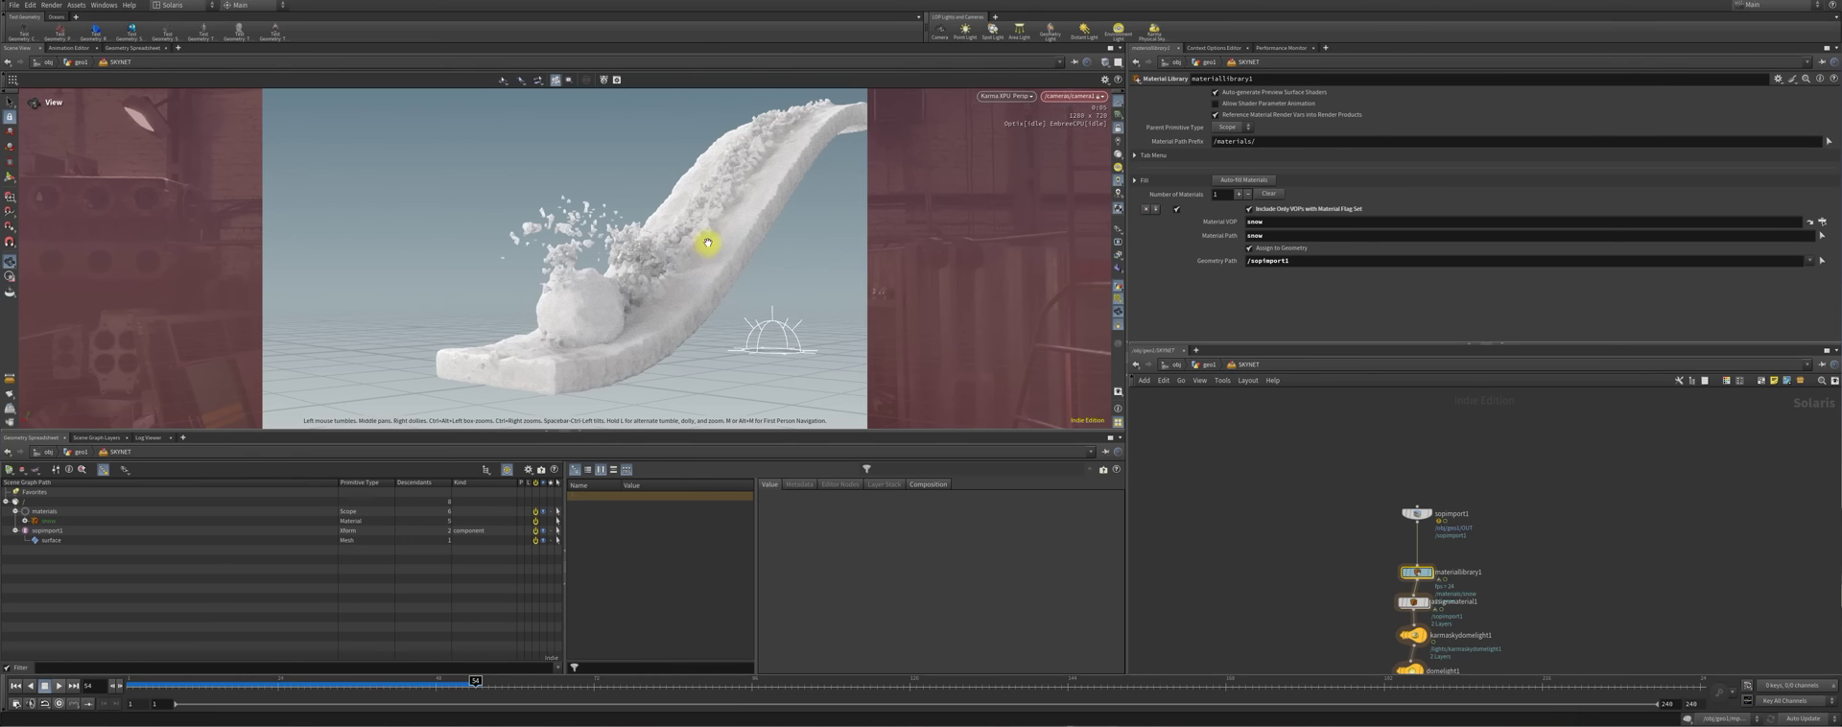
drag(706, 243, 593, 317)
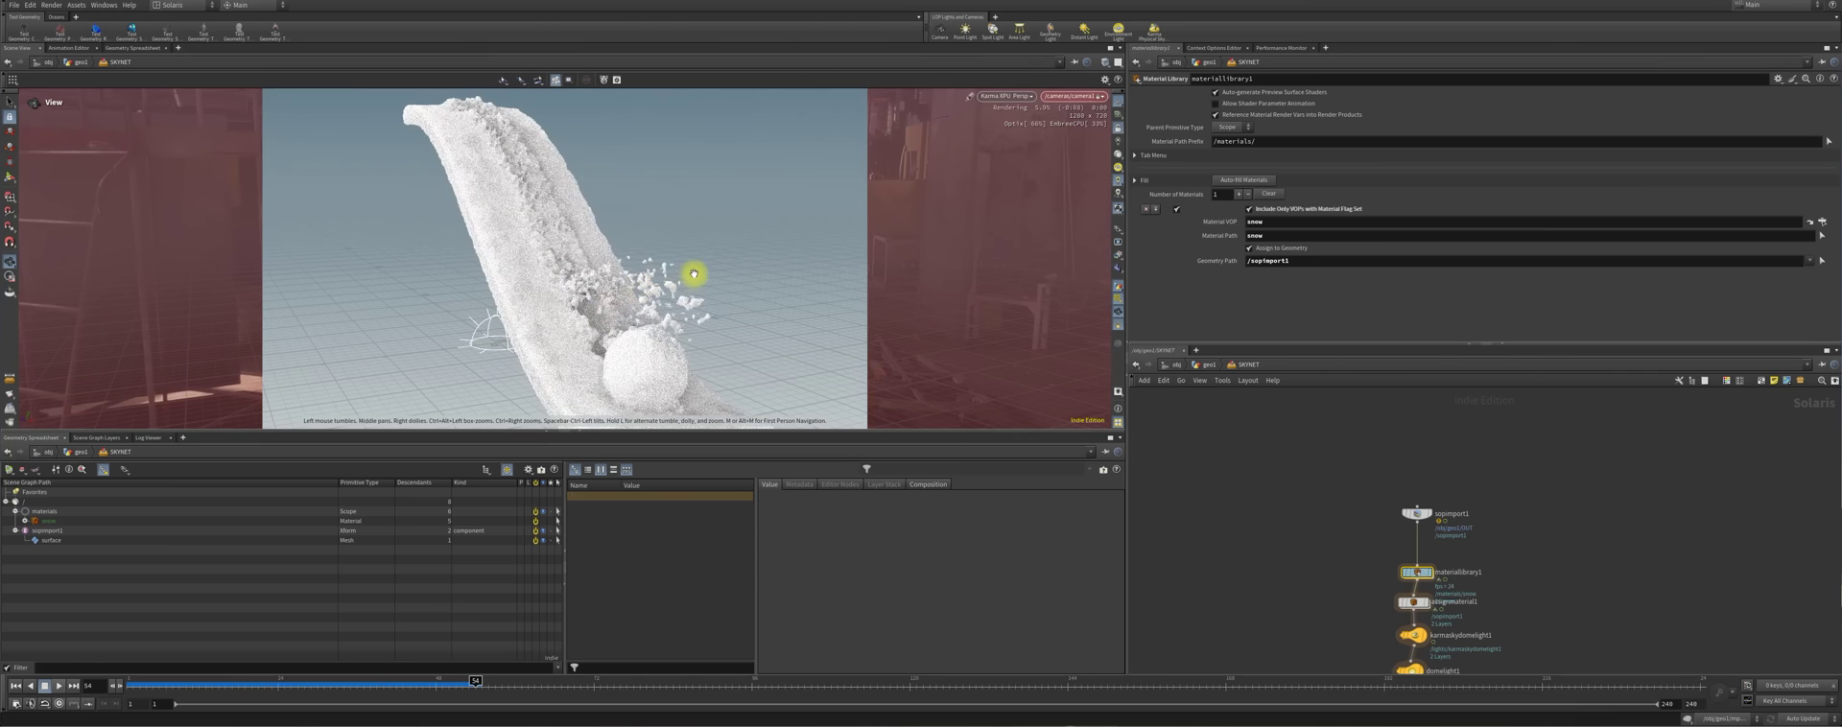
middle_drag(1501, 530, 1432, 435)
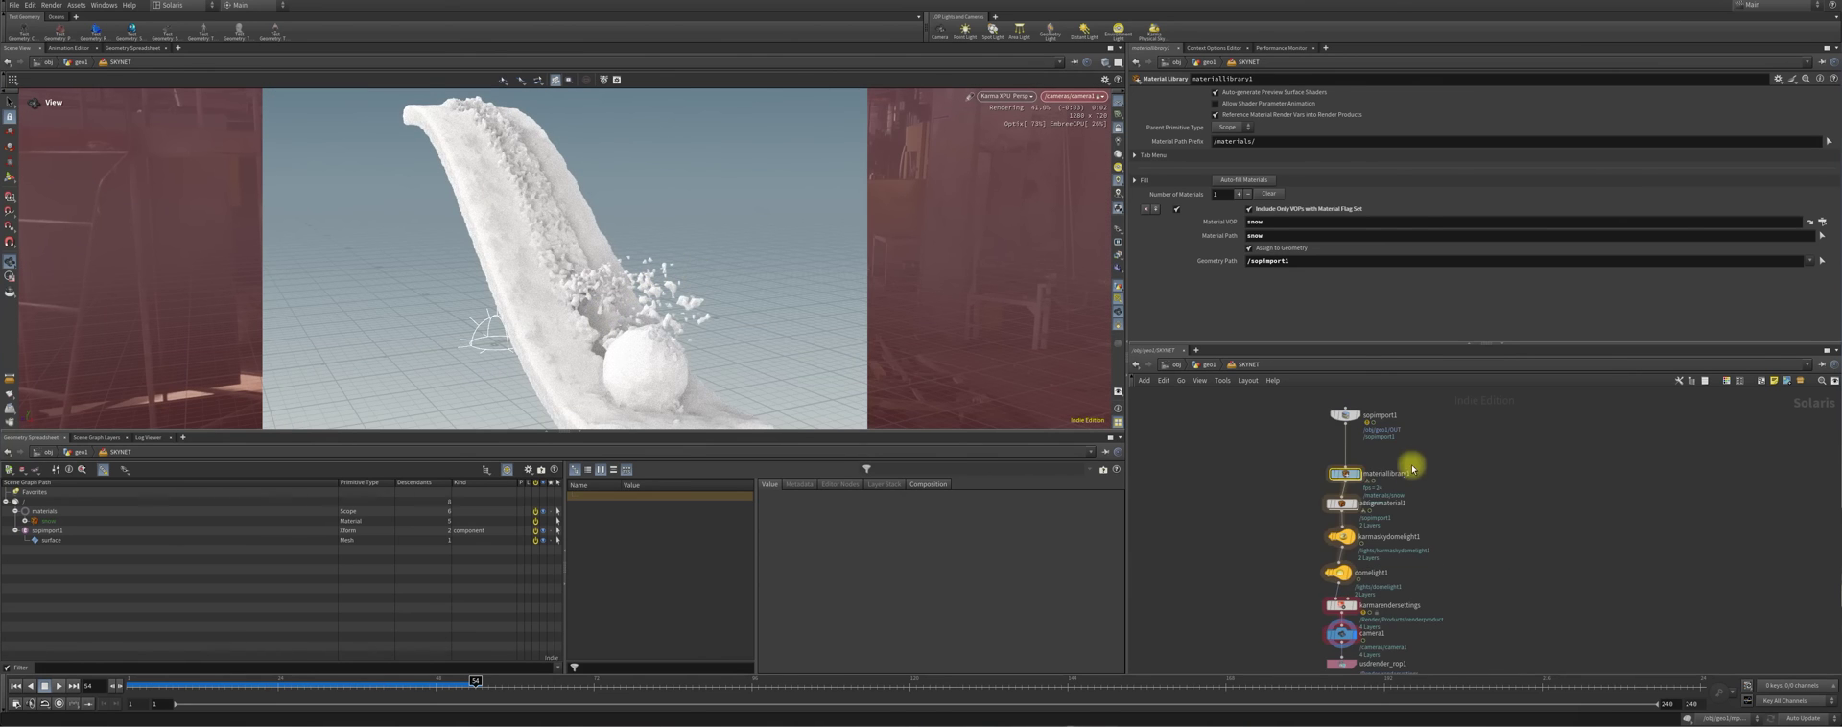
Open the snow material in the material library and examine the mtlxstandard_surface base, specular, subsurface and emission settings
double_click(1350, 477)
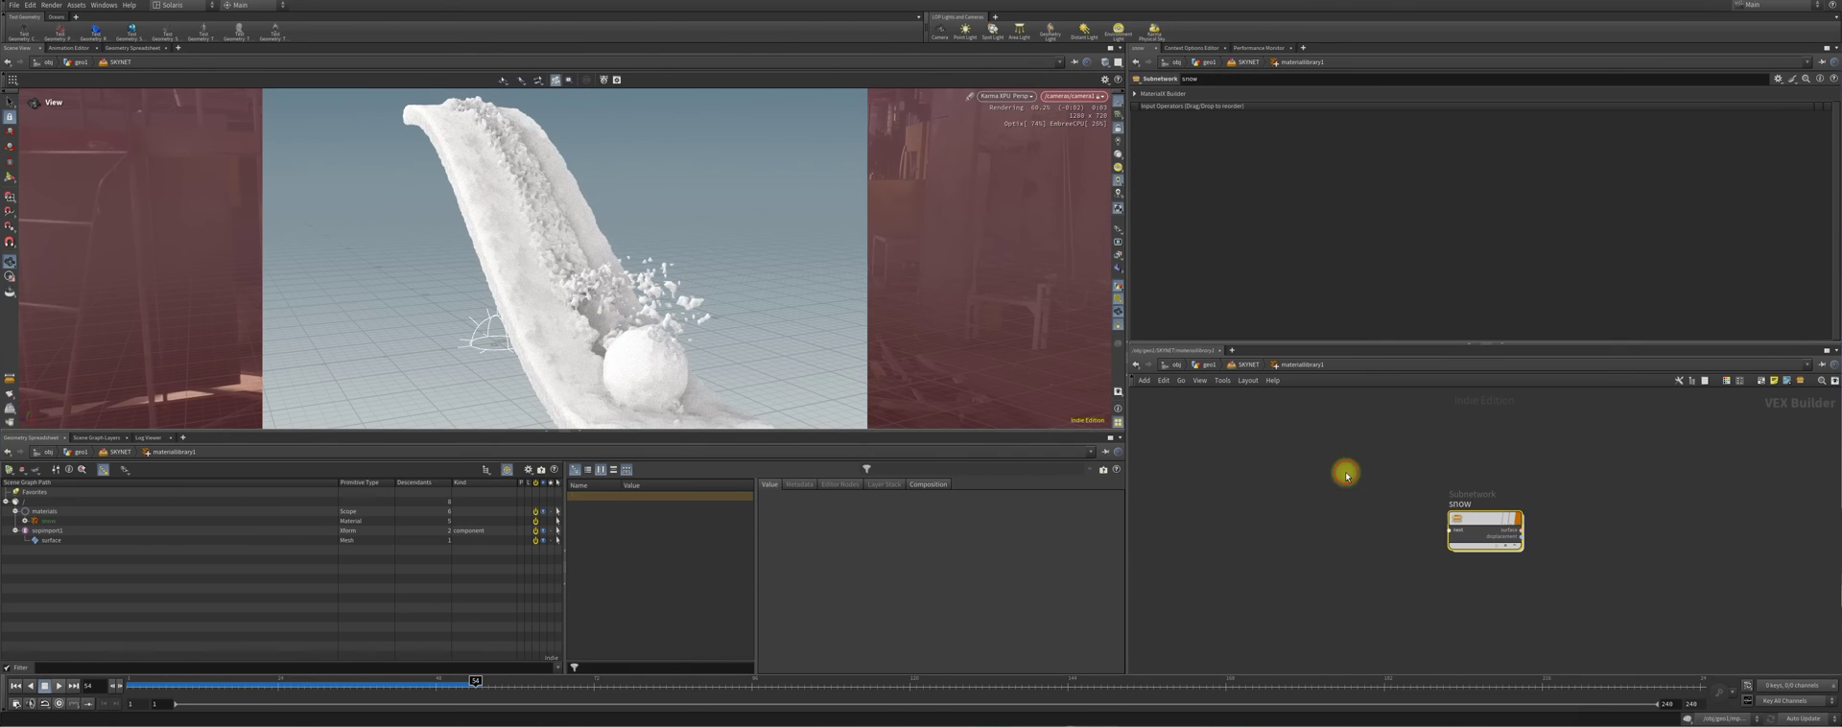
click(1466, 518)
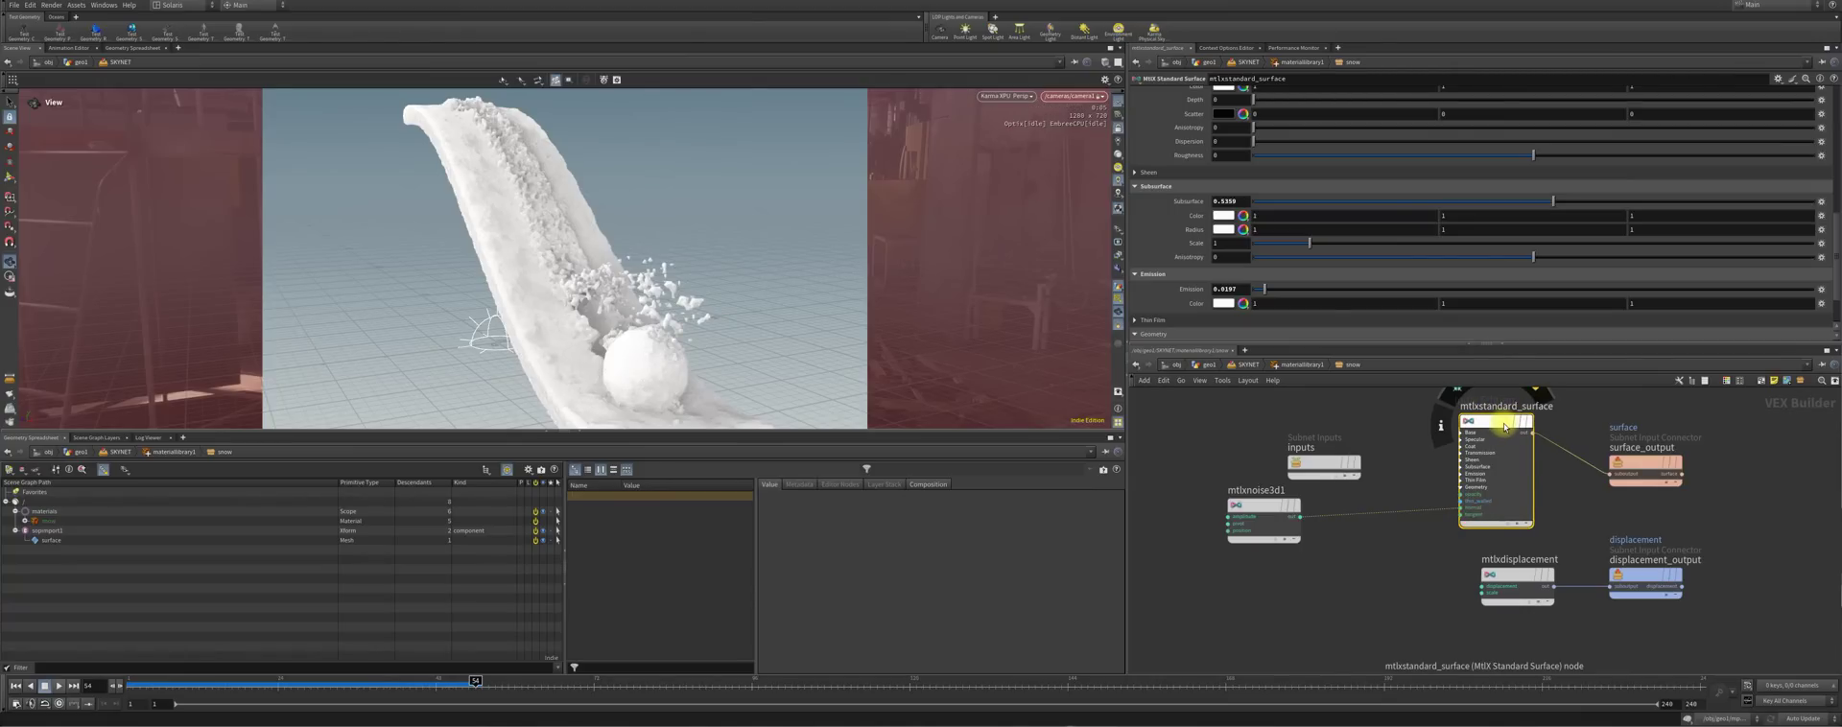
scroll(1300, 197, up, 5)
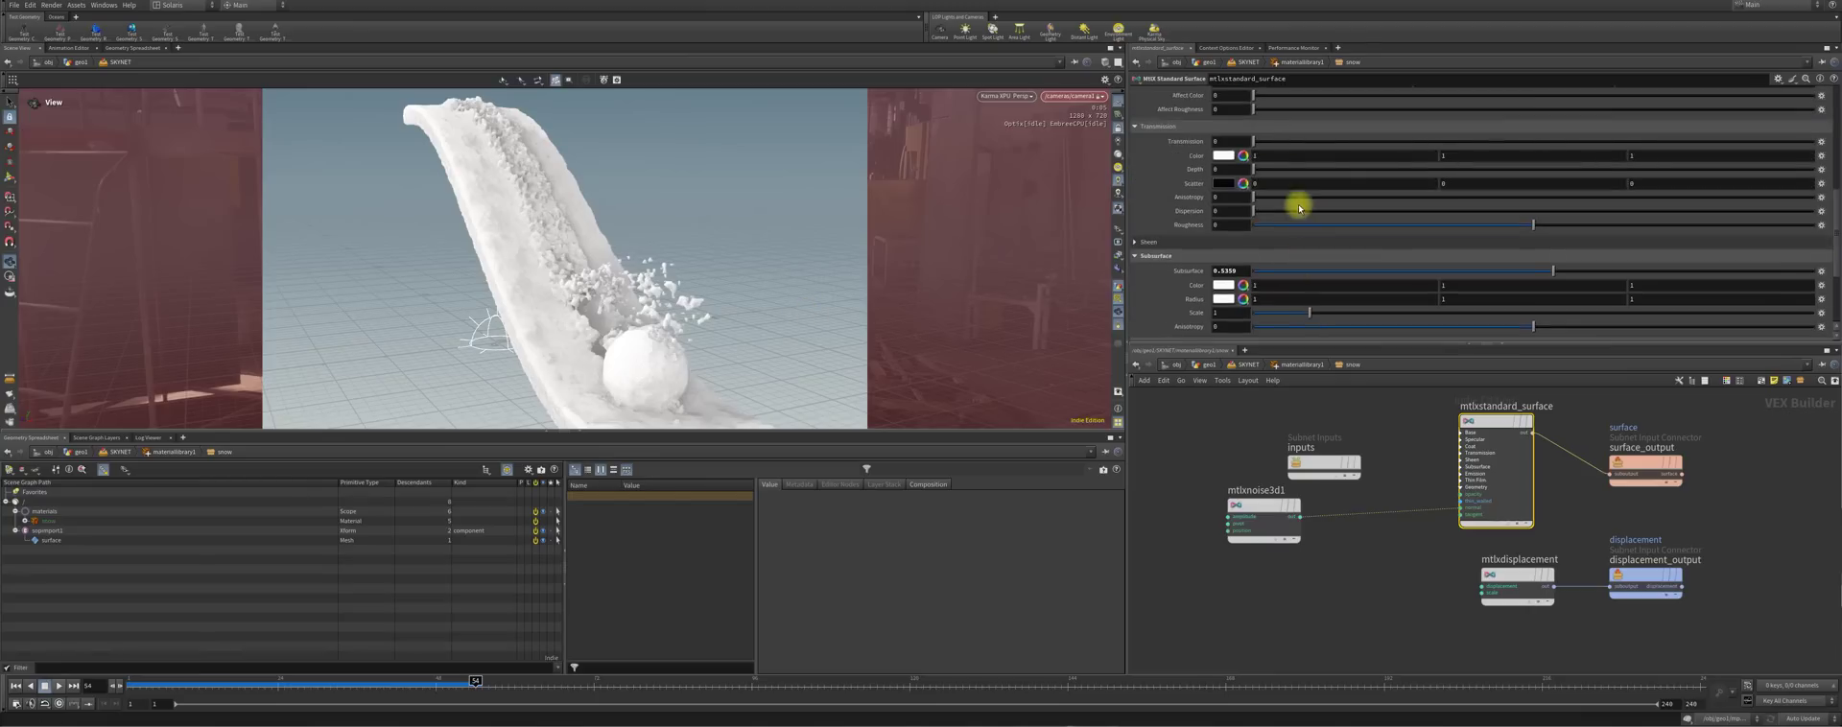
scroll(1300, 198, up, 2)
scroll(1303, 192, up, 5)
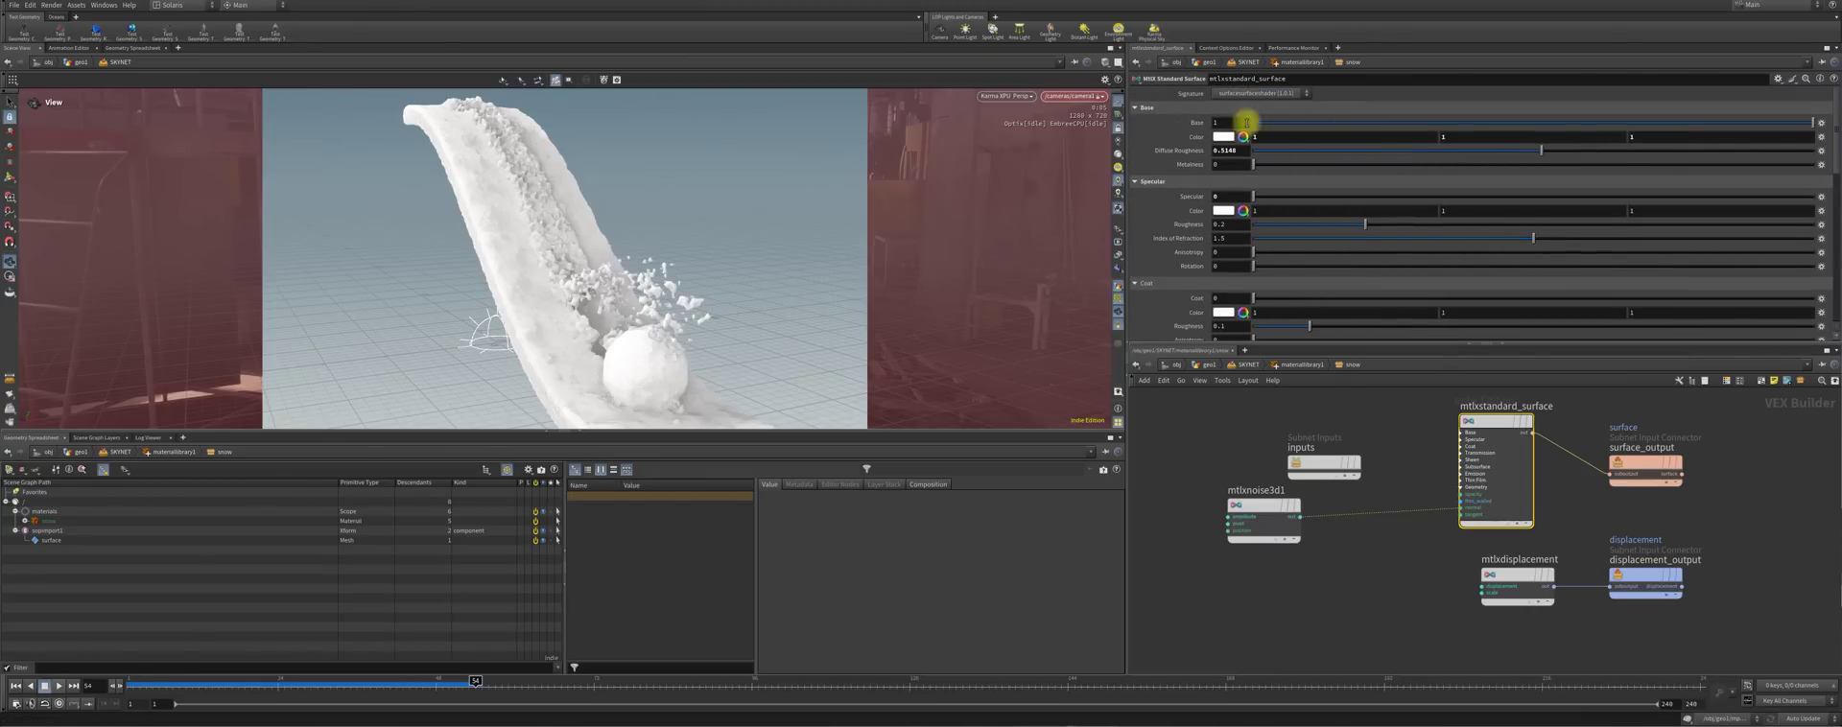
scroll(1228, 238, down, 3)
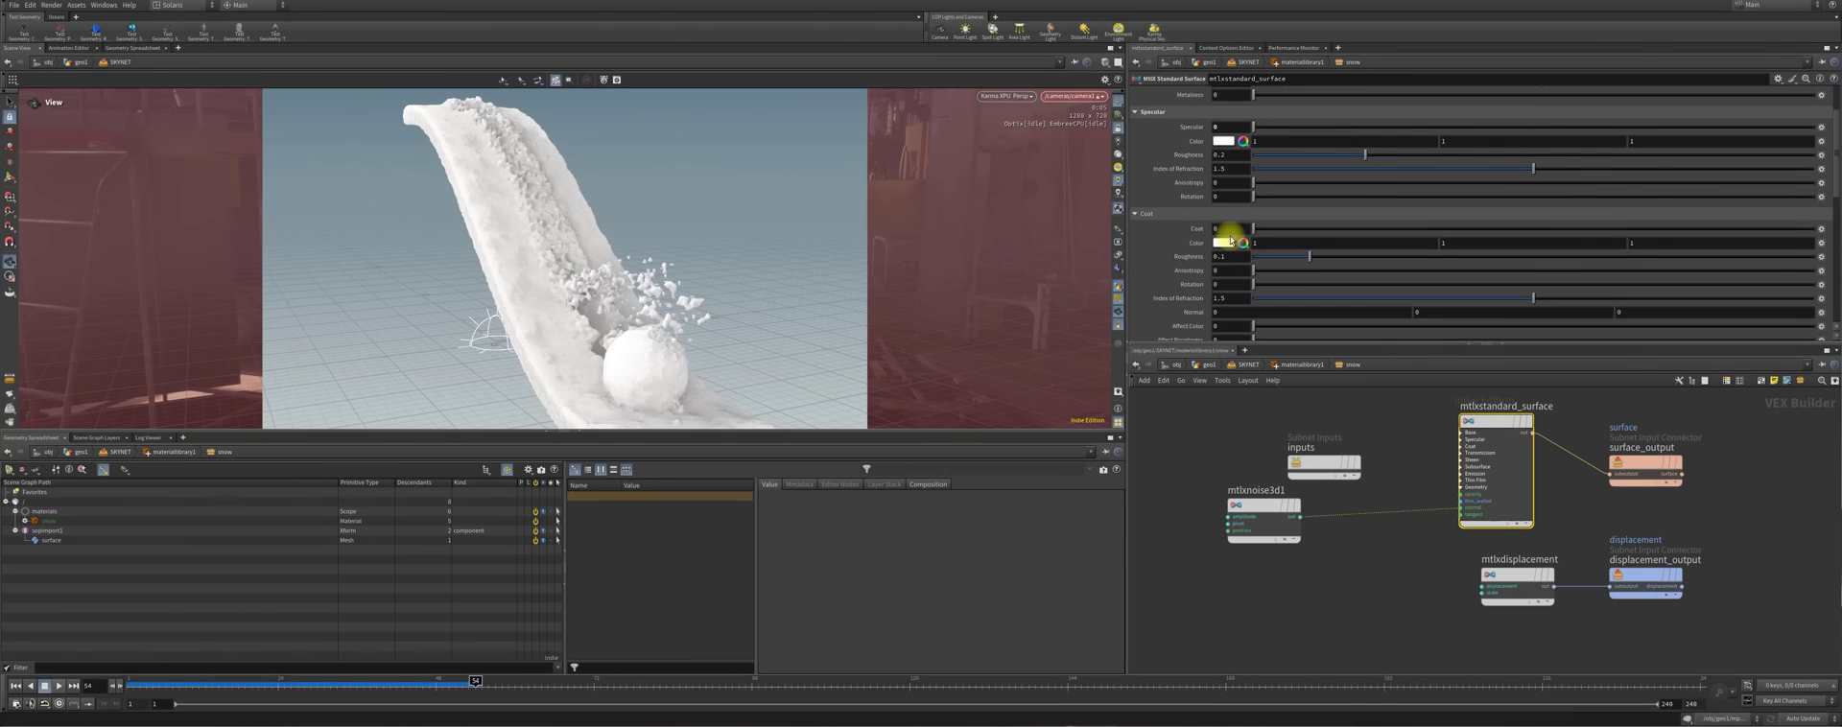
scroll(1231, 240, down, 10)
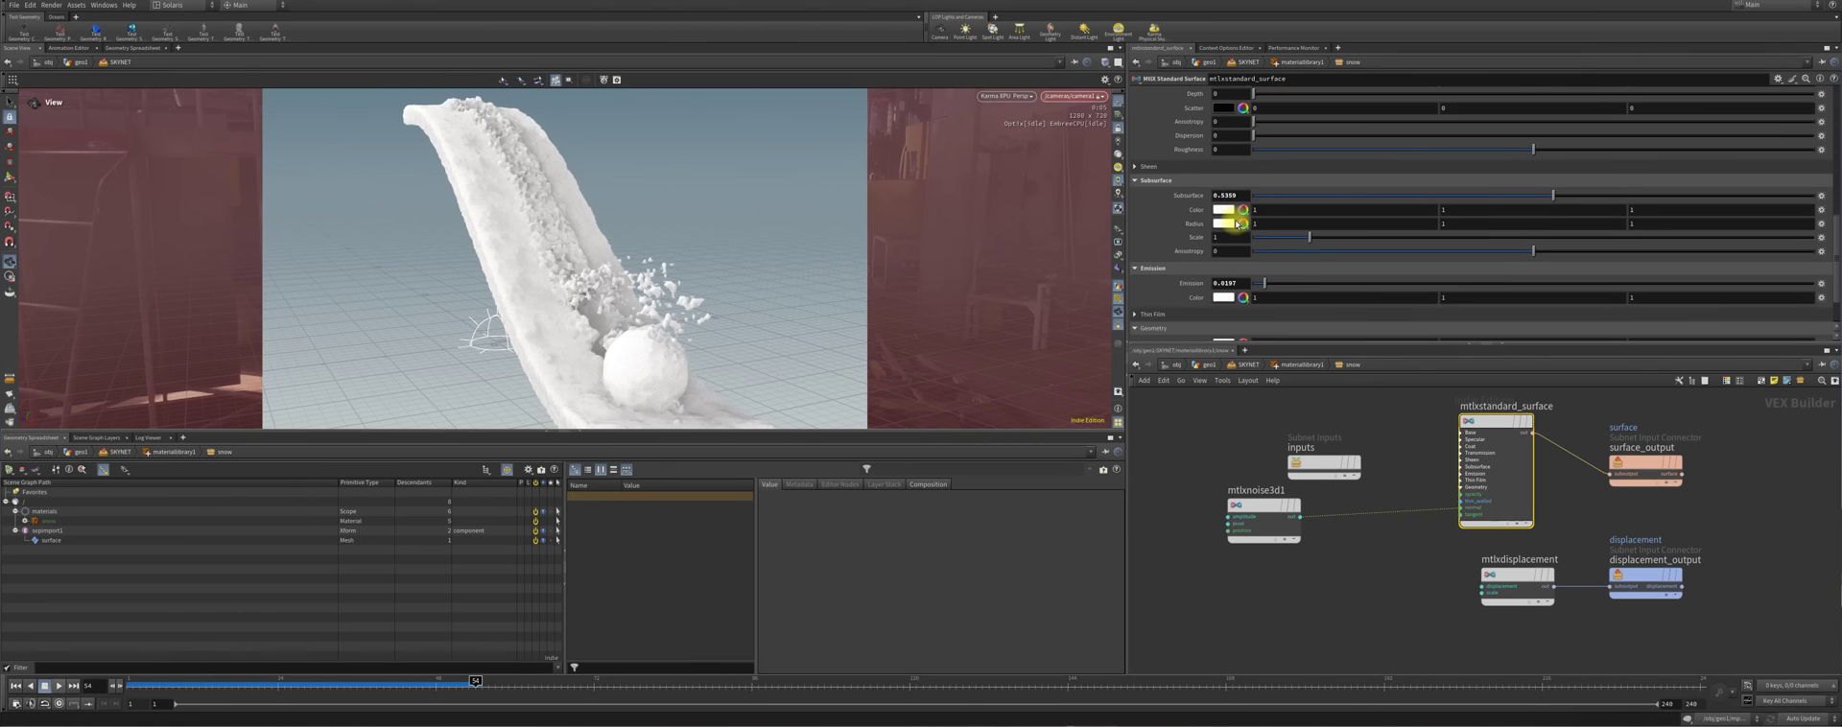
scroll(1238, 224, down, 3)
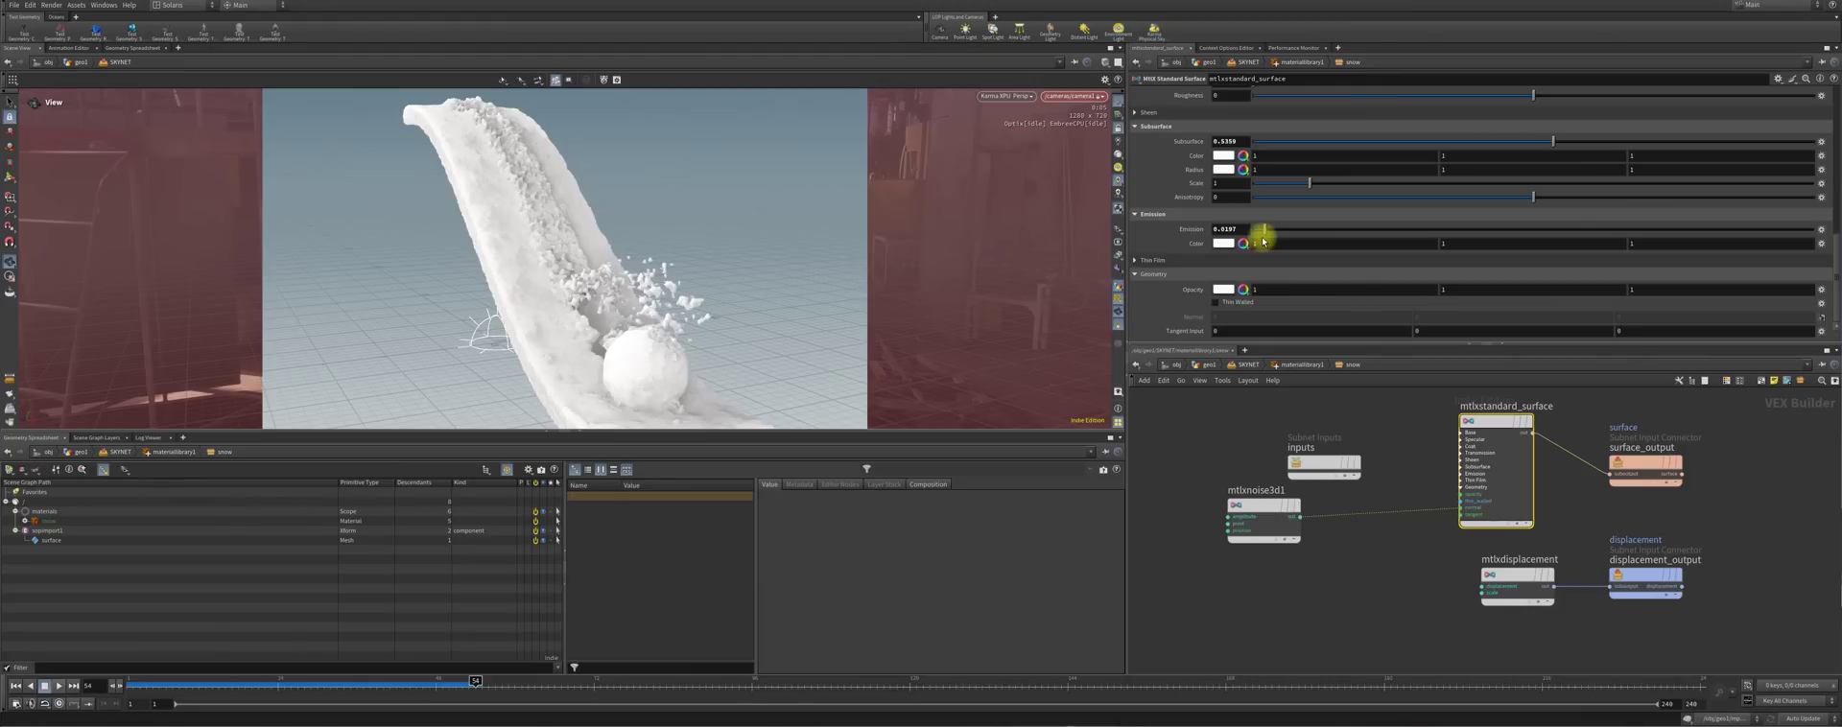
Scrub to an earlier frame of the simulation and inspect the rendered snowball from another angle
click(308, 690)
drag(308, 693, 436, 683)
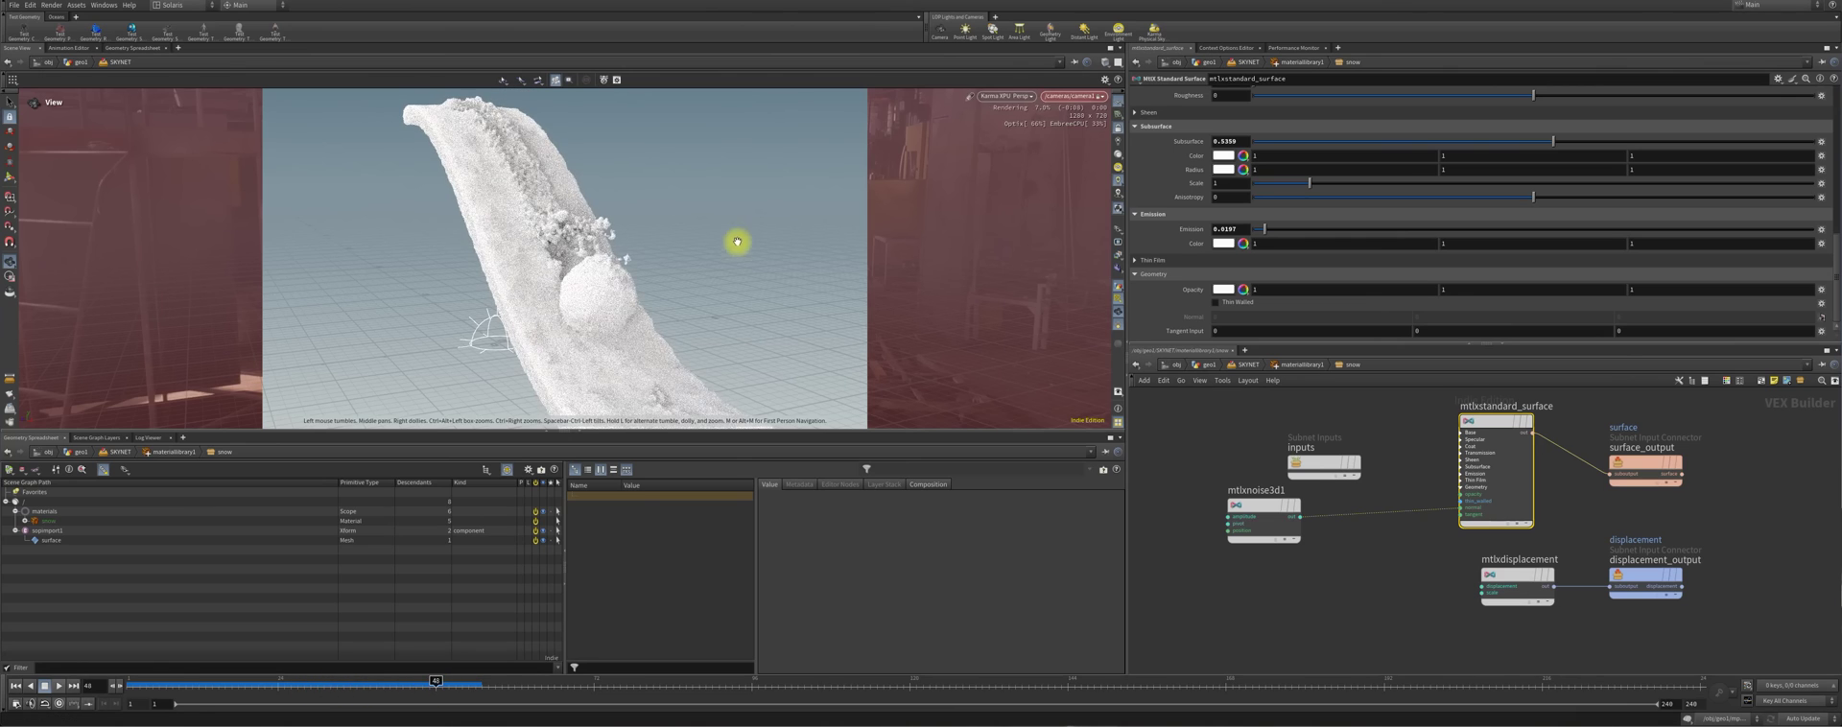
drag(617, 297, 834, 277)
right_drag(613, 83, 697, 215)
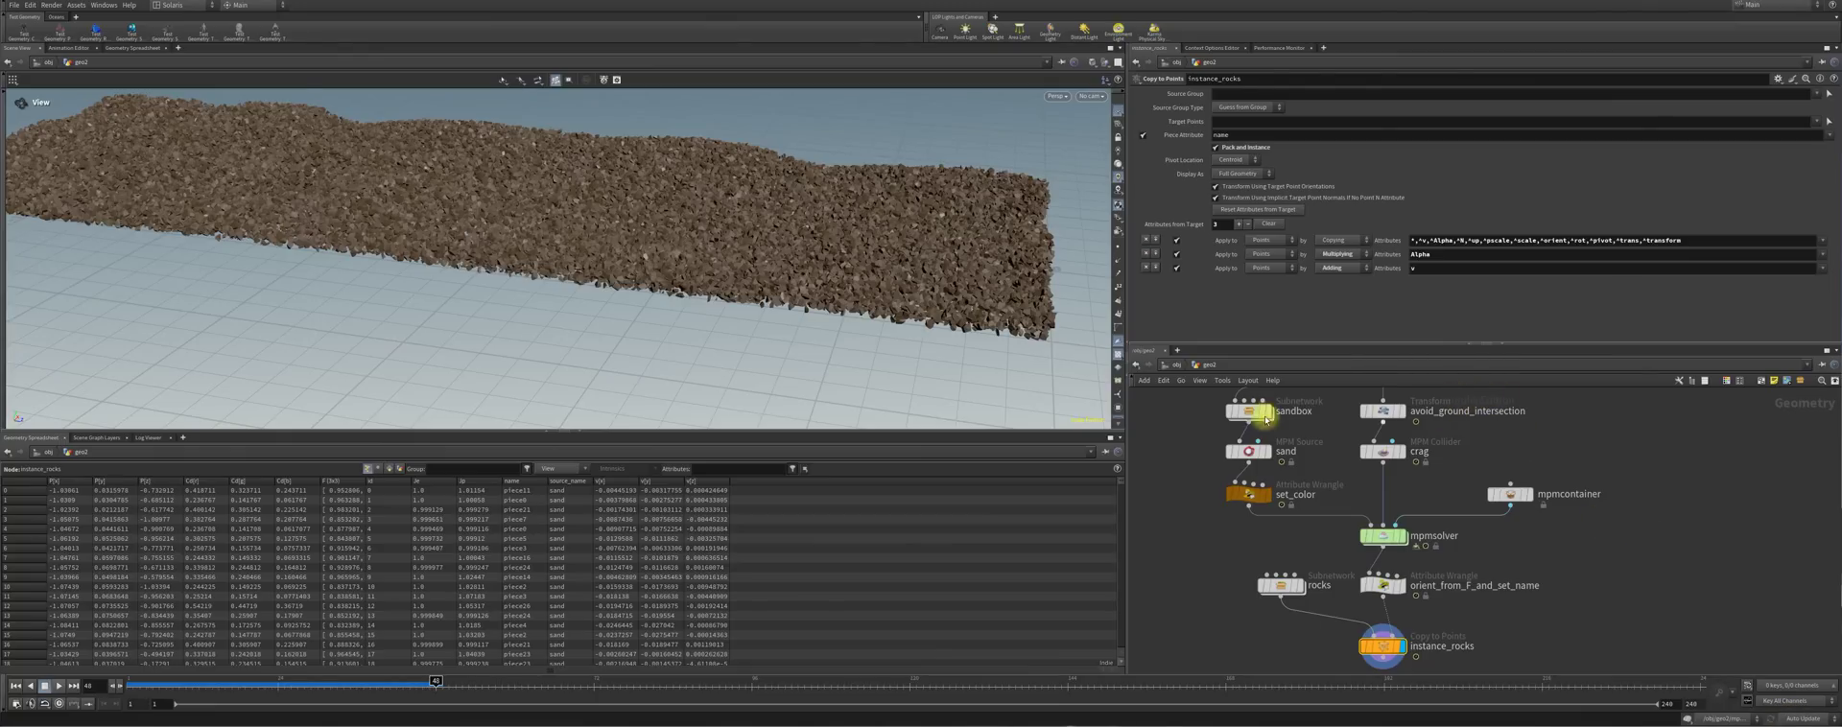
Examine the instanced rocks in the sand simulation setup and show the parameters of the rocks subnetwork
drag(959, 317, 867, 275)
drag(887, 227, 757, 300)
drag(849, 268, 870, 326)
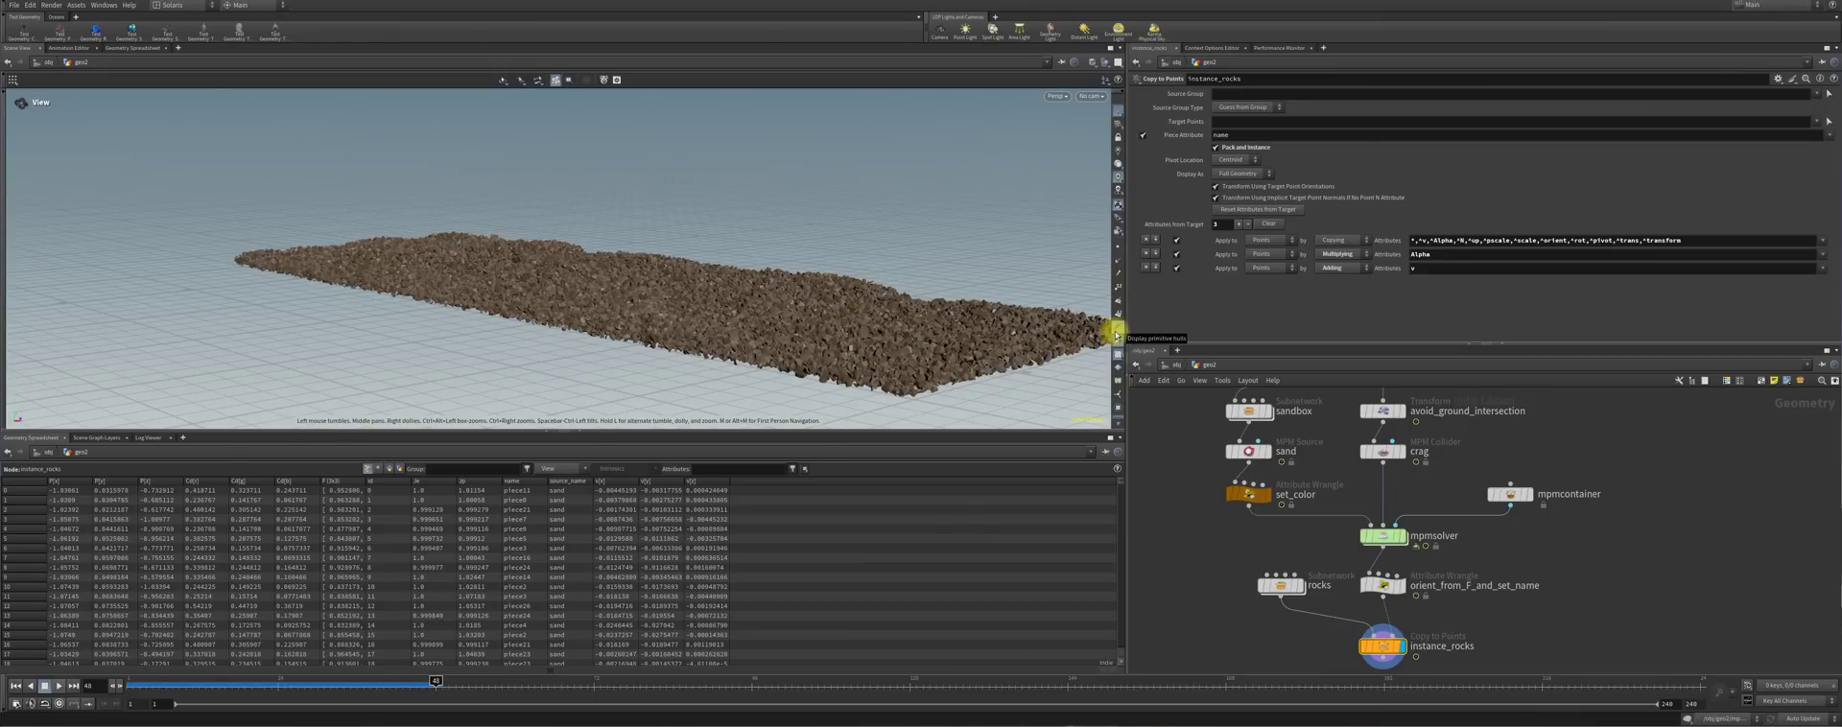
click(1284, 586)
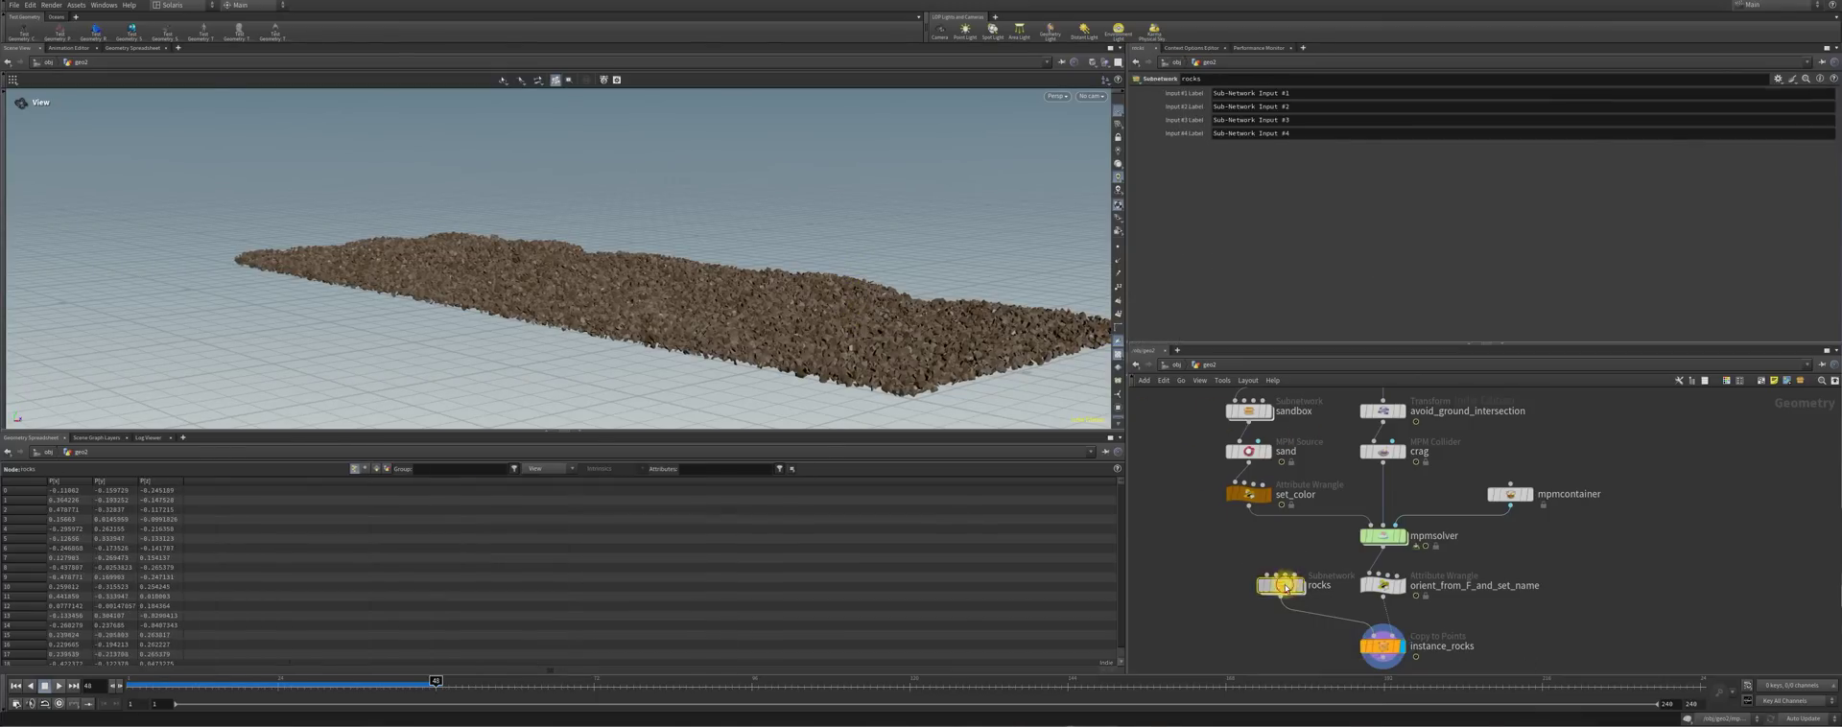
Open the rocks subnetwork and display the sphere, mountain, PolyReduce and Voronoi fracture stages one after another
double_click(1284, 587)
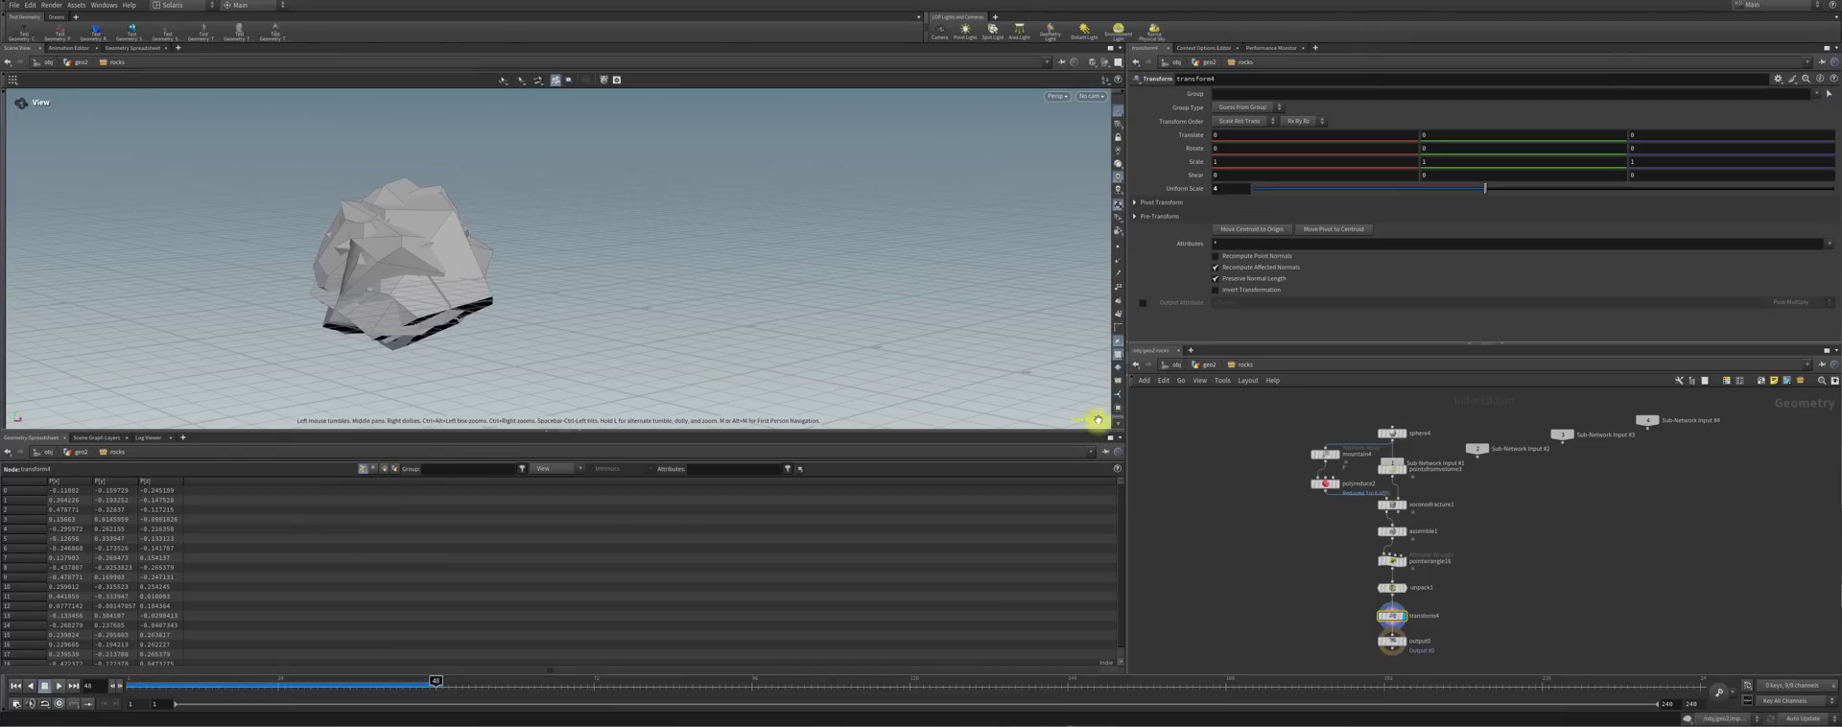
drag(1392, 432, 1388, 409)
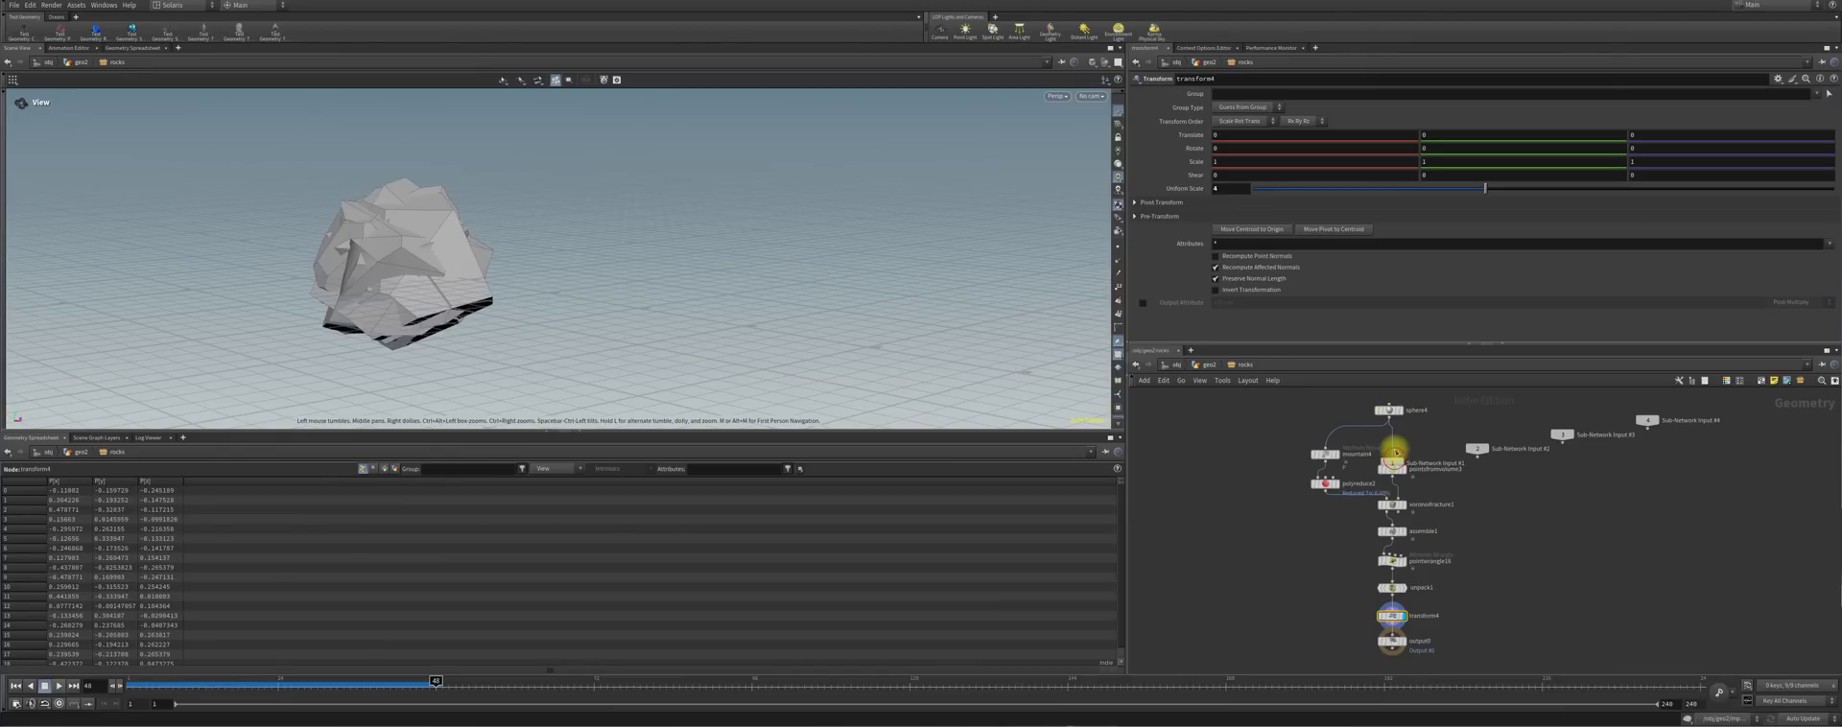
click(1398, 410)
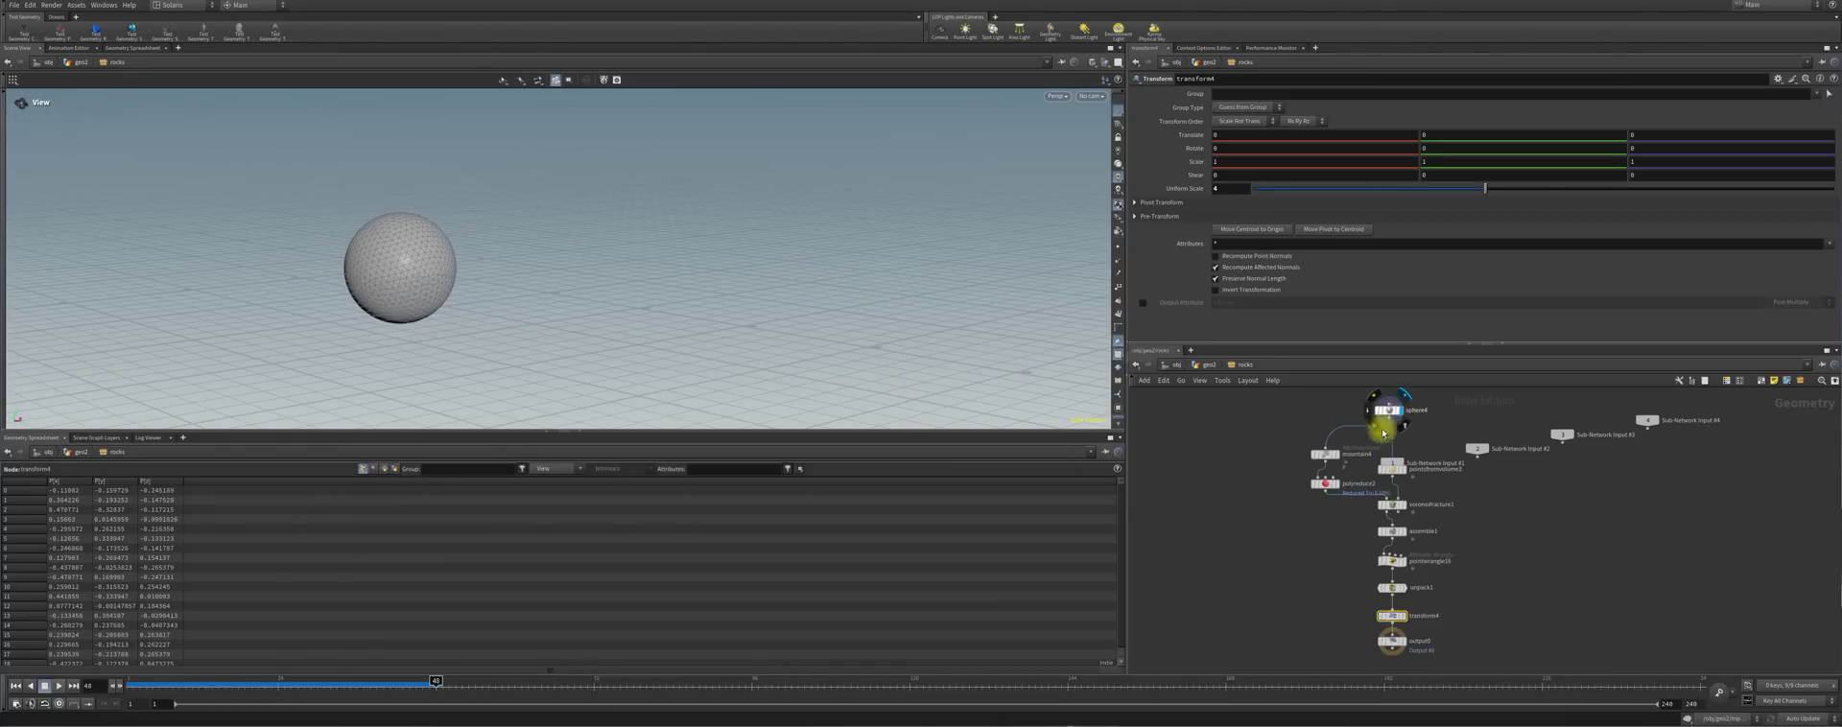
click(1337, 454)
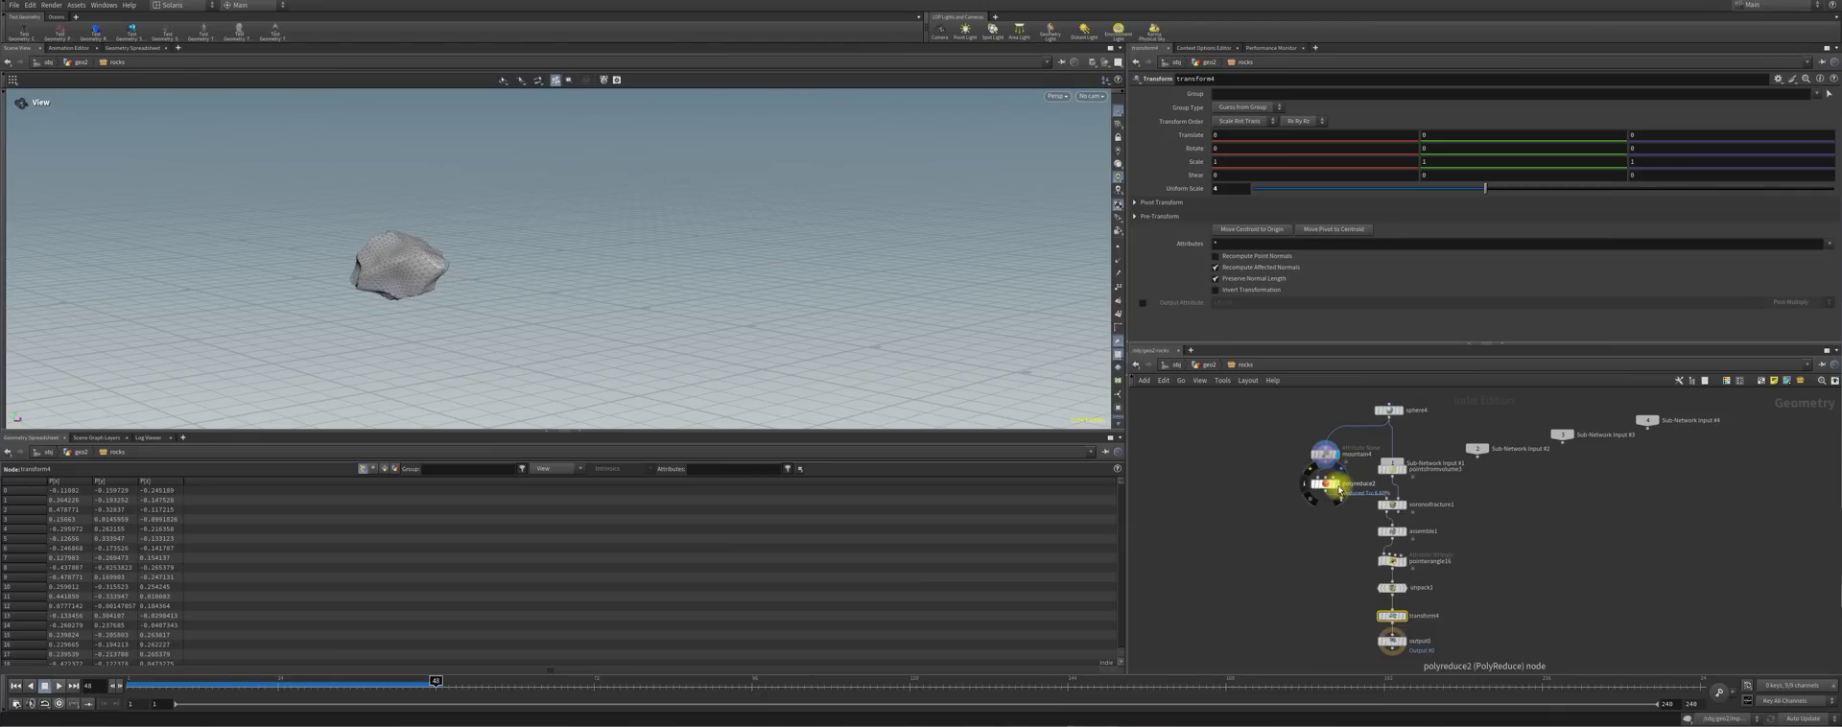
click(1336, 485)
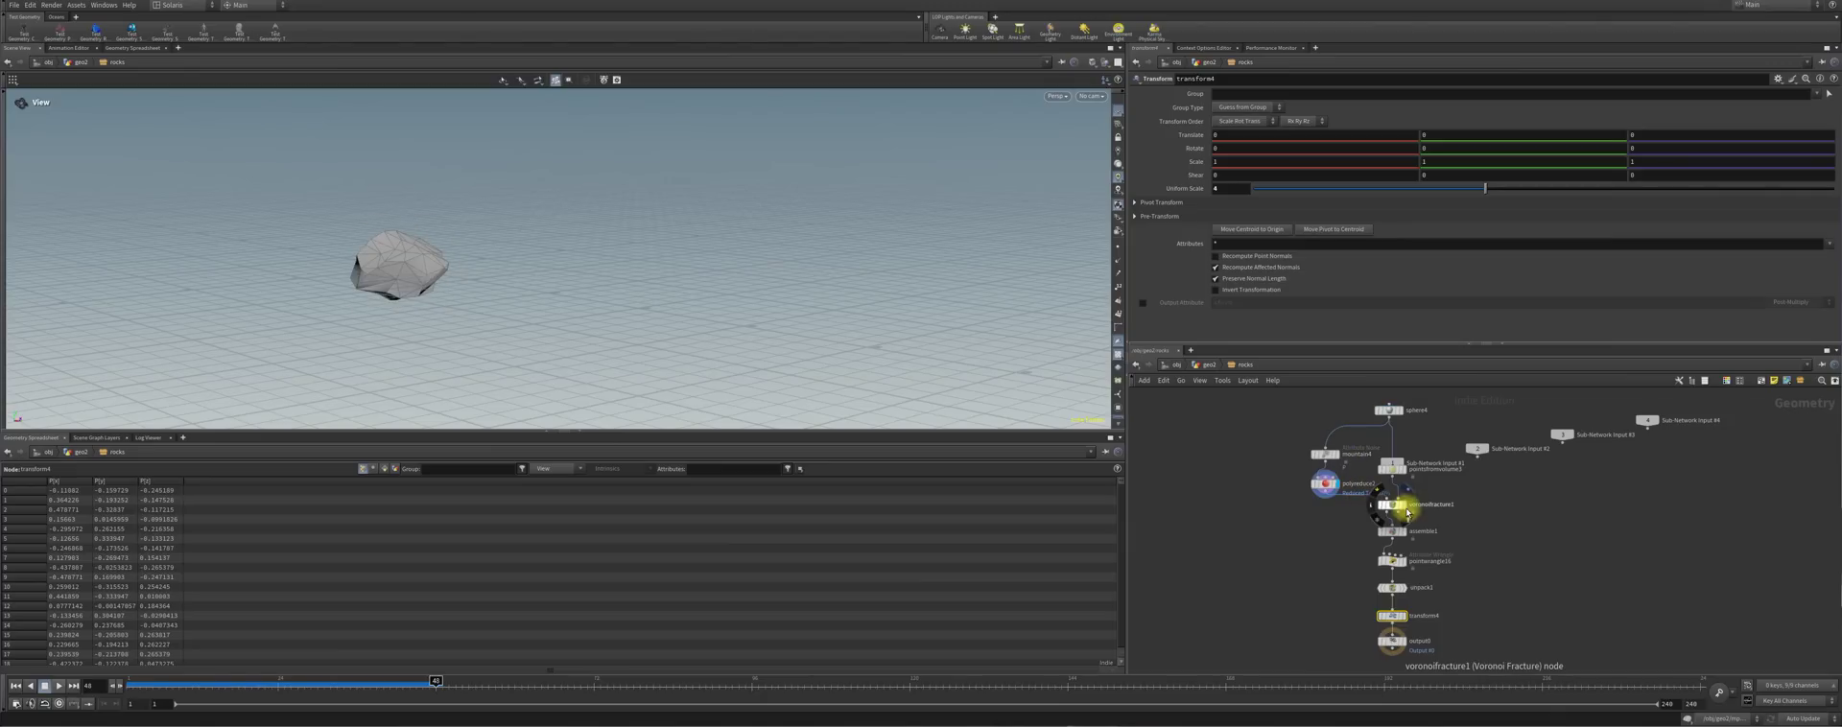
click(1407, 509)
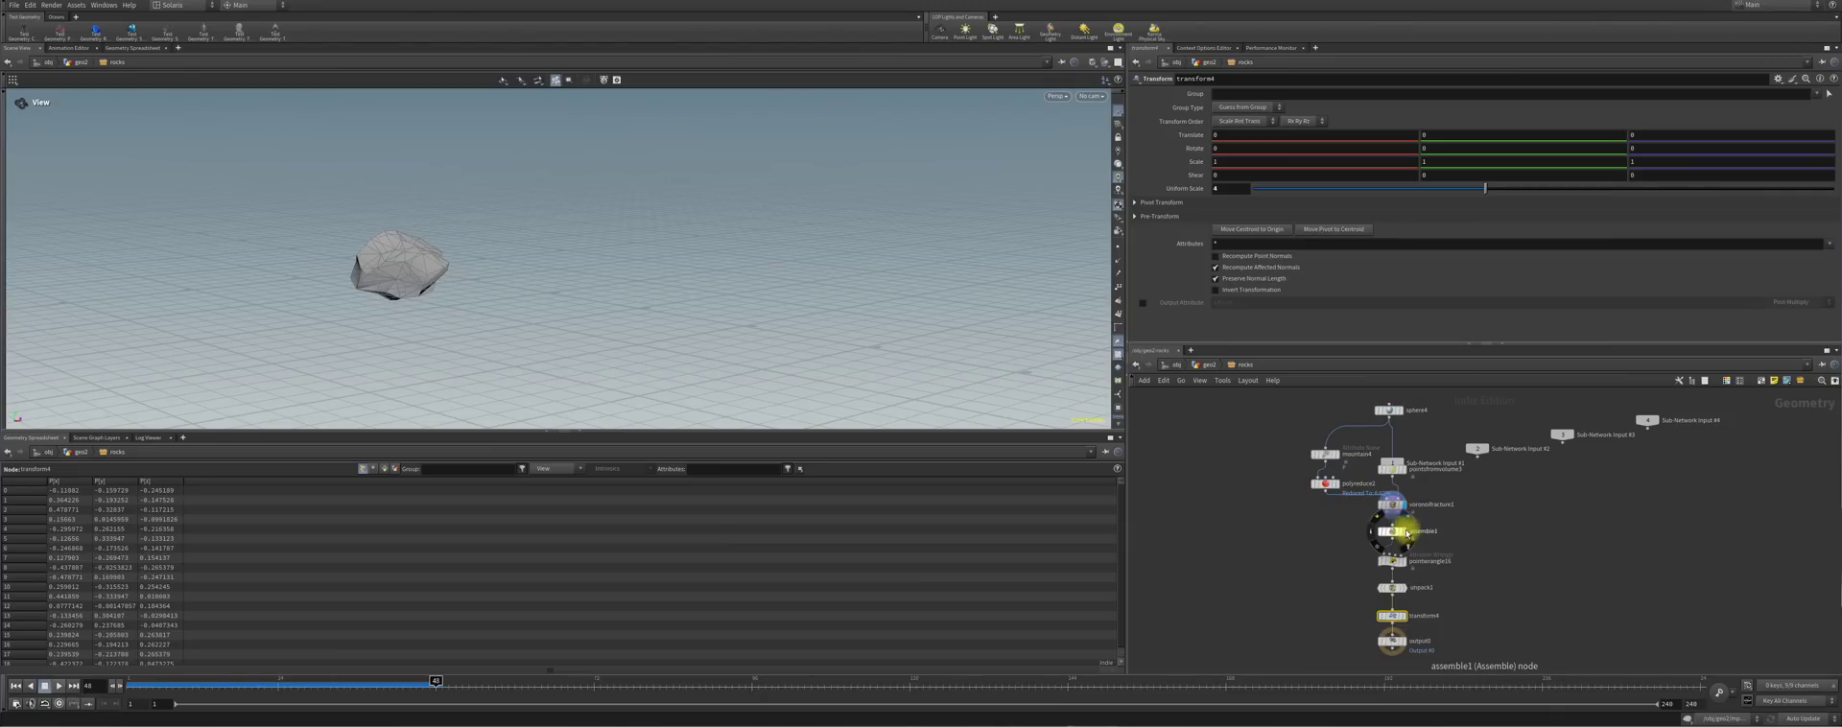
Display the remaining rock stages from the assemble node through the point wrangle to the output, and return to the geo level
click(1407, 534)
click(1396, 562)
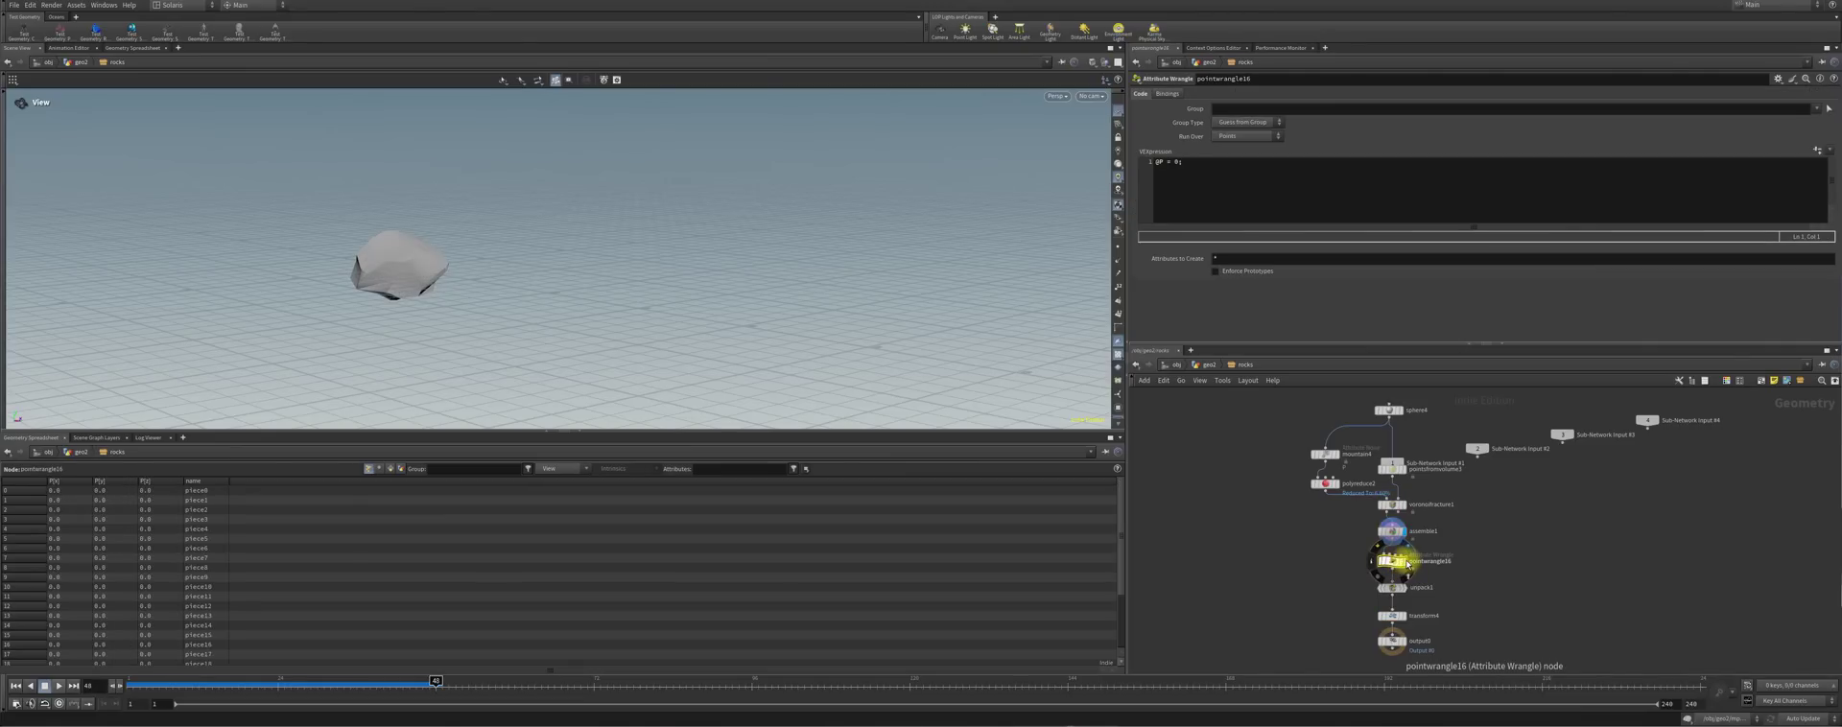
click(1408, 564)
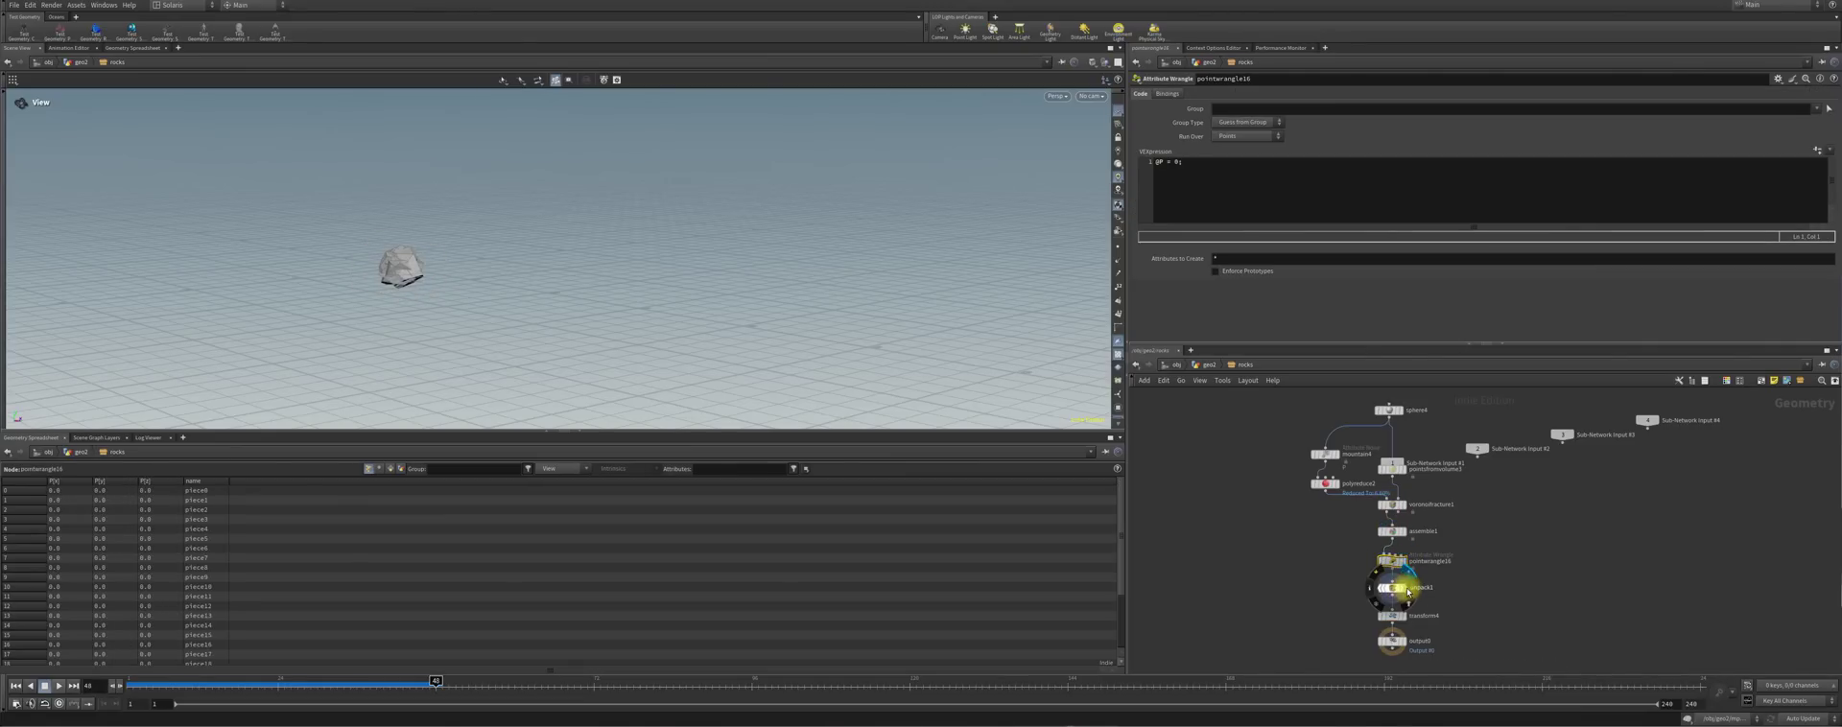
click(1404, 588)
click(1408, 622)
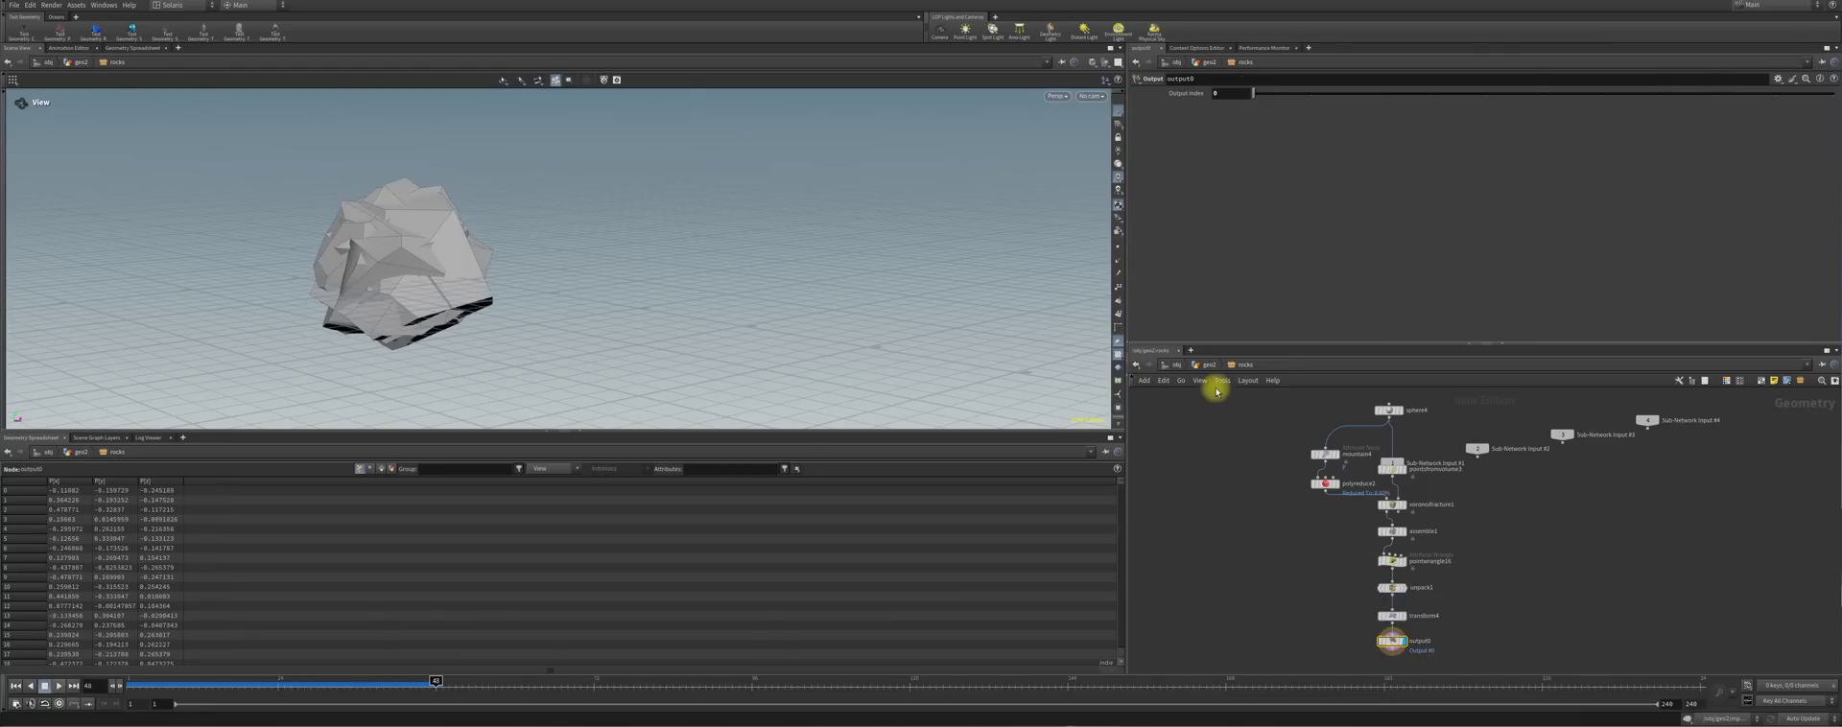
click(1207, 364)
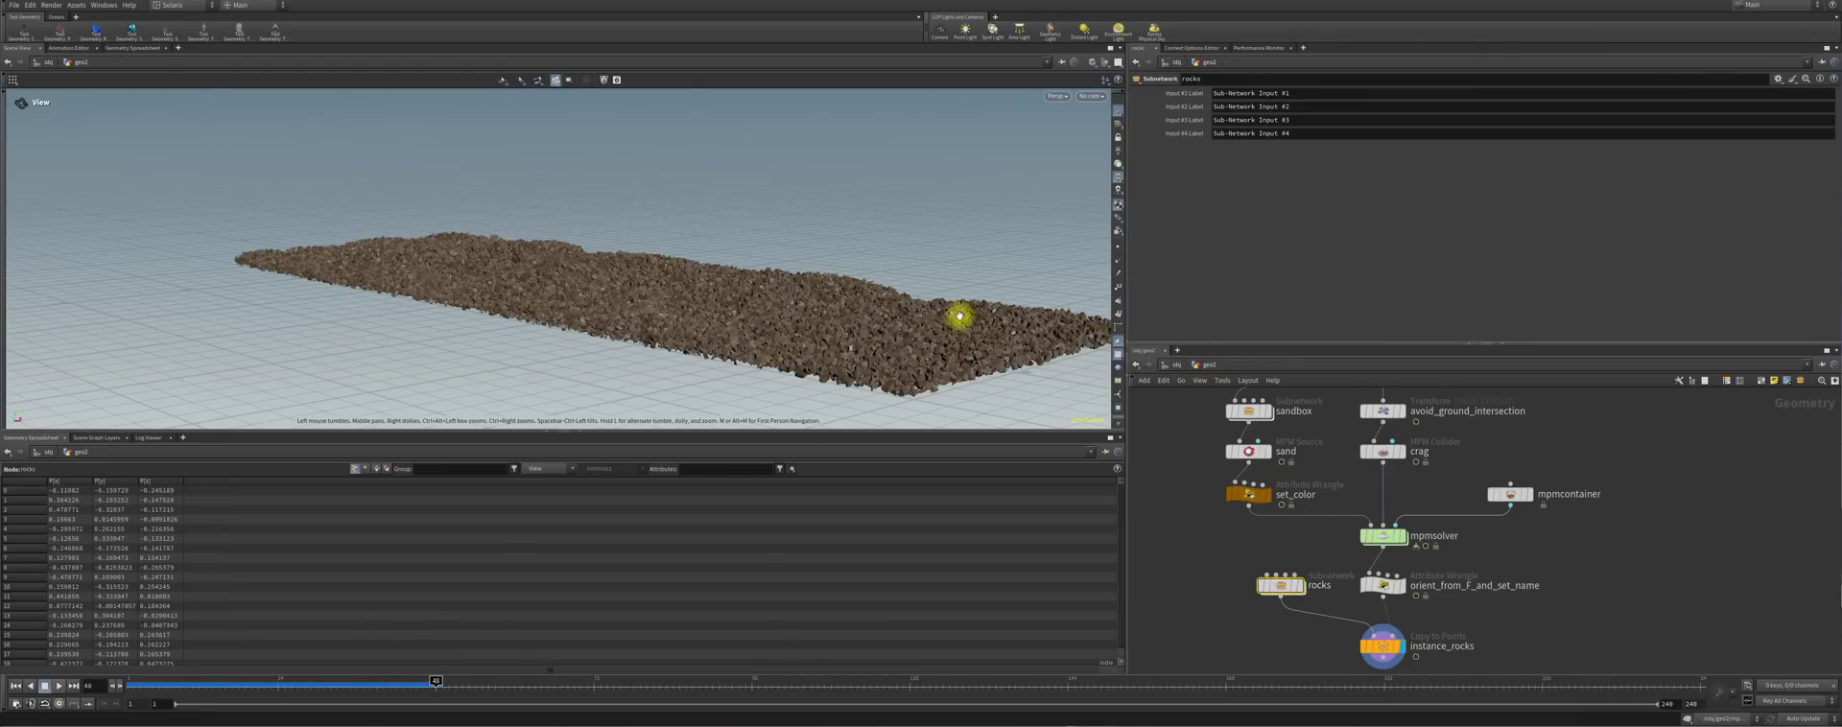
Display the sandbox geometry and examine the color ramp and code of the set_color wrangle
middle_drag(1328, 488, 1325, 577)
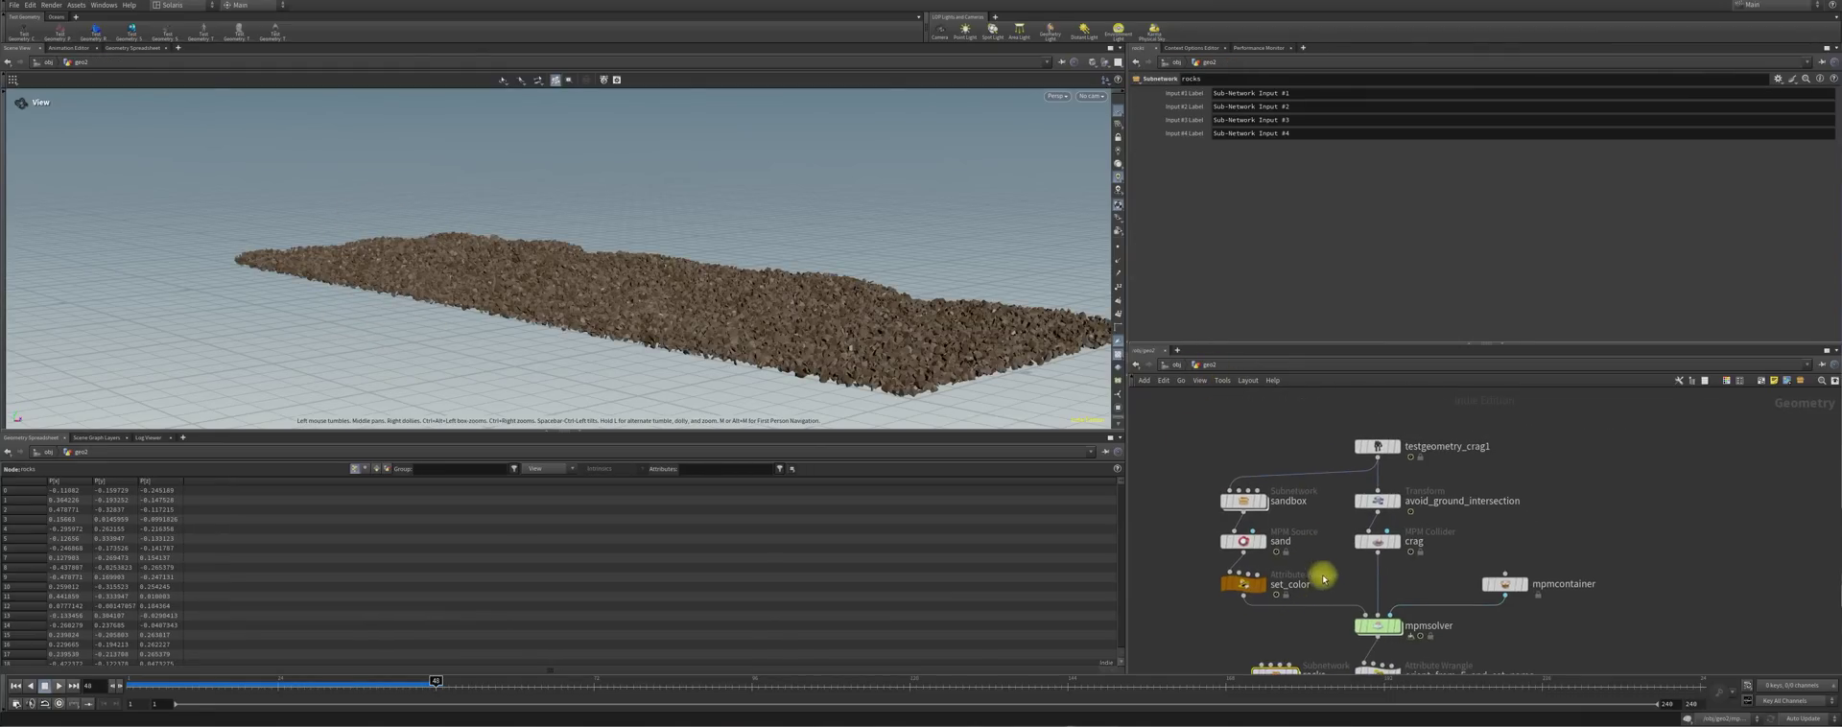
click(1266, 507)
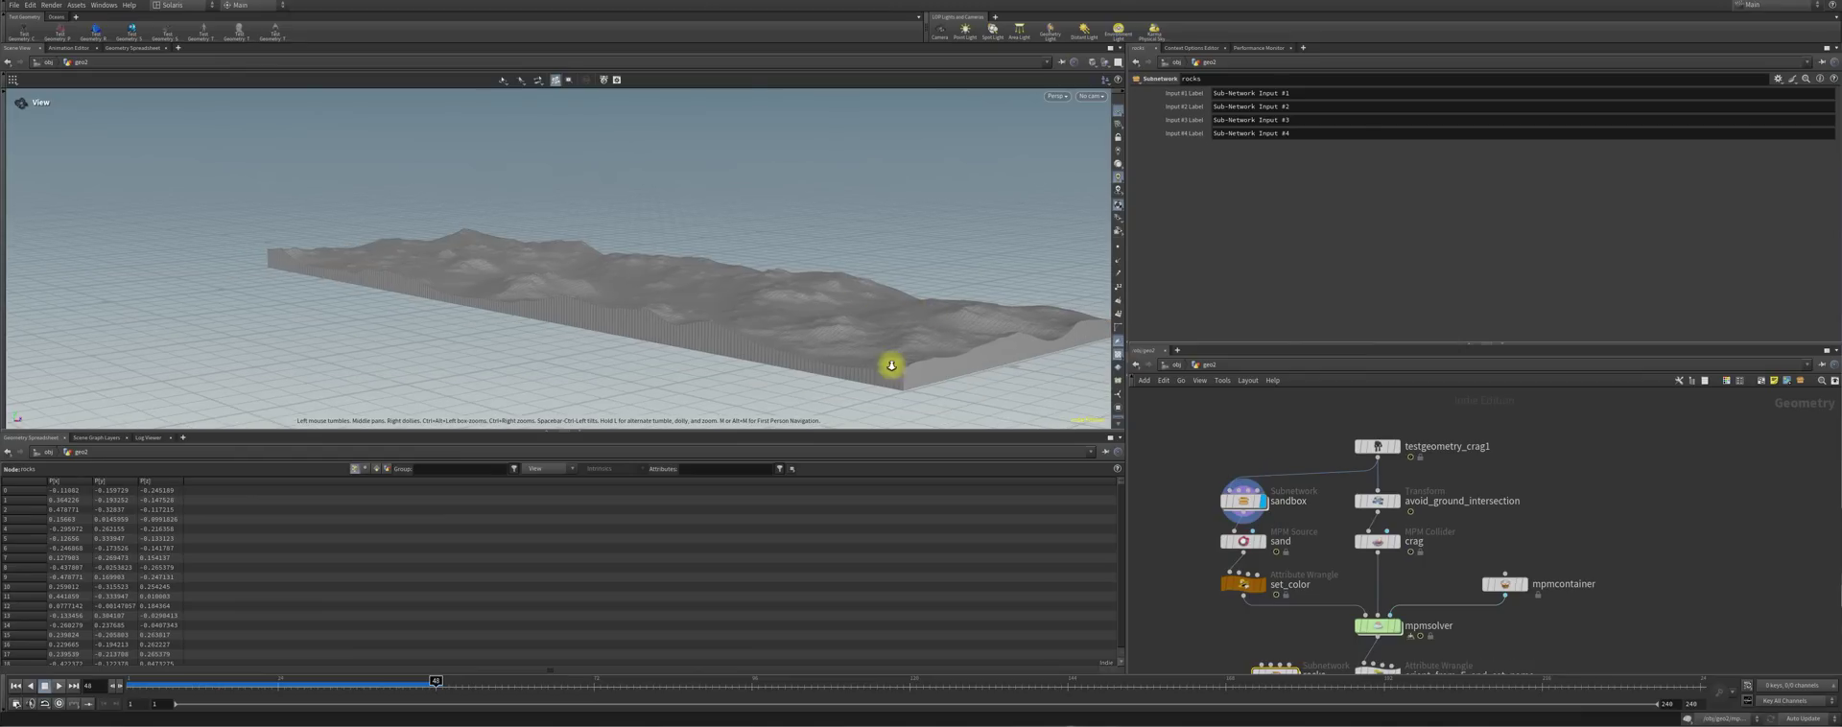
click(1258, 585)
click(1248, 585)
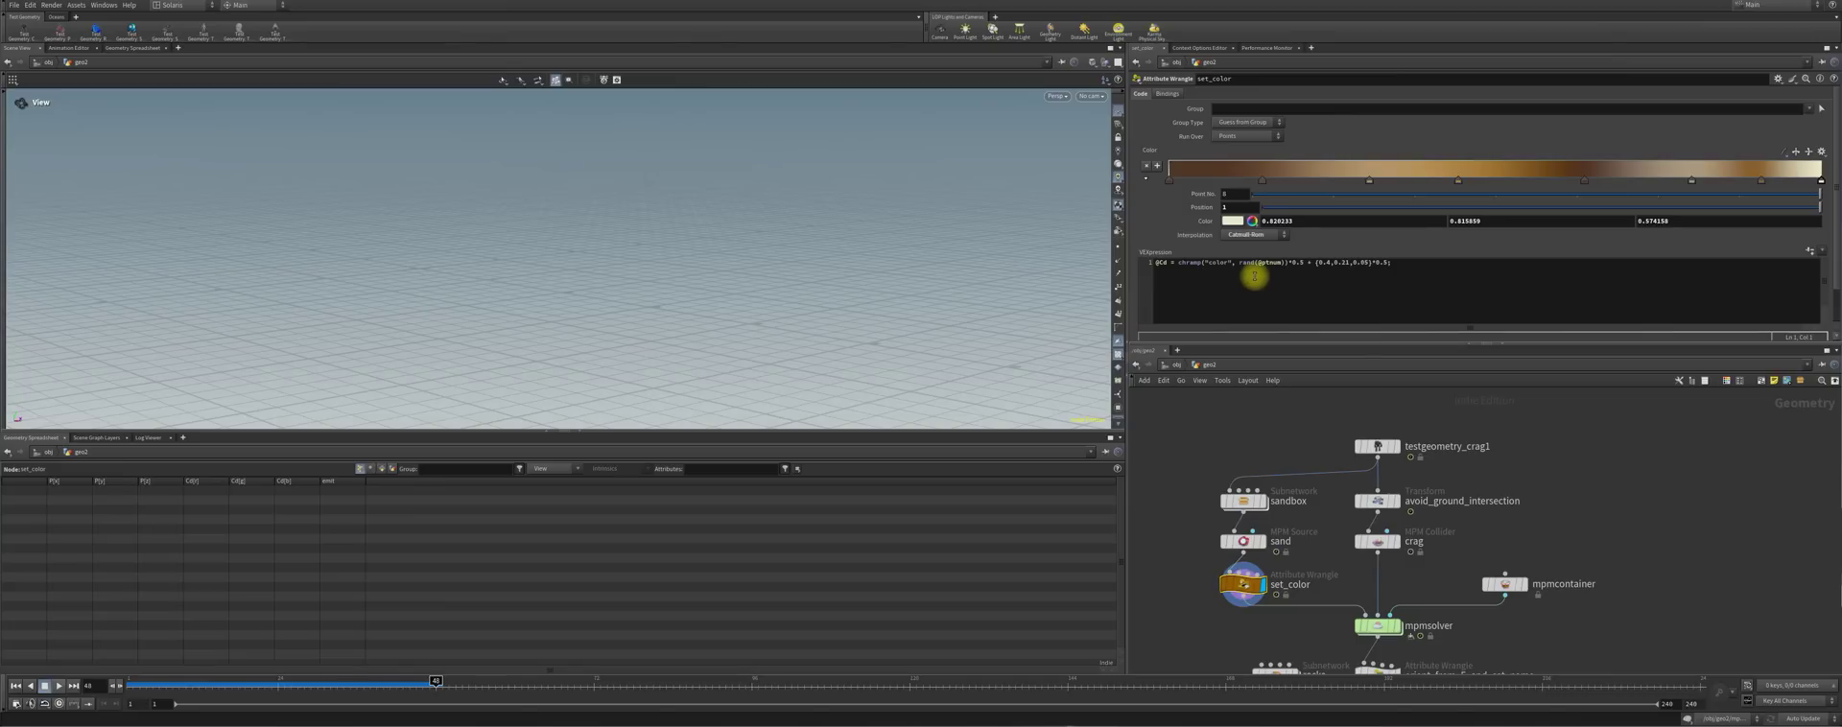
Display the mpmsolver result and inspect the simulated sand from a higher angle
click(1402, 629)
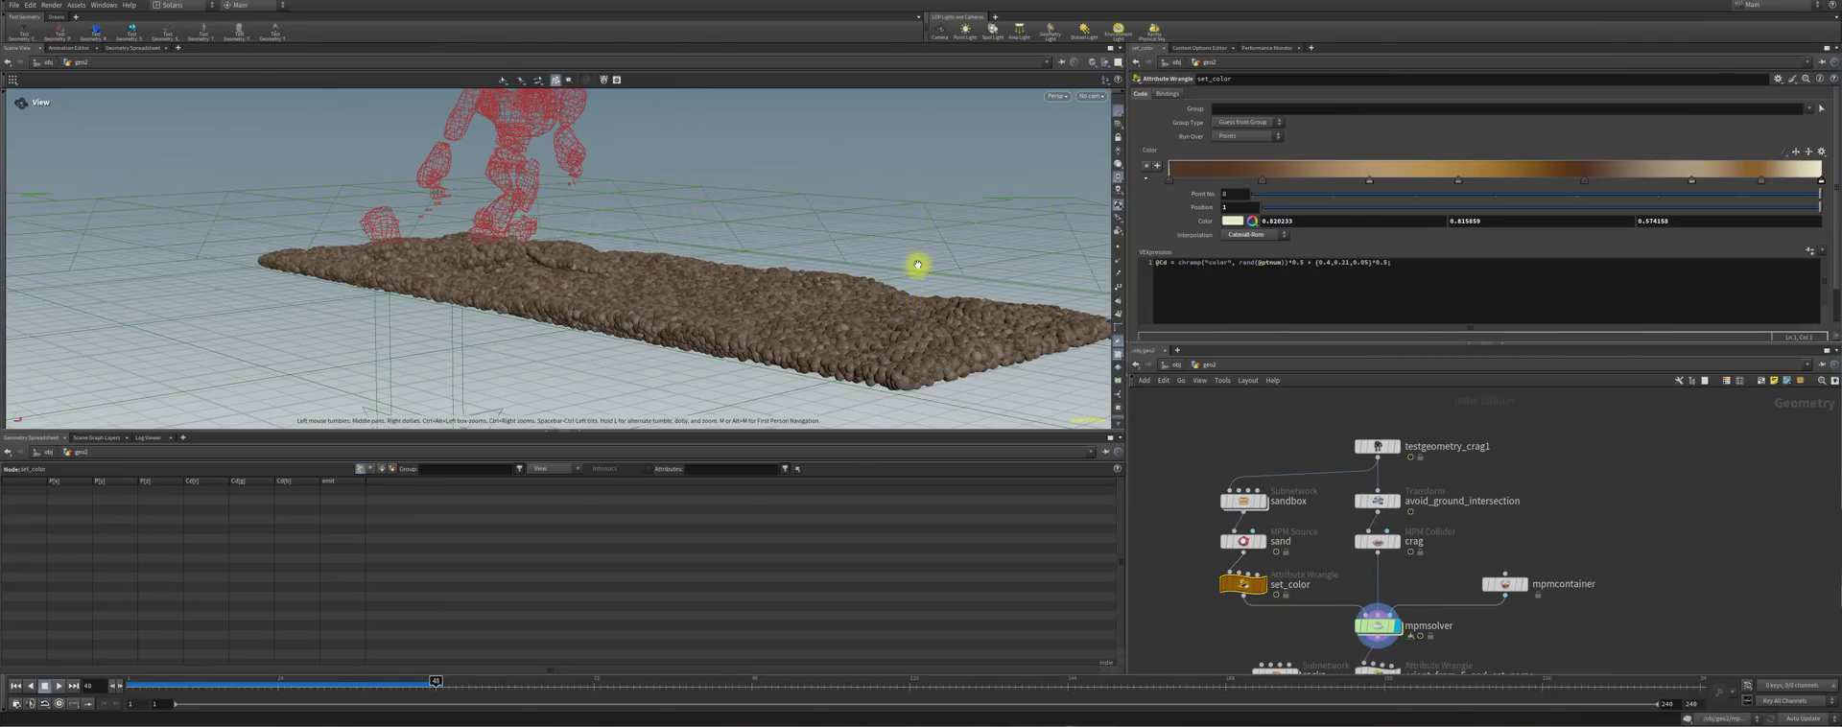
mouse_move(814, 247)
mouse_down()
mouse_move(810, 282)
mouse_move(811, 261)
mouse_up()
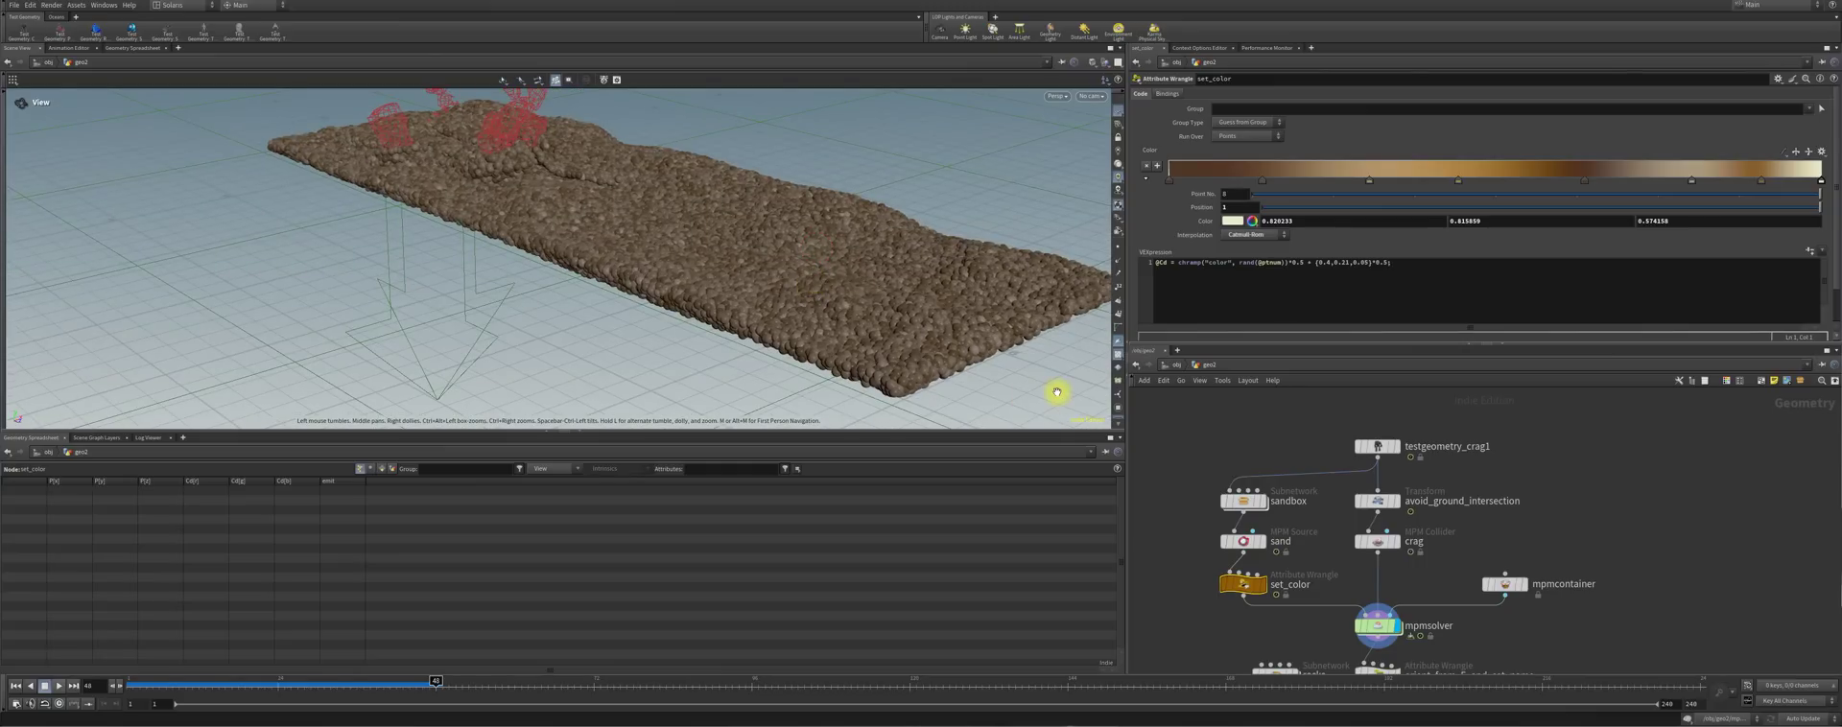
scroll(1410, 564, up, 1)
Display the orient_from_F_and_set_name wrangle and examine its code for the piece name, rotation matrix and orient quaternion
middle_drag(1401, 561, 1398, 485)
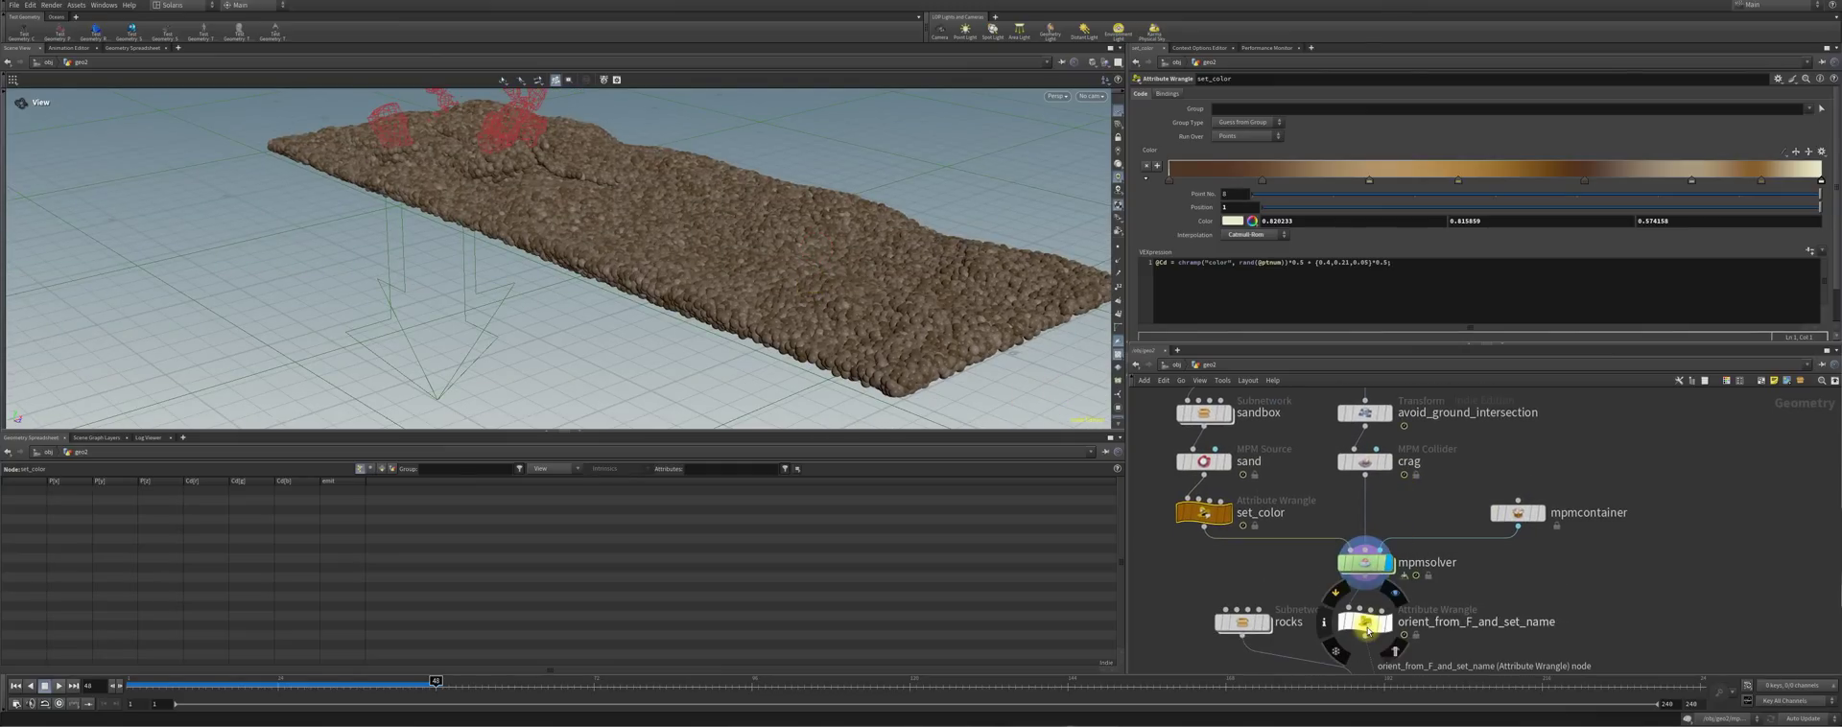
click(1367, 625)
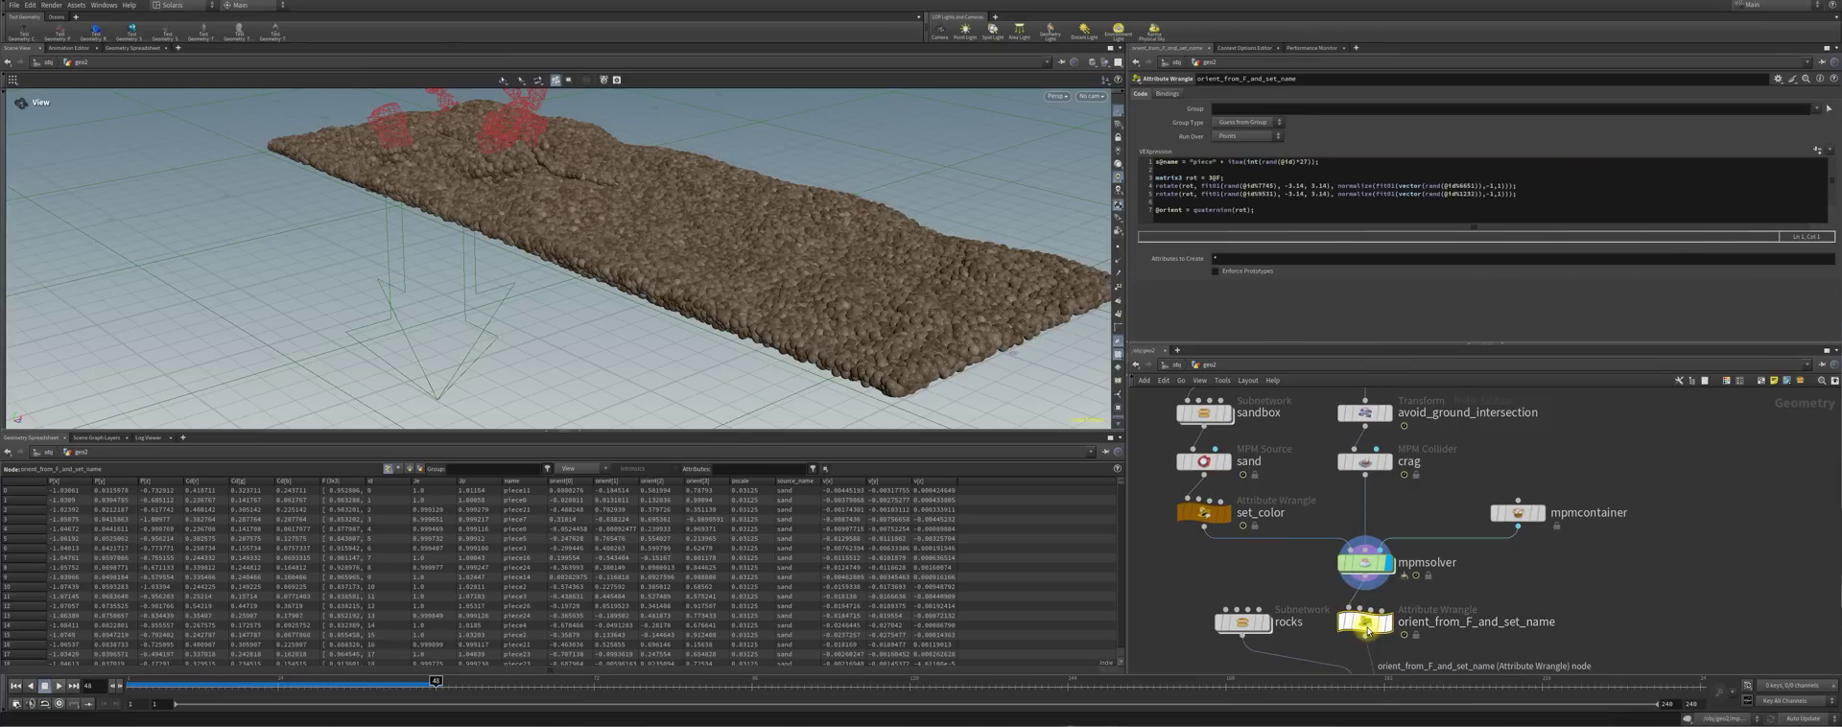
click(1385, 624)
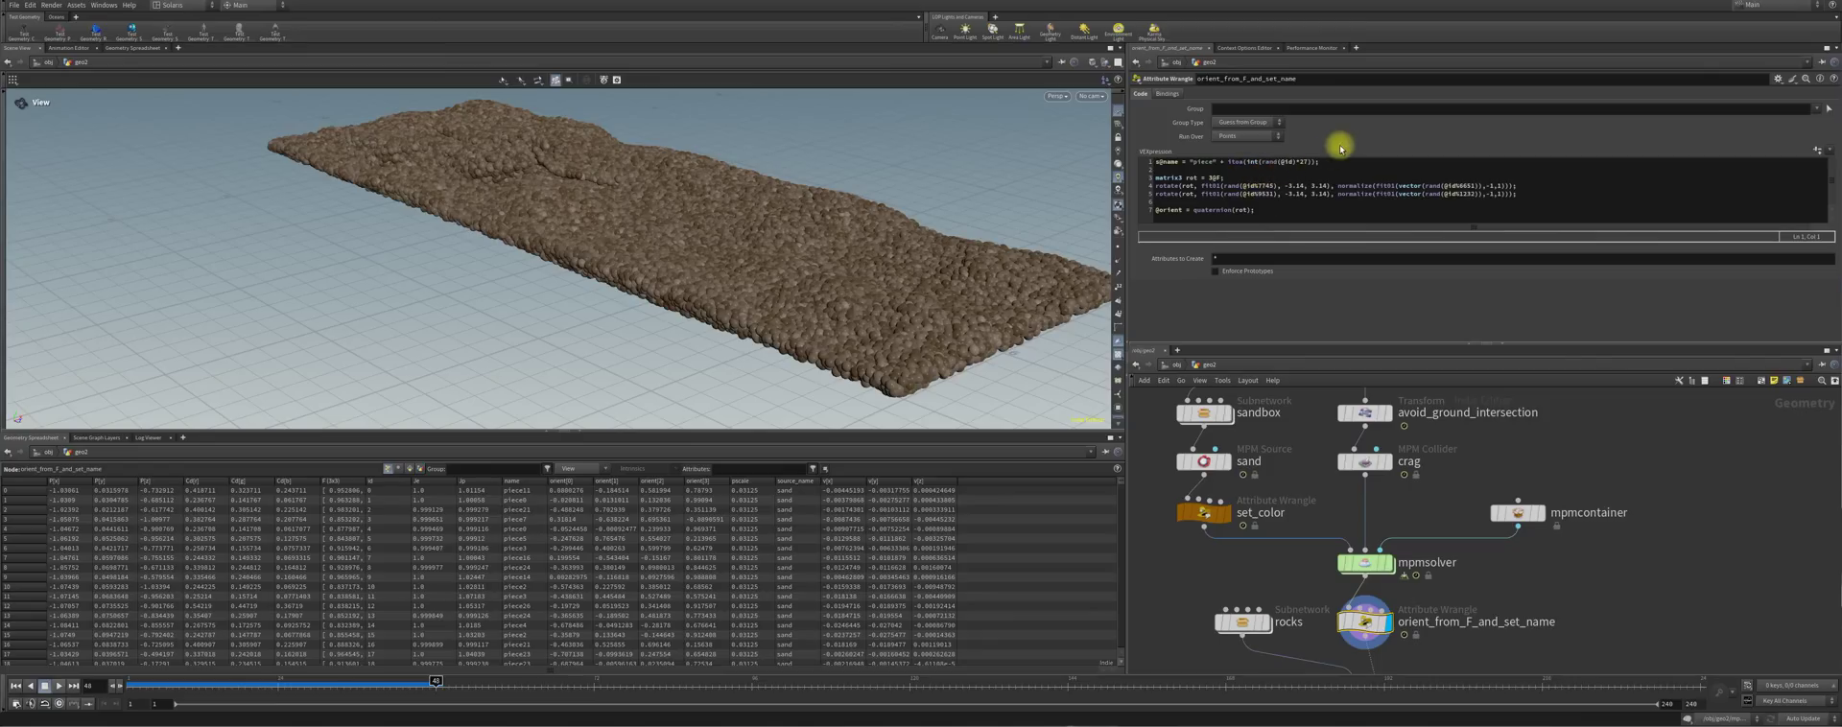
key(ctrl+a)
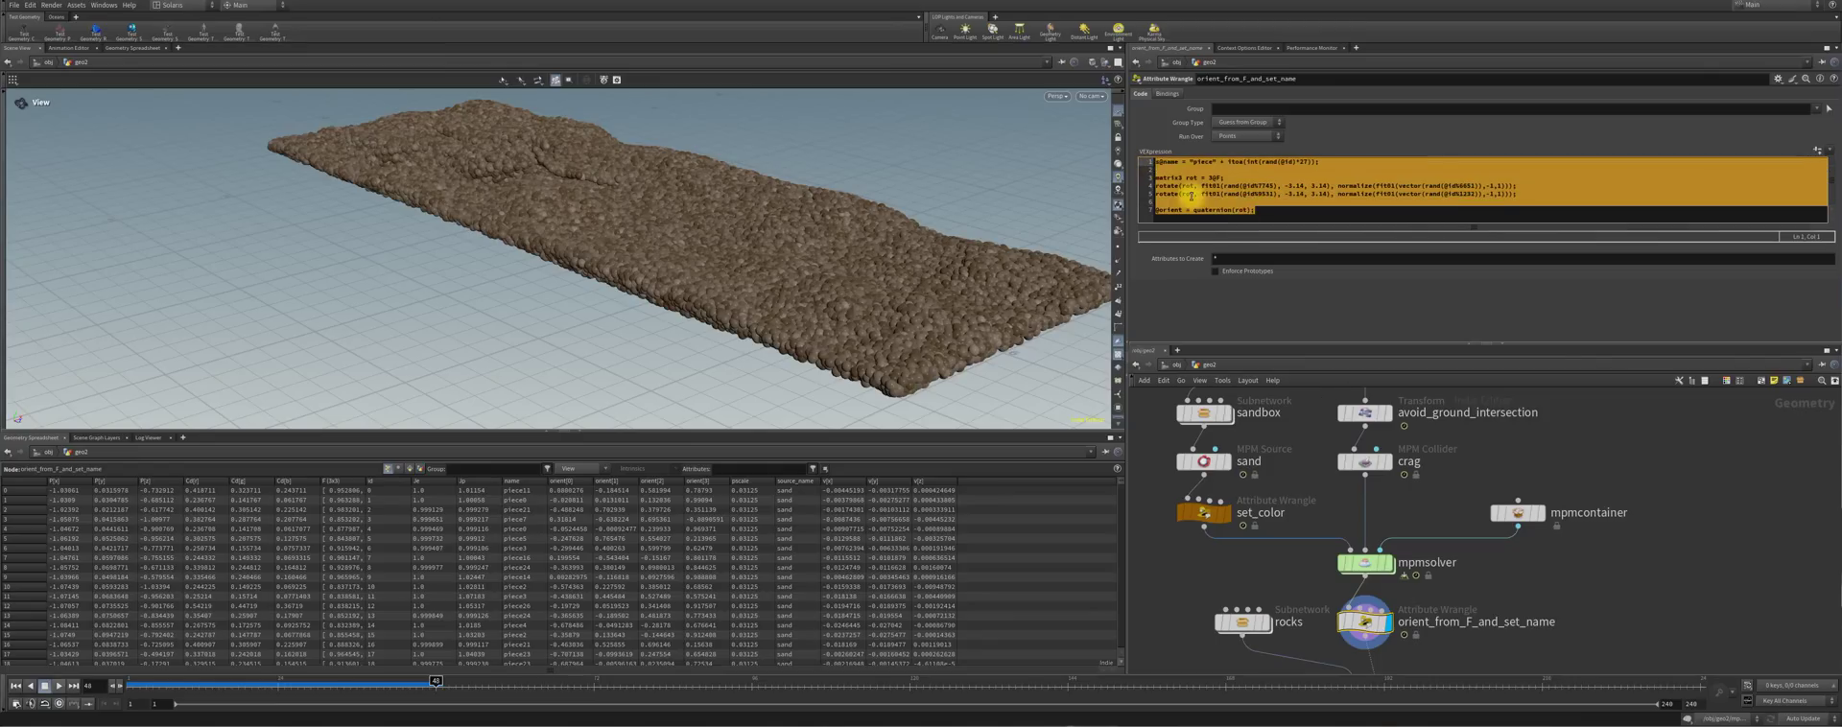
click(1184, 179)
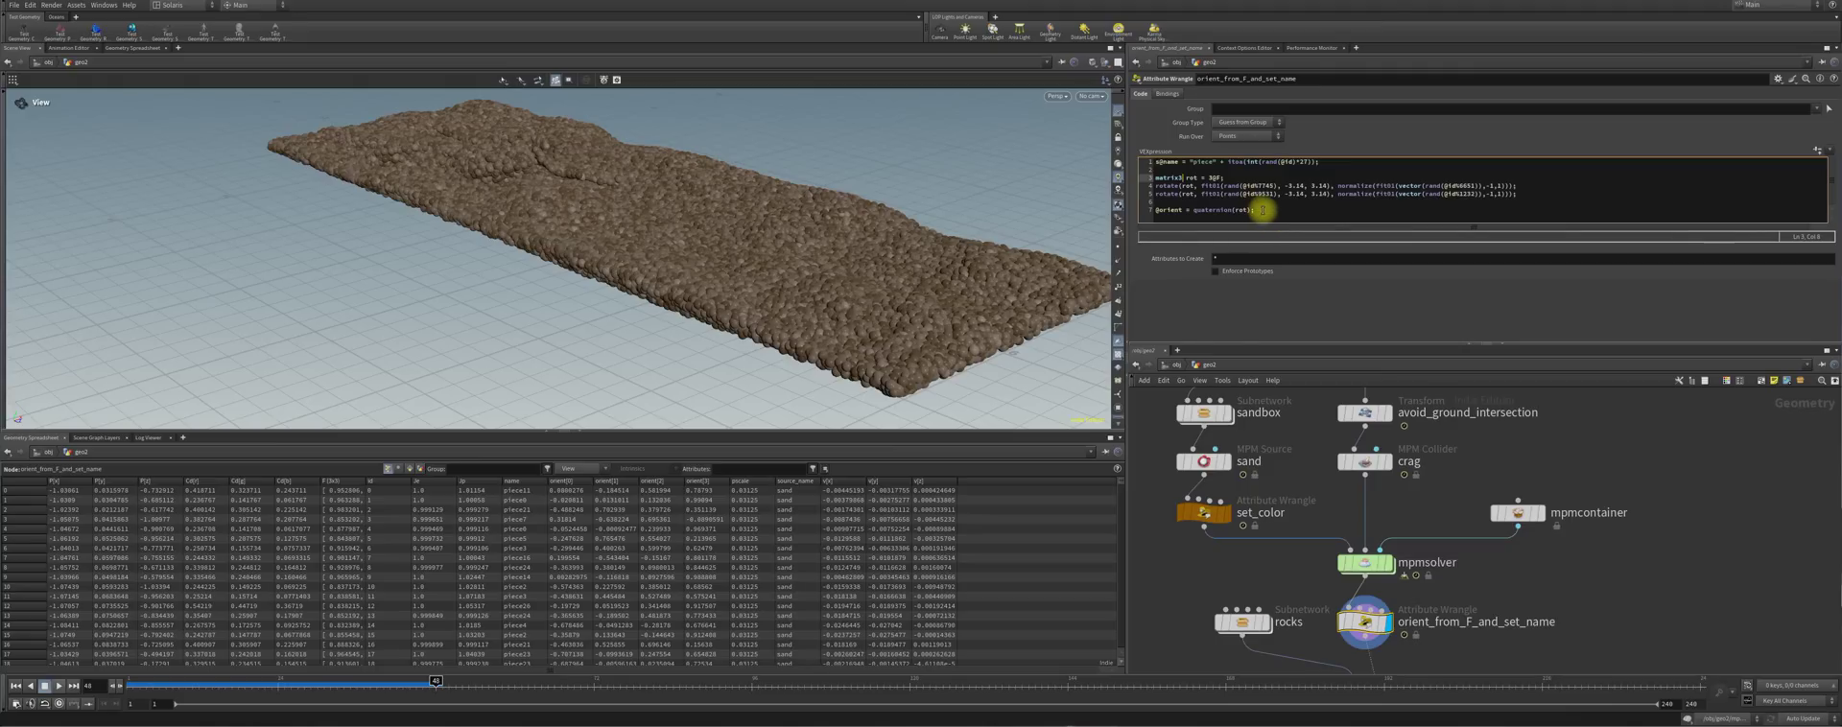
drag(1257, 211, 1178, 205)
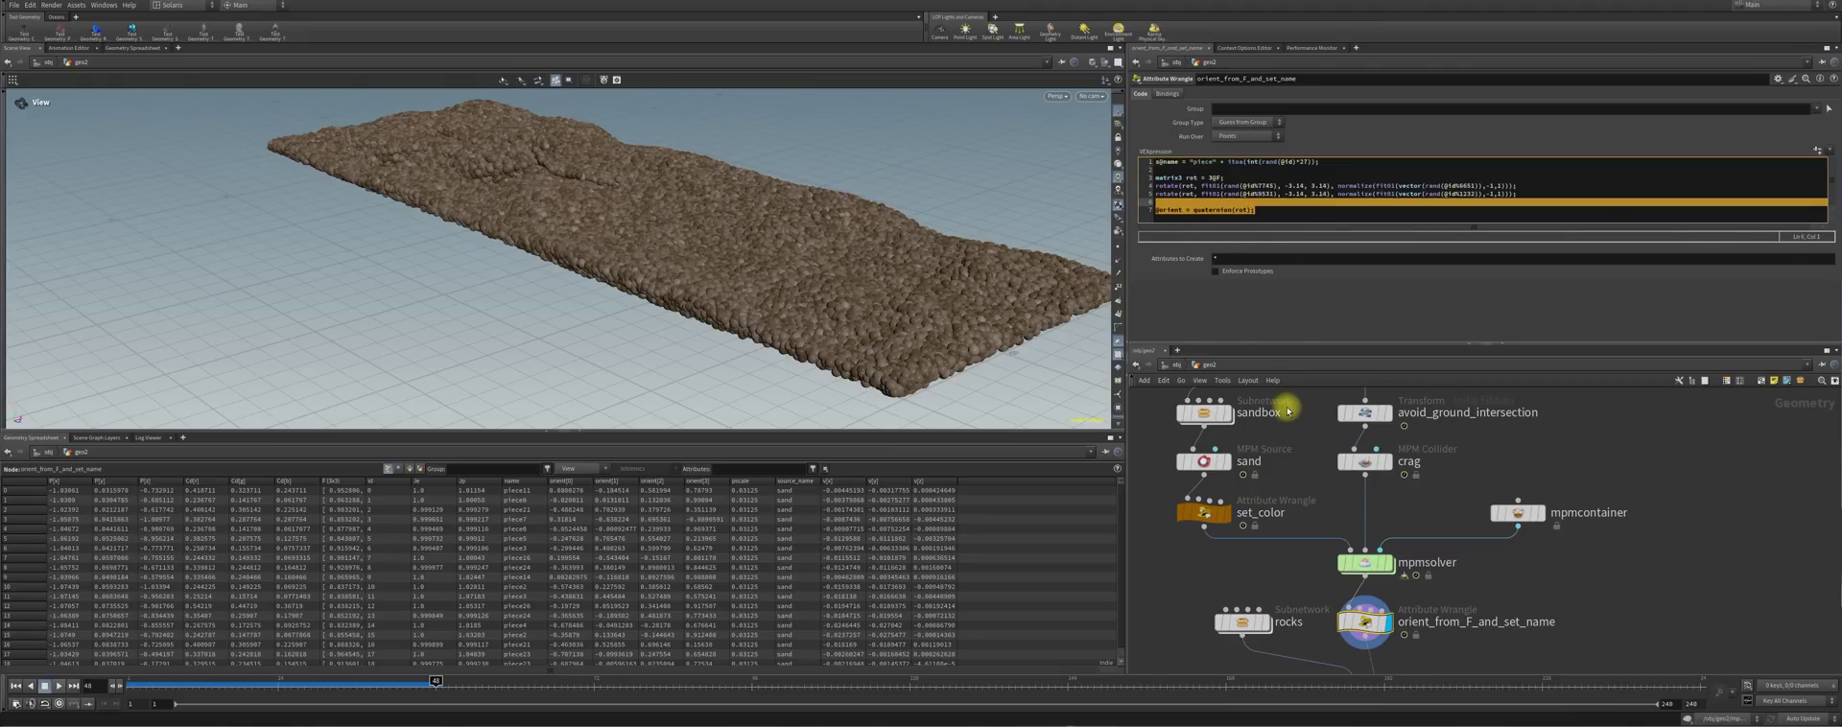
Display the instance_rocks node and examine its Copy to Points settings, including the name piece attribute
middle_drag(1273, 571, 1237, 438)
mouse_move(1221, 490)
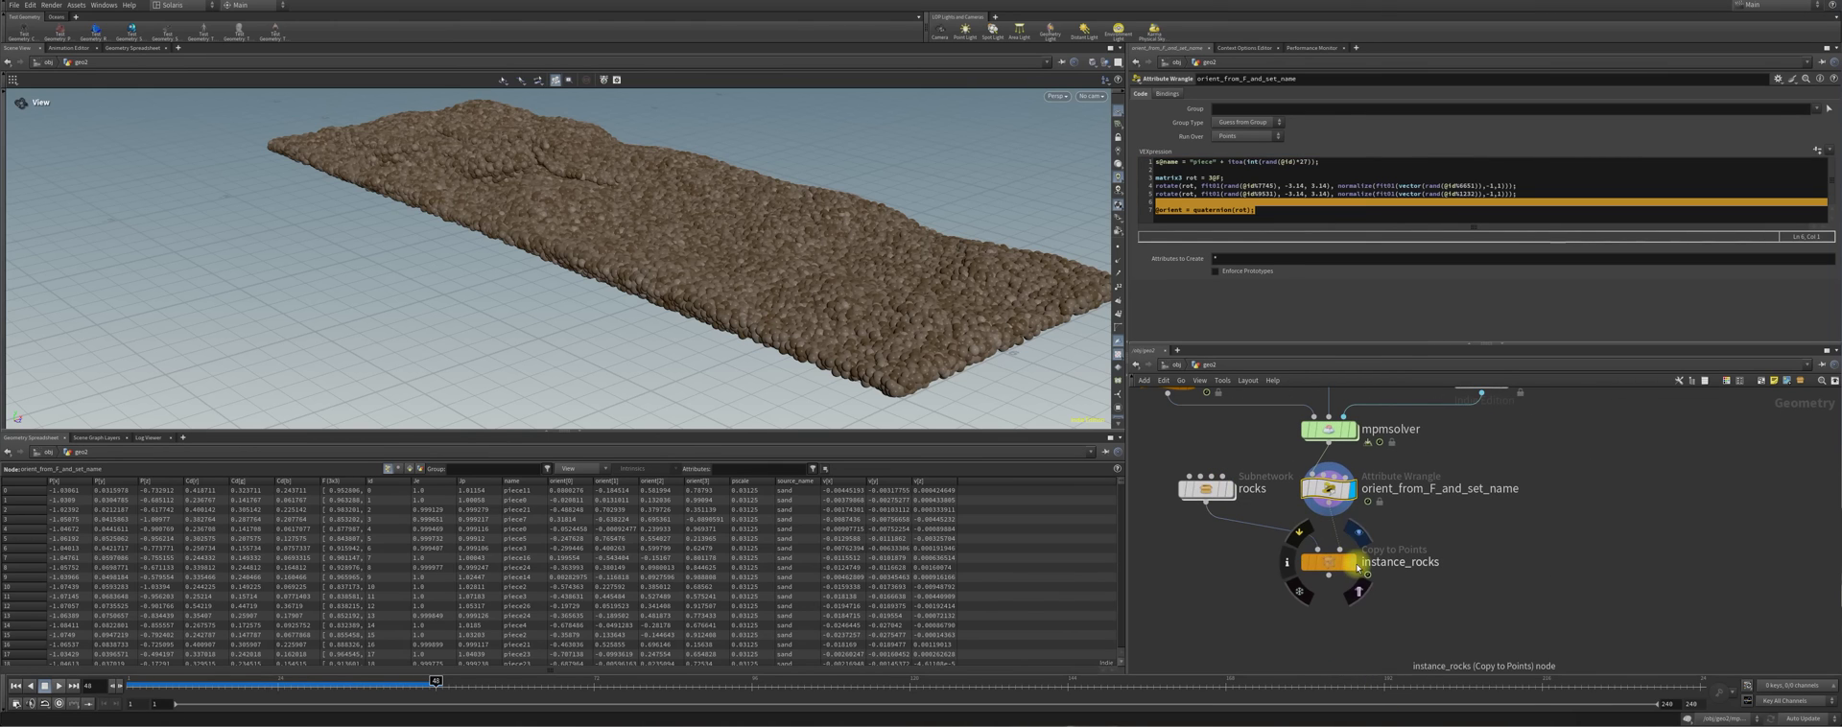
click(1357, 565)
click(1336, 565)
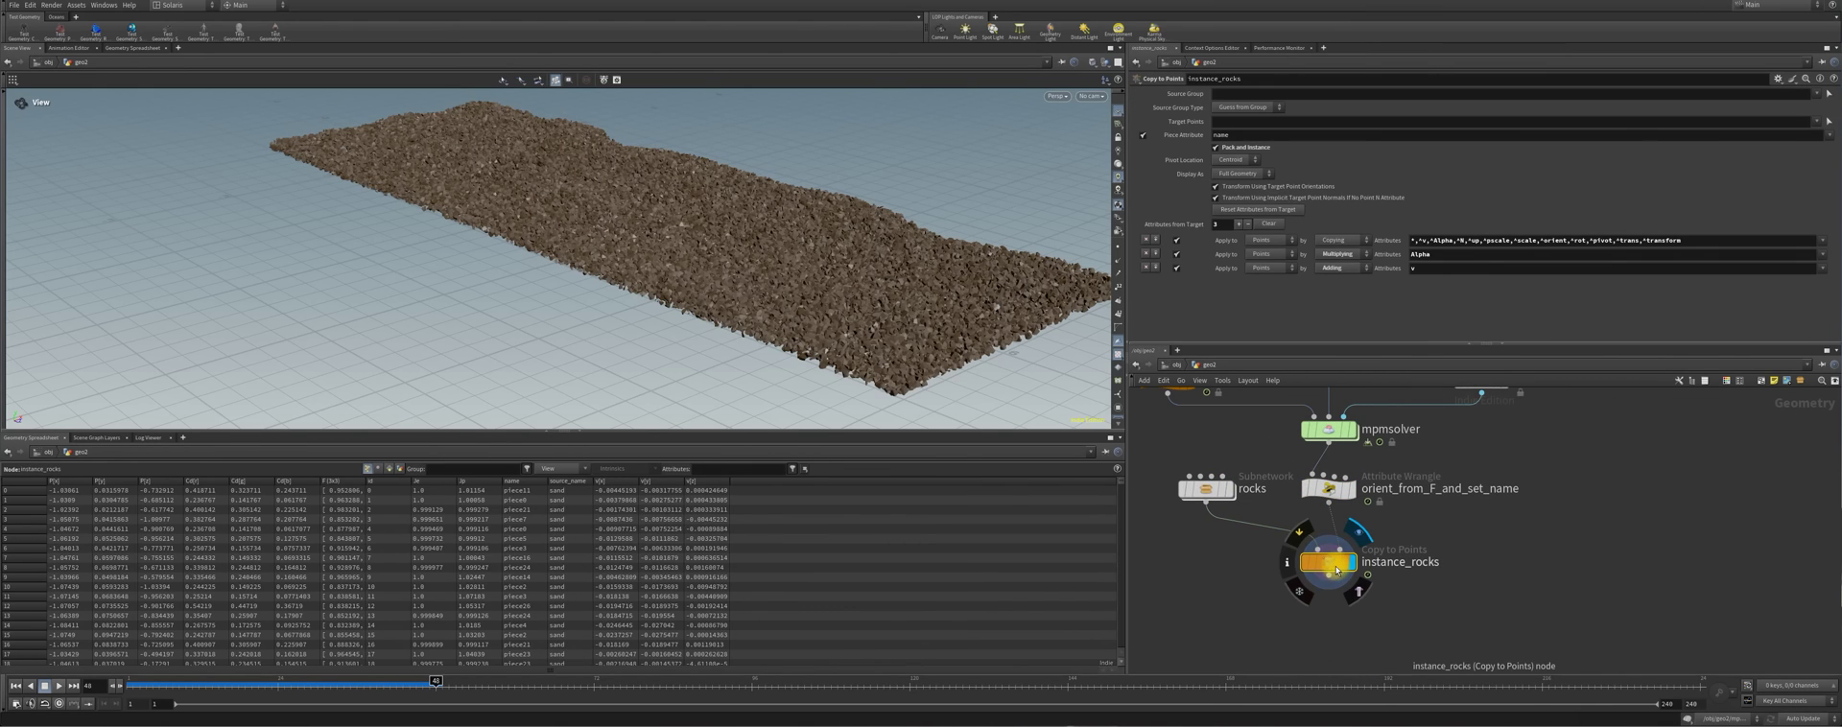
drag(1336, 566, 1335, 571)
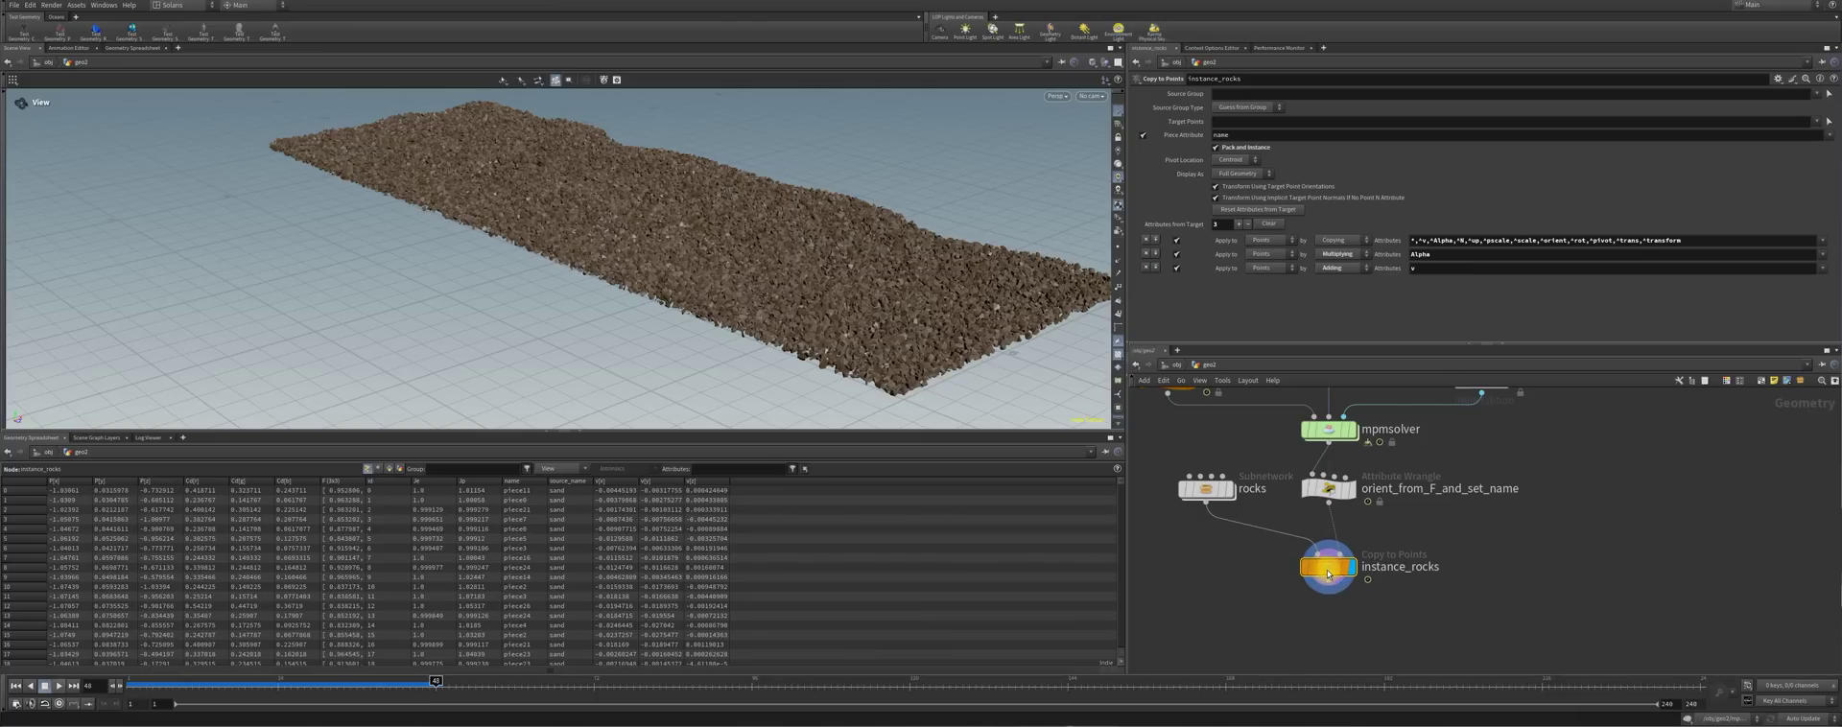
Set the source sphere's uniform scale to 0.2 inside the rocks subnetwork and return to the geo level
click(1212, 493)
double_click(1212, 491)
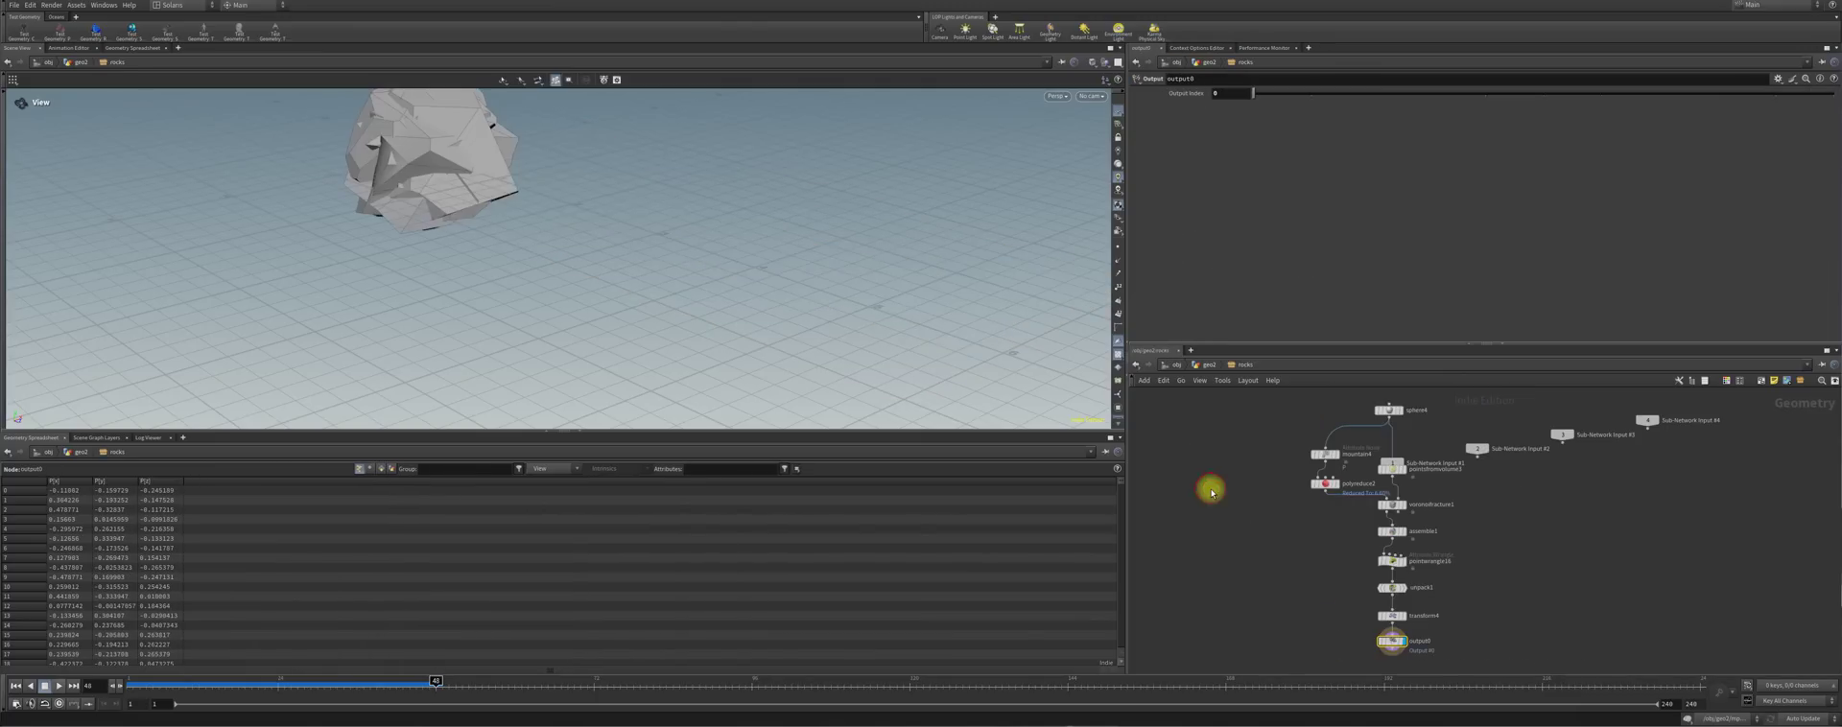
click(1386, 410)
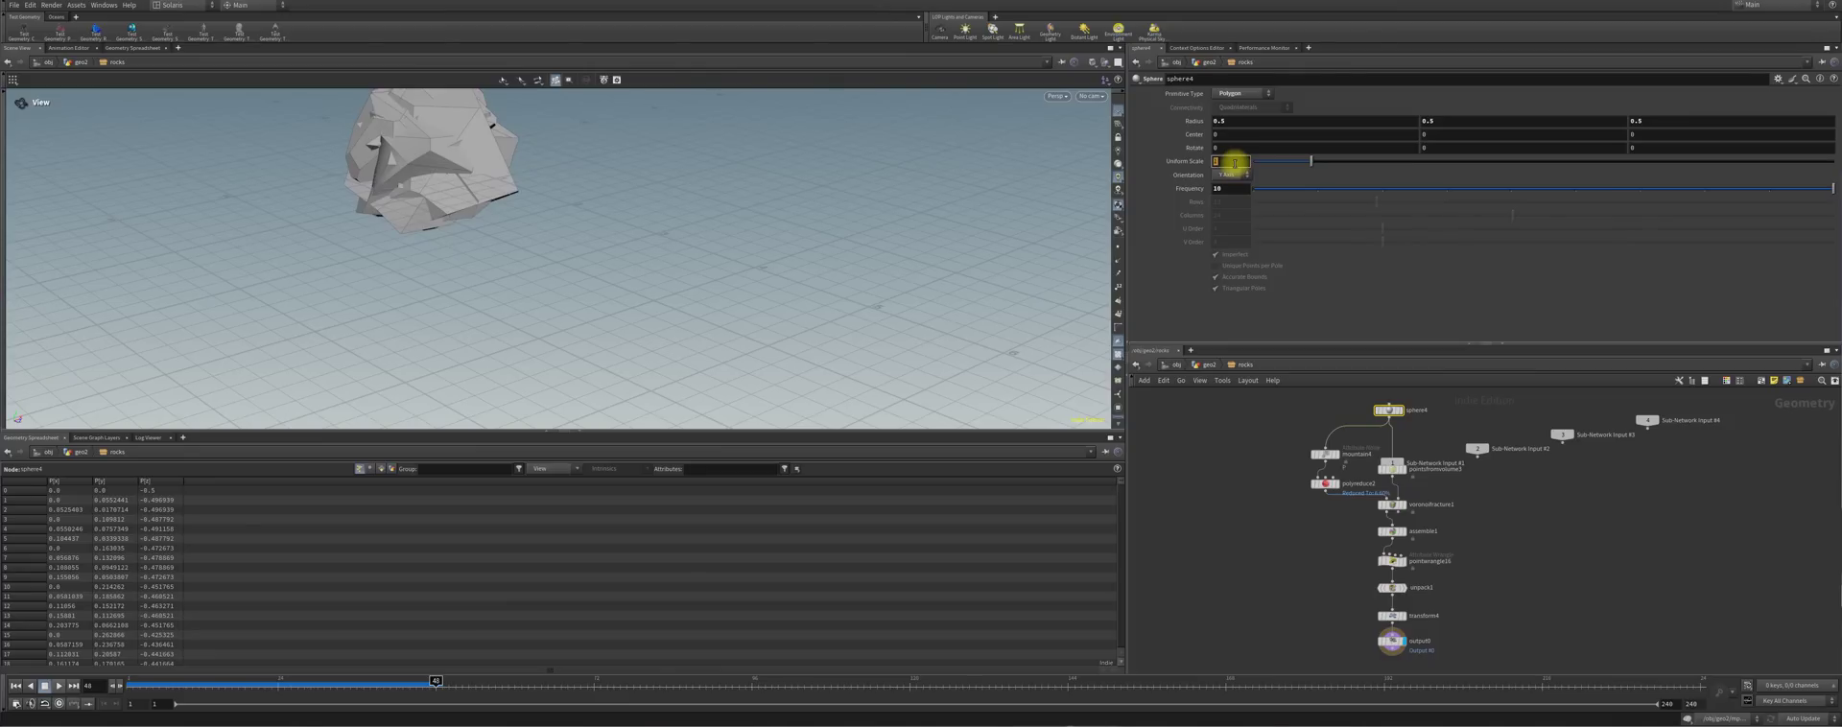
key(Return)
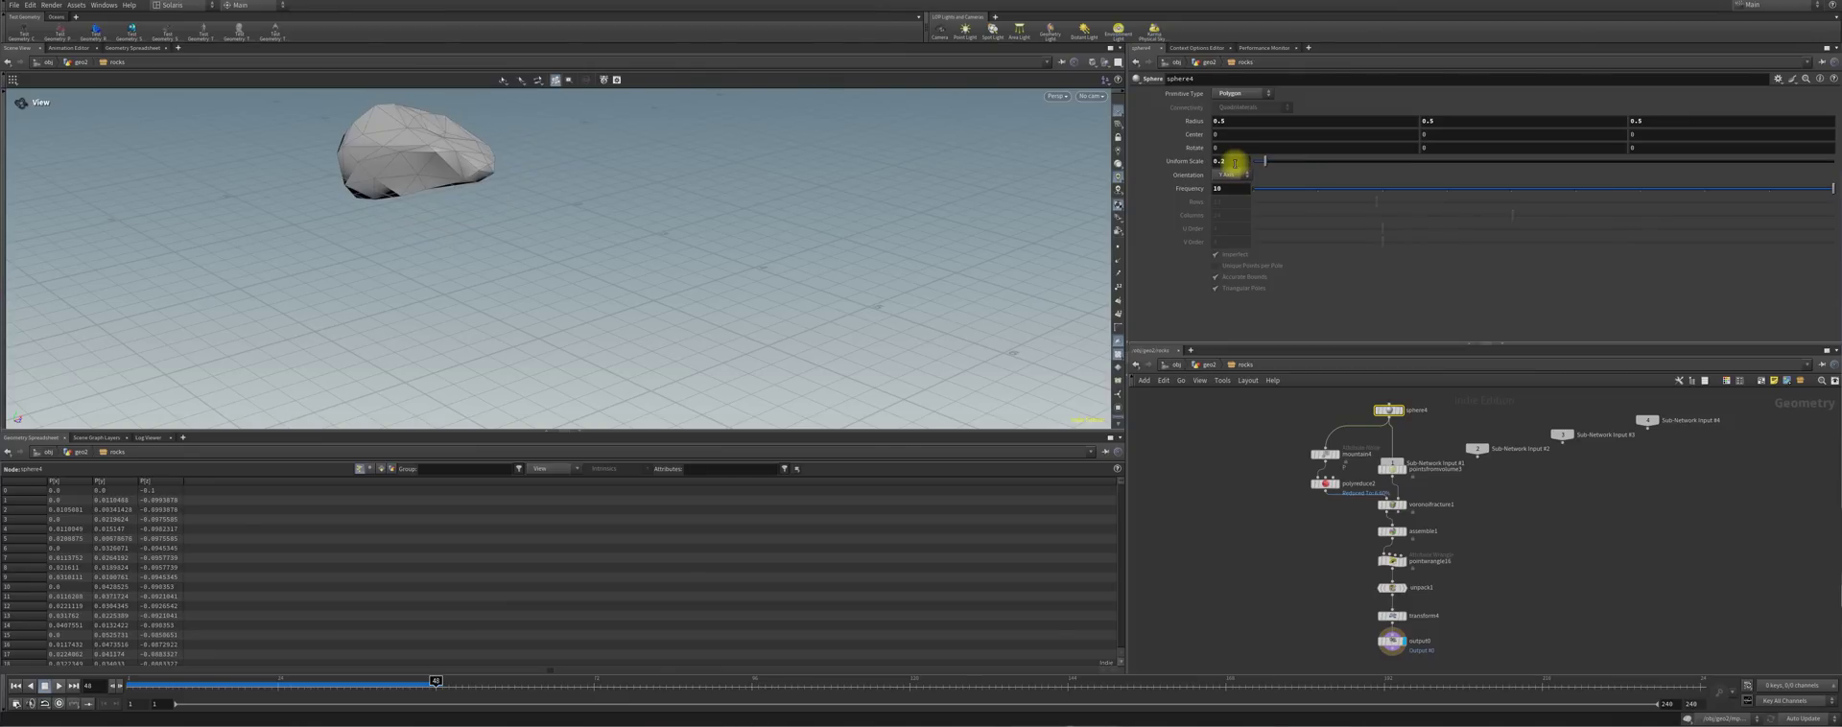
click(1209, 365)
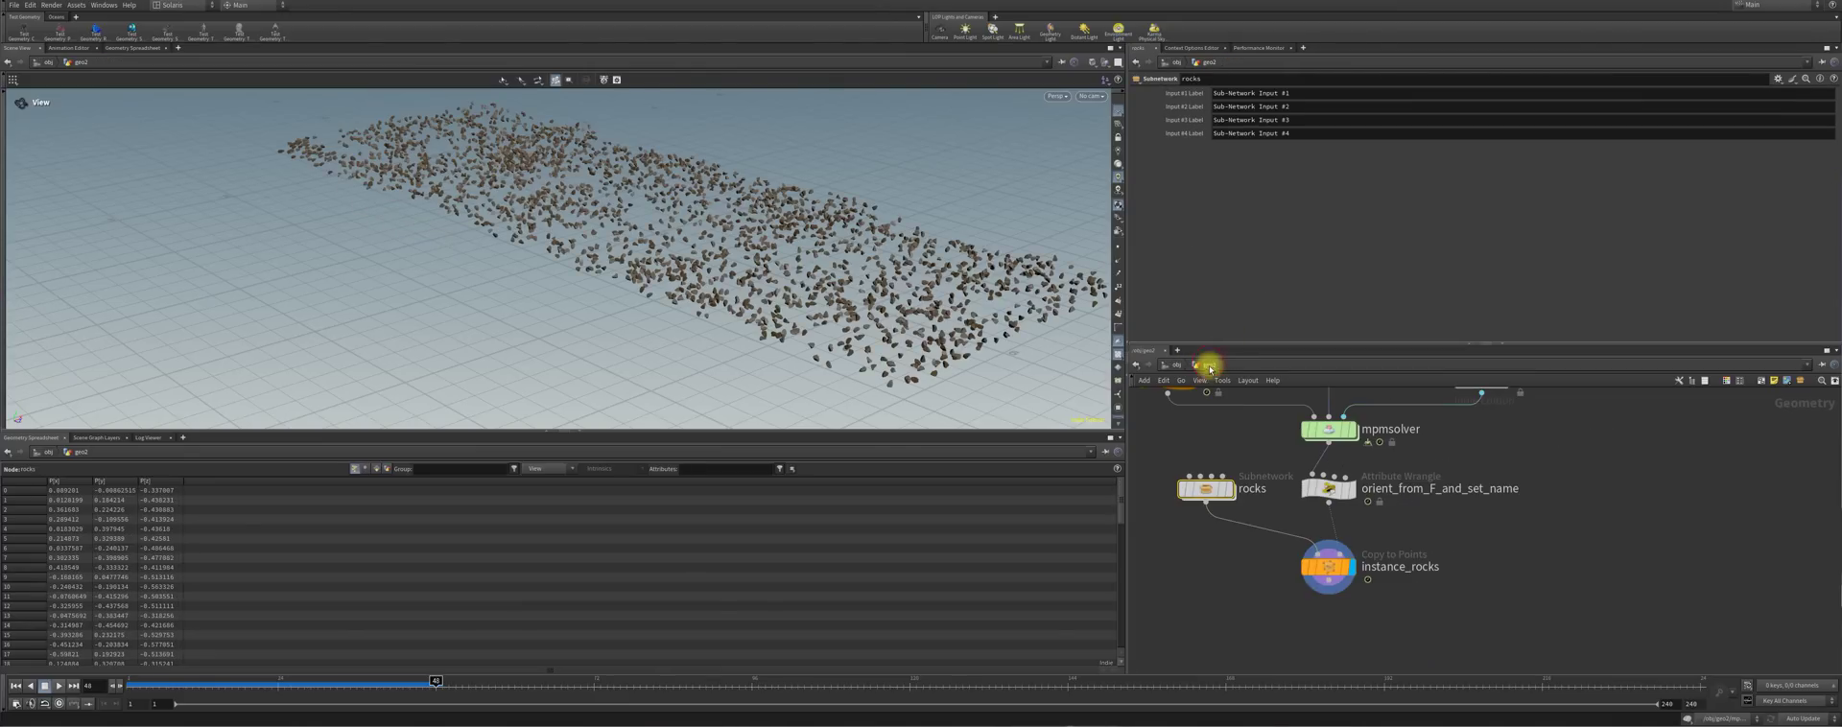
Inspect the resized rock instances up close and compare them with the sand particles and the source rocks
drag(889, 268, 783, 280)
mouse_move(1336, 544)
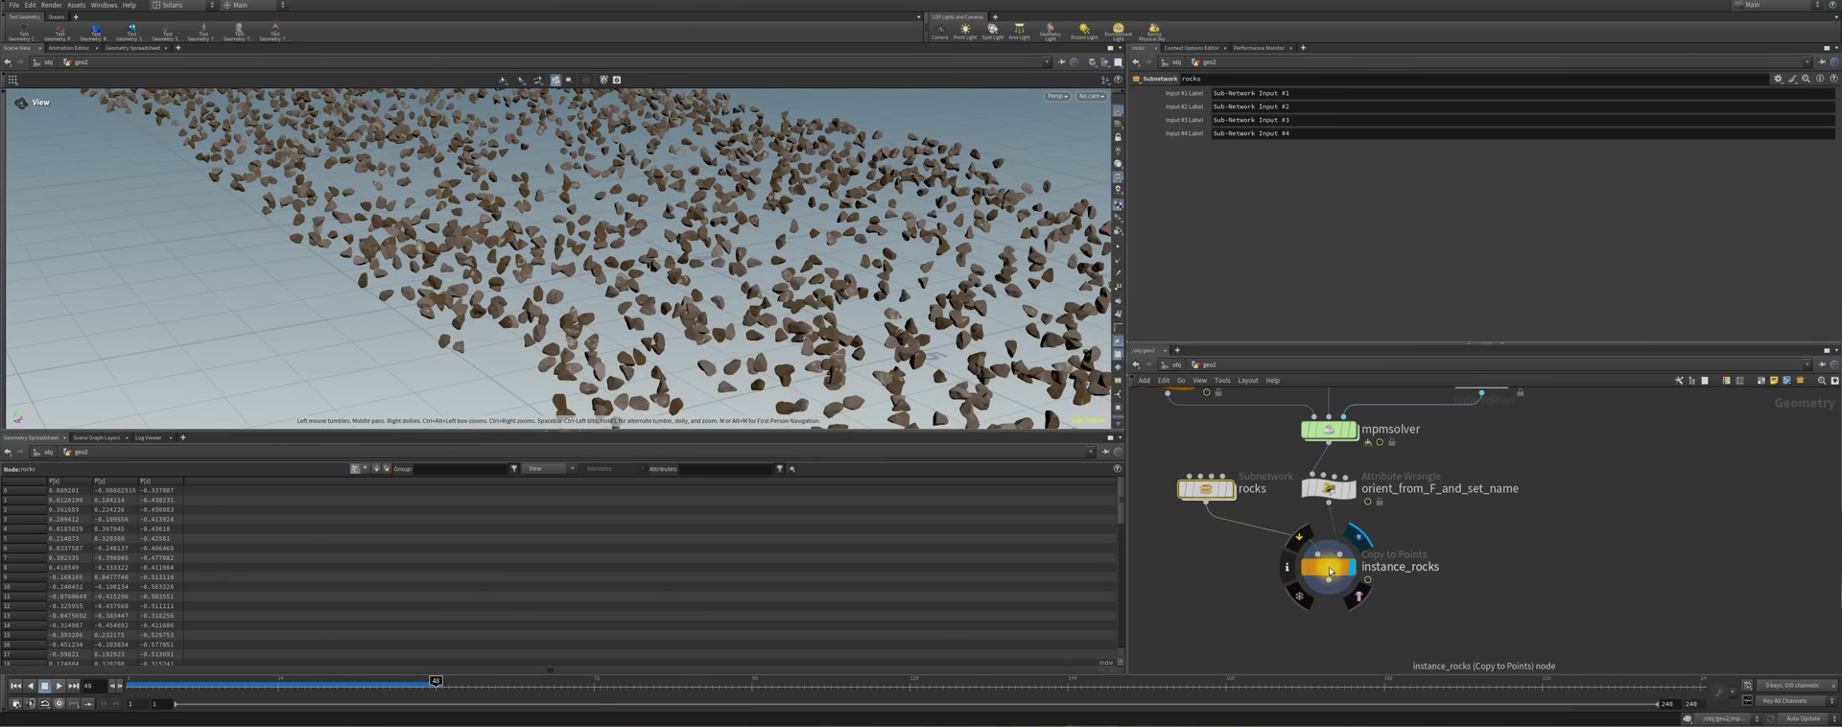
click(1356, 428)
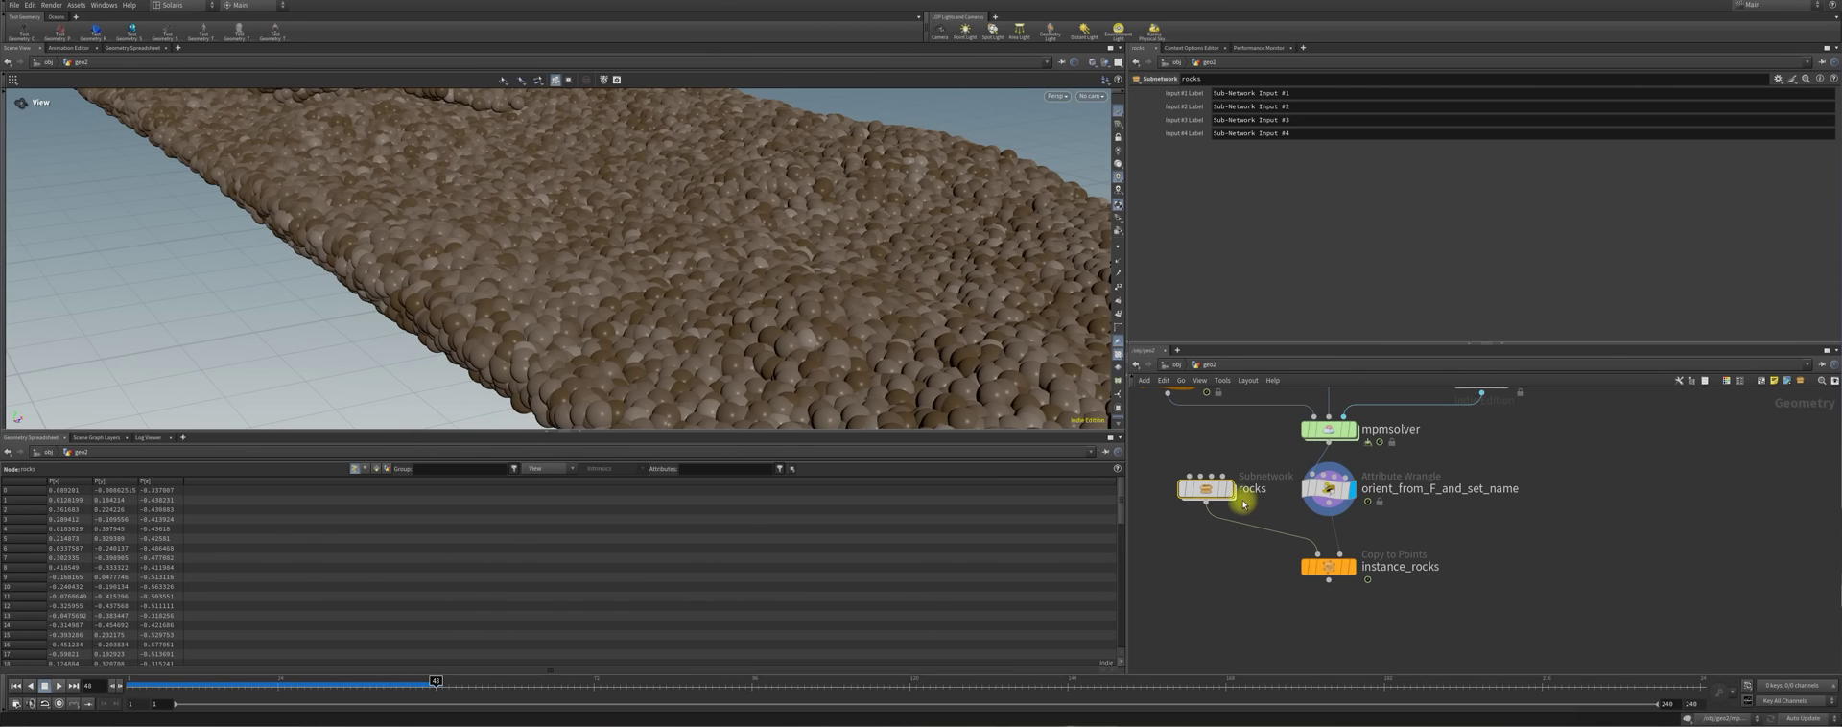
click(1231, 490)
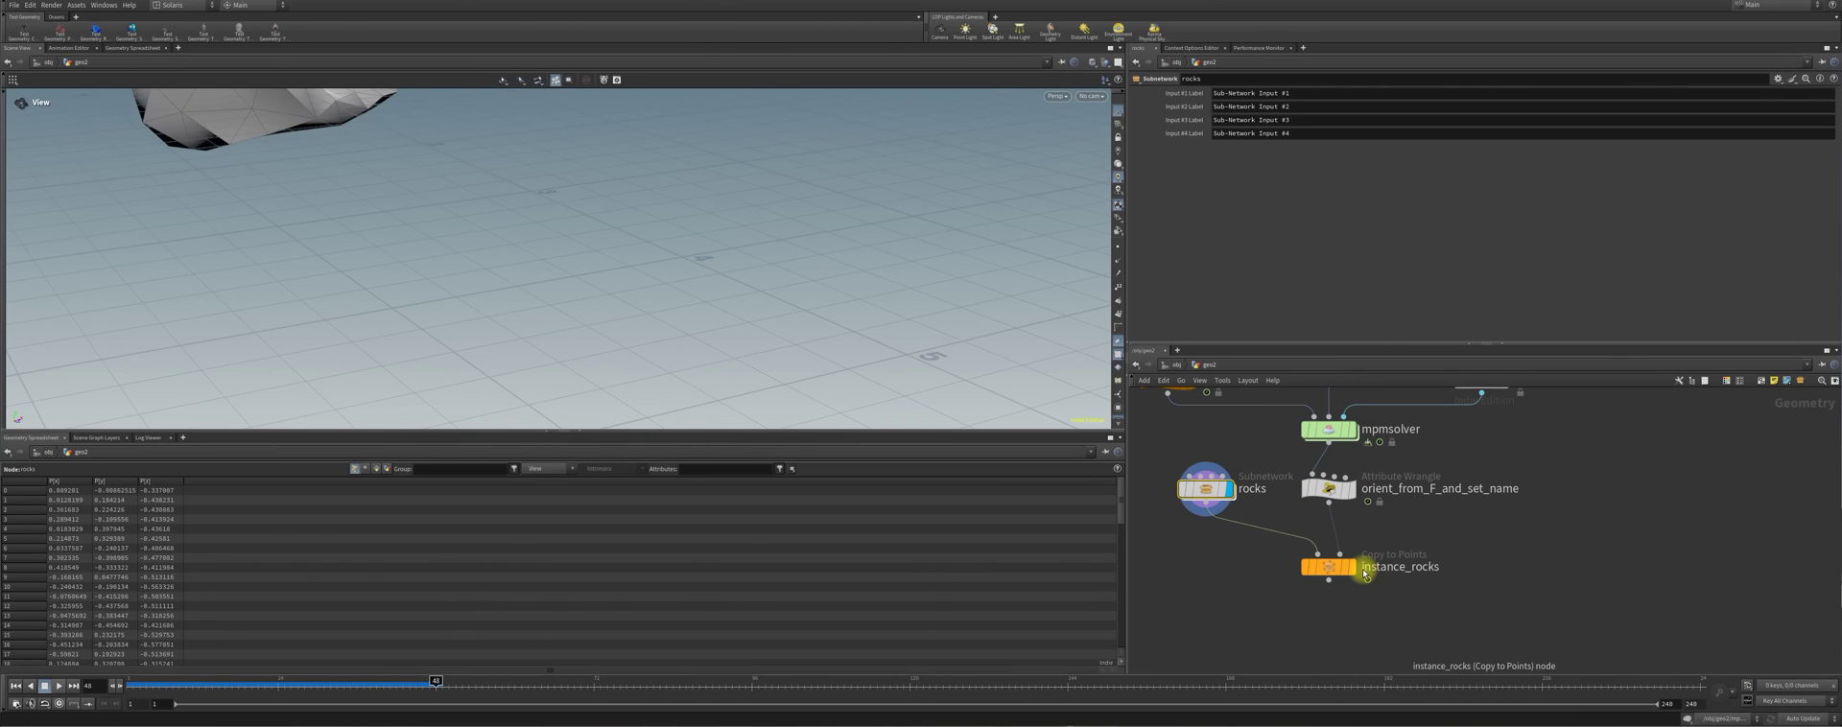
click(1363, 572)
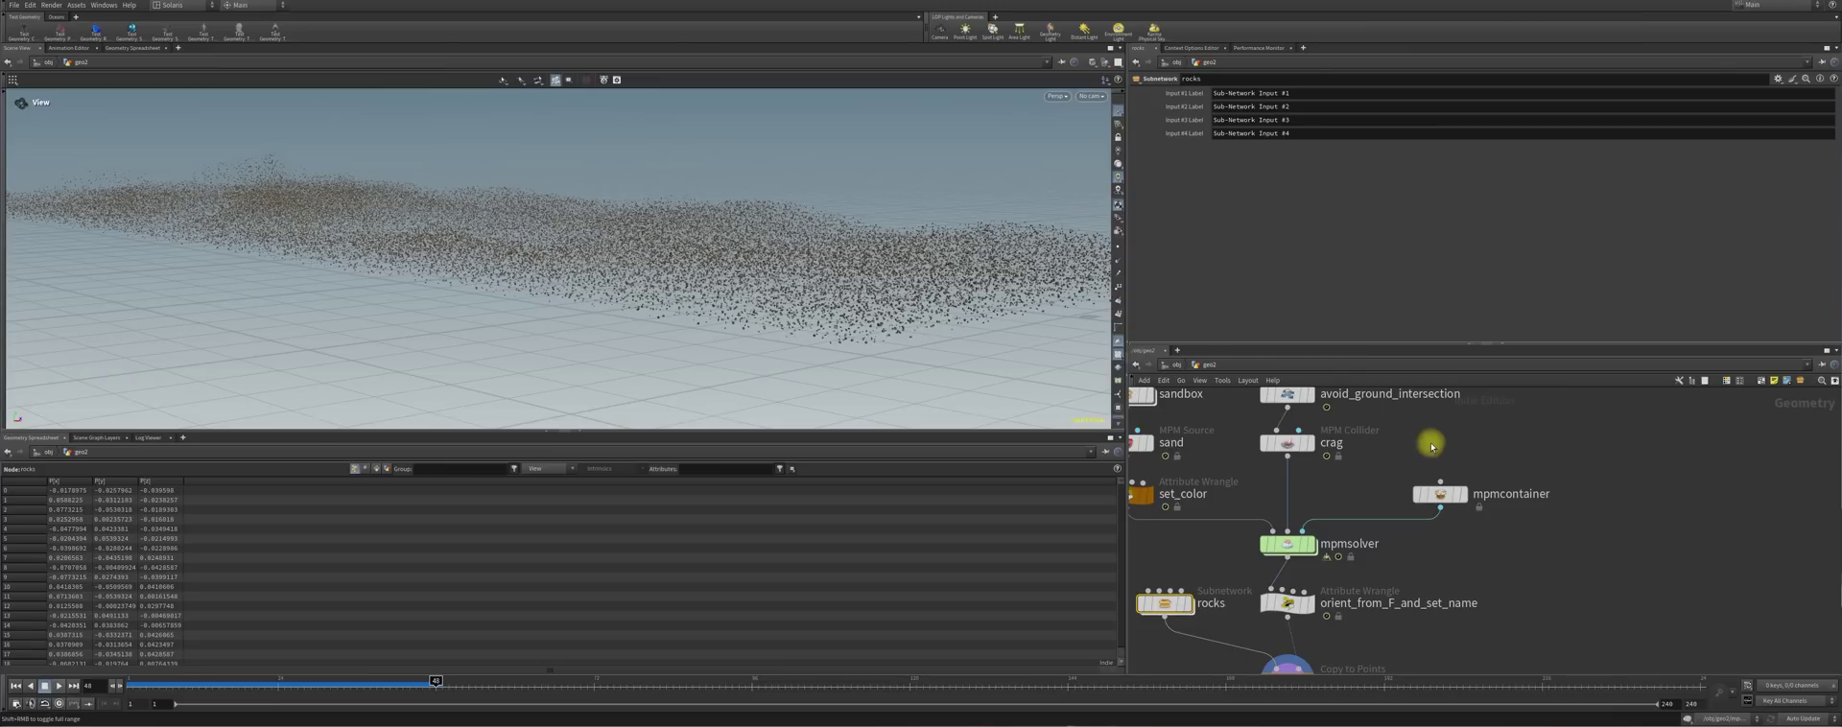
Set the mpmcontainer's particle separation to 0.01 and reset the simulation to the first frame
click(1439, 494)
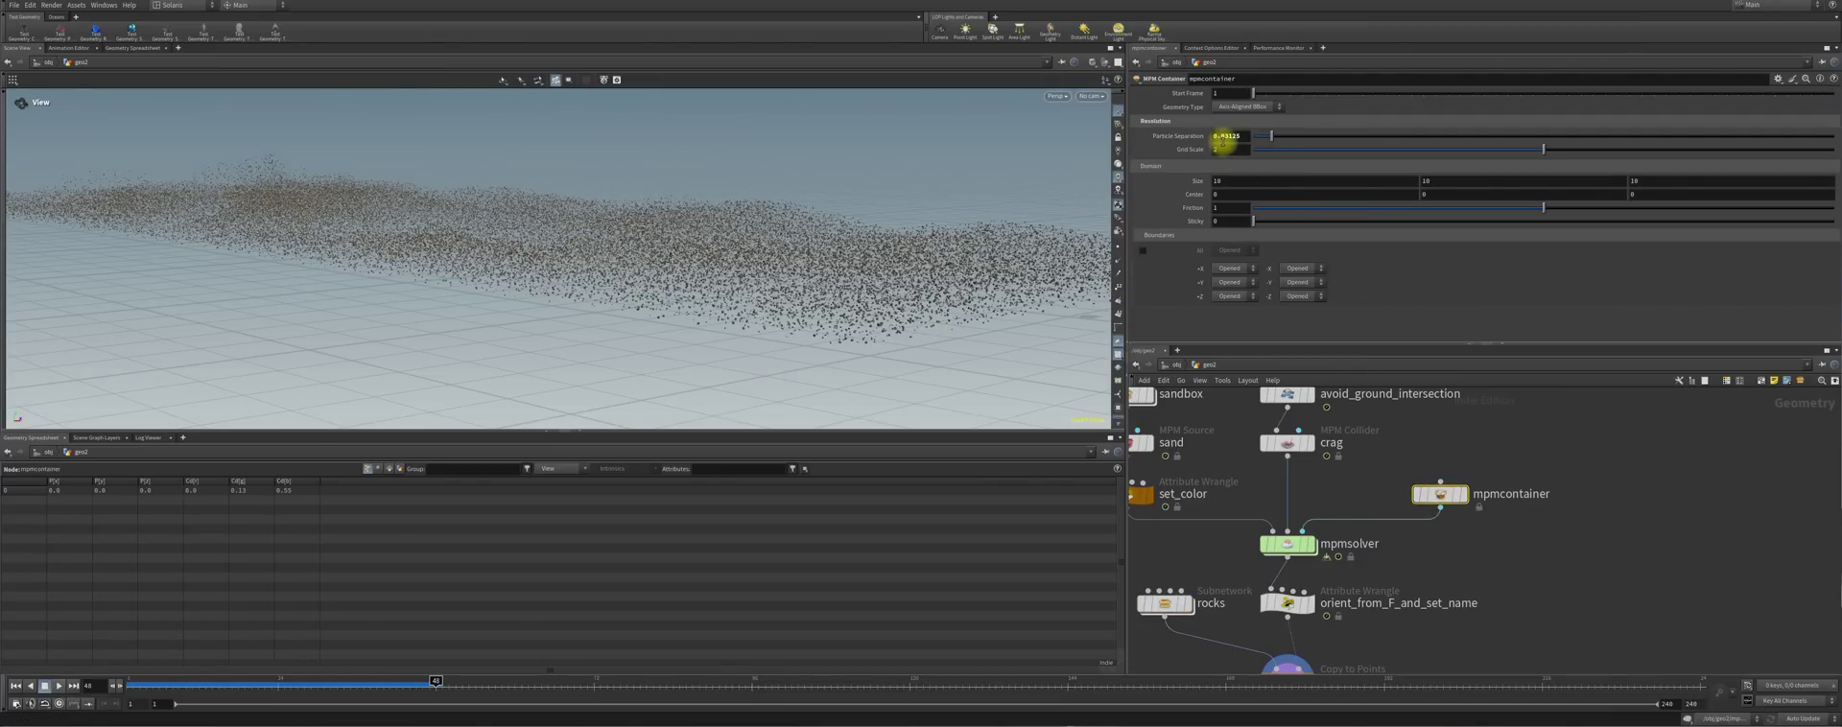
drag(1225, 138, 1274, 144)
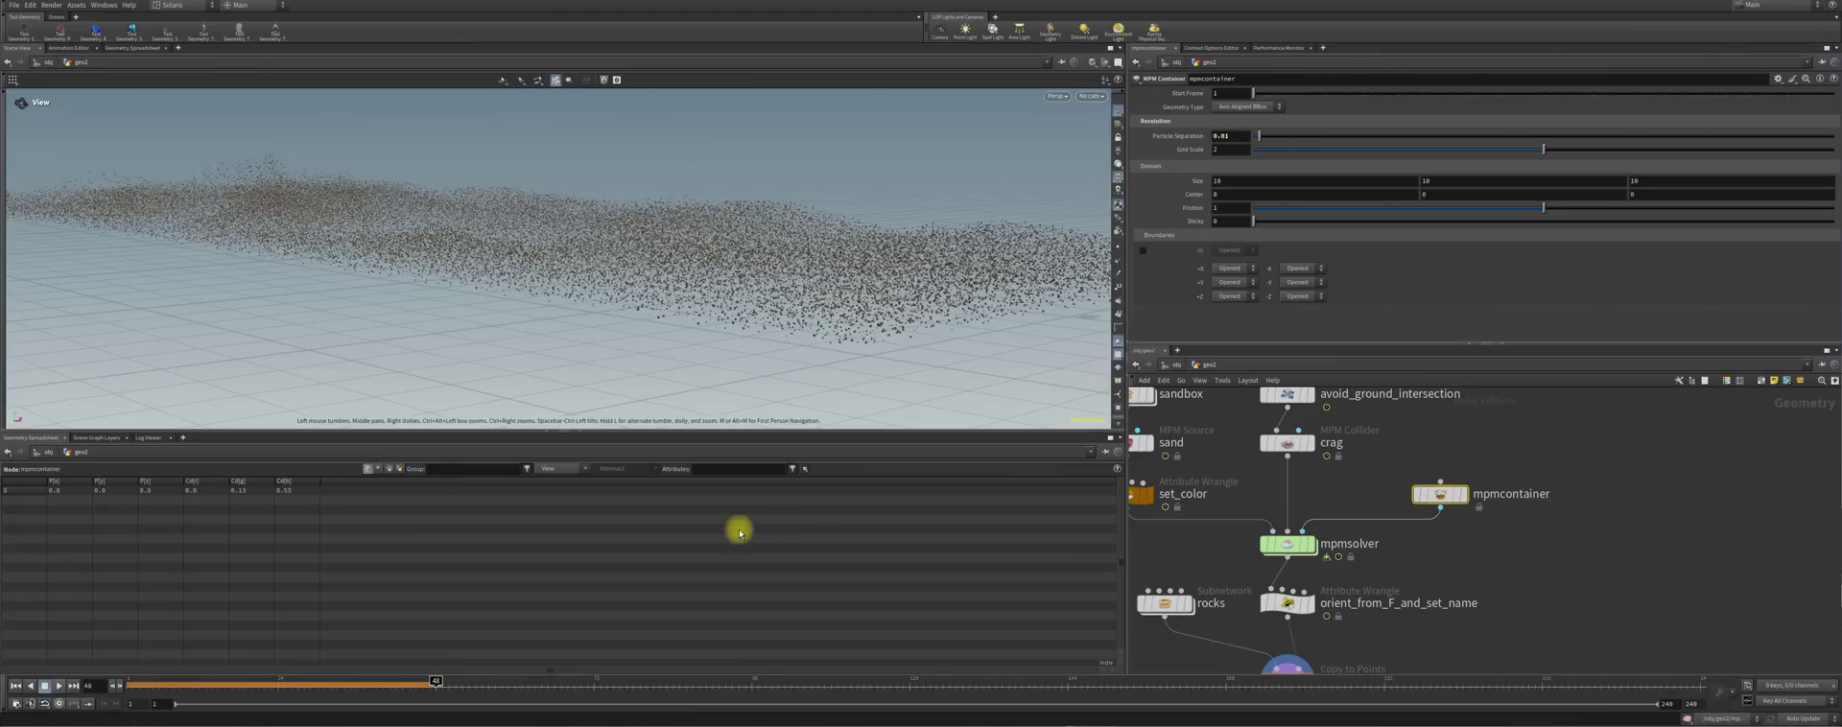
click(18, 687)
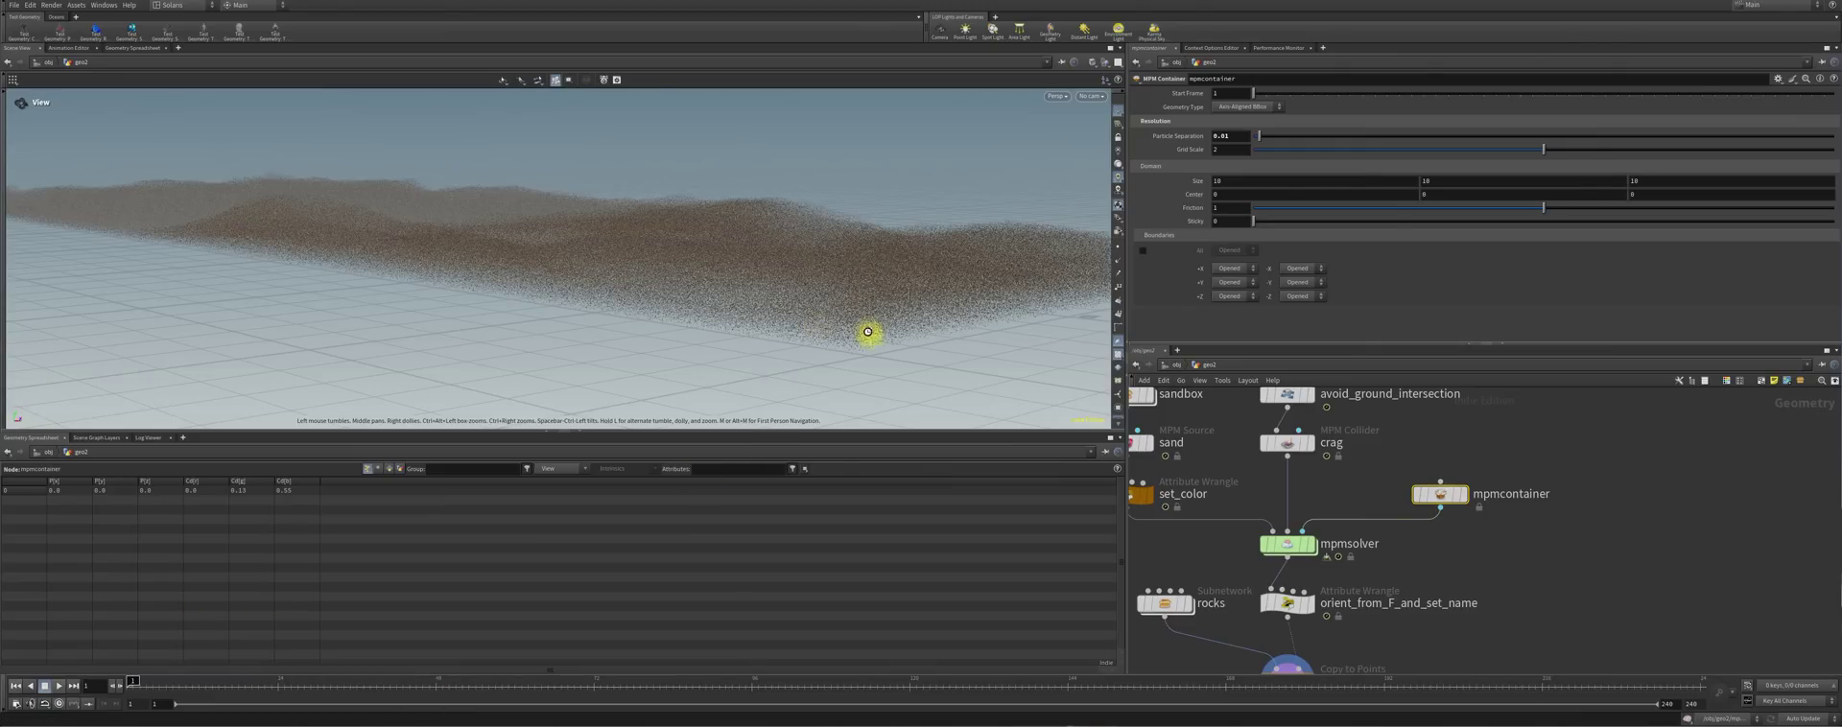
Adjust the uniform scale of the last Transform node inside the rocks subnetwork and return to the geo2 level
scroll(869, 339, up, 5)
drag(849, 303, 916, 314)
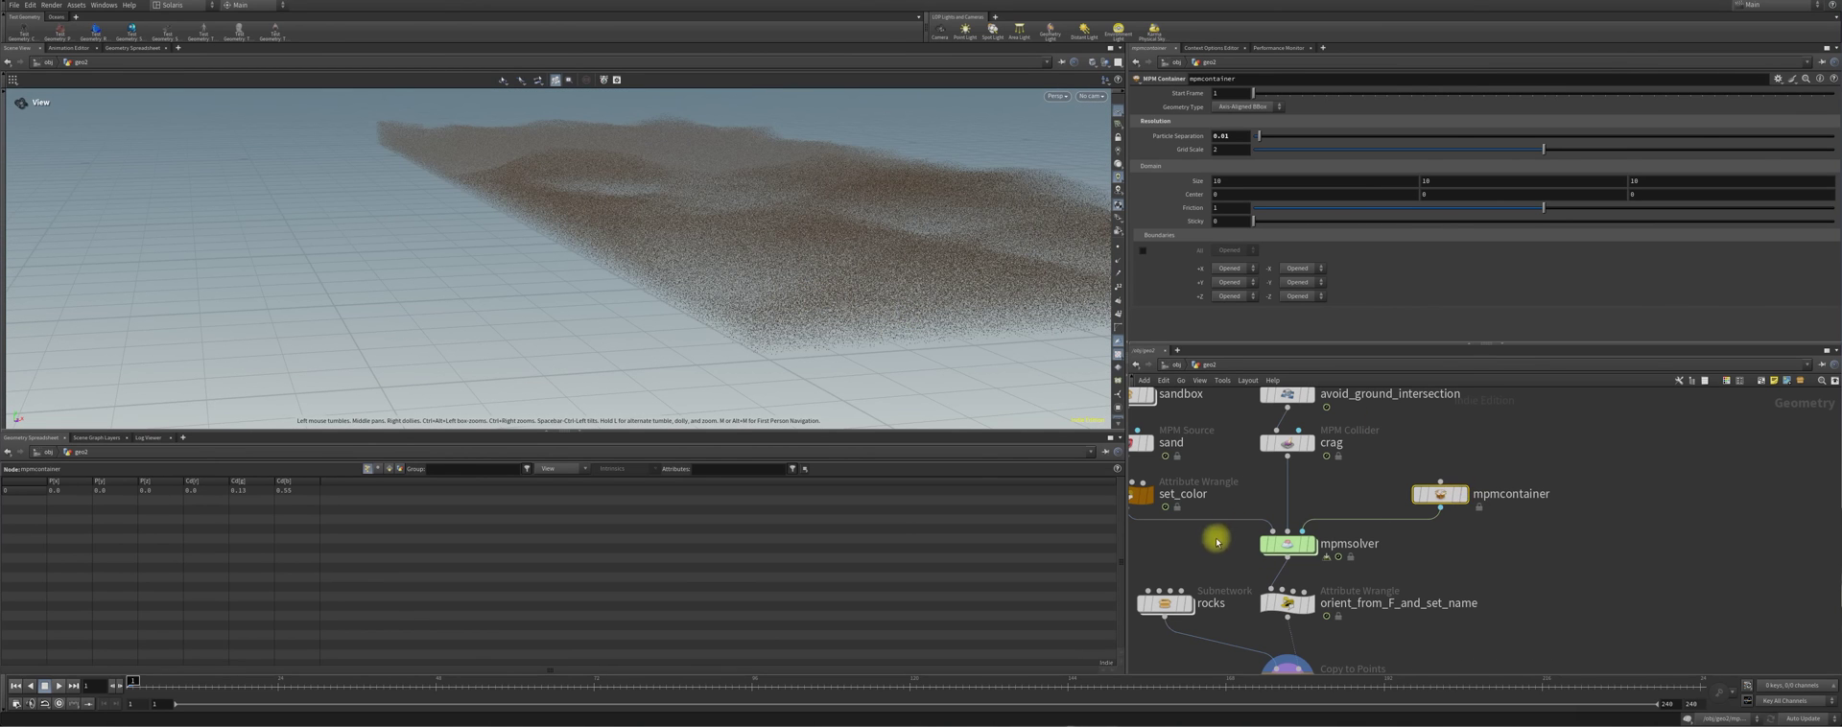
scroll(1209, 535, up, 1)
middle_drag(1209, 535, 1441, 463)
click(1389, 525)
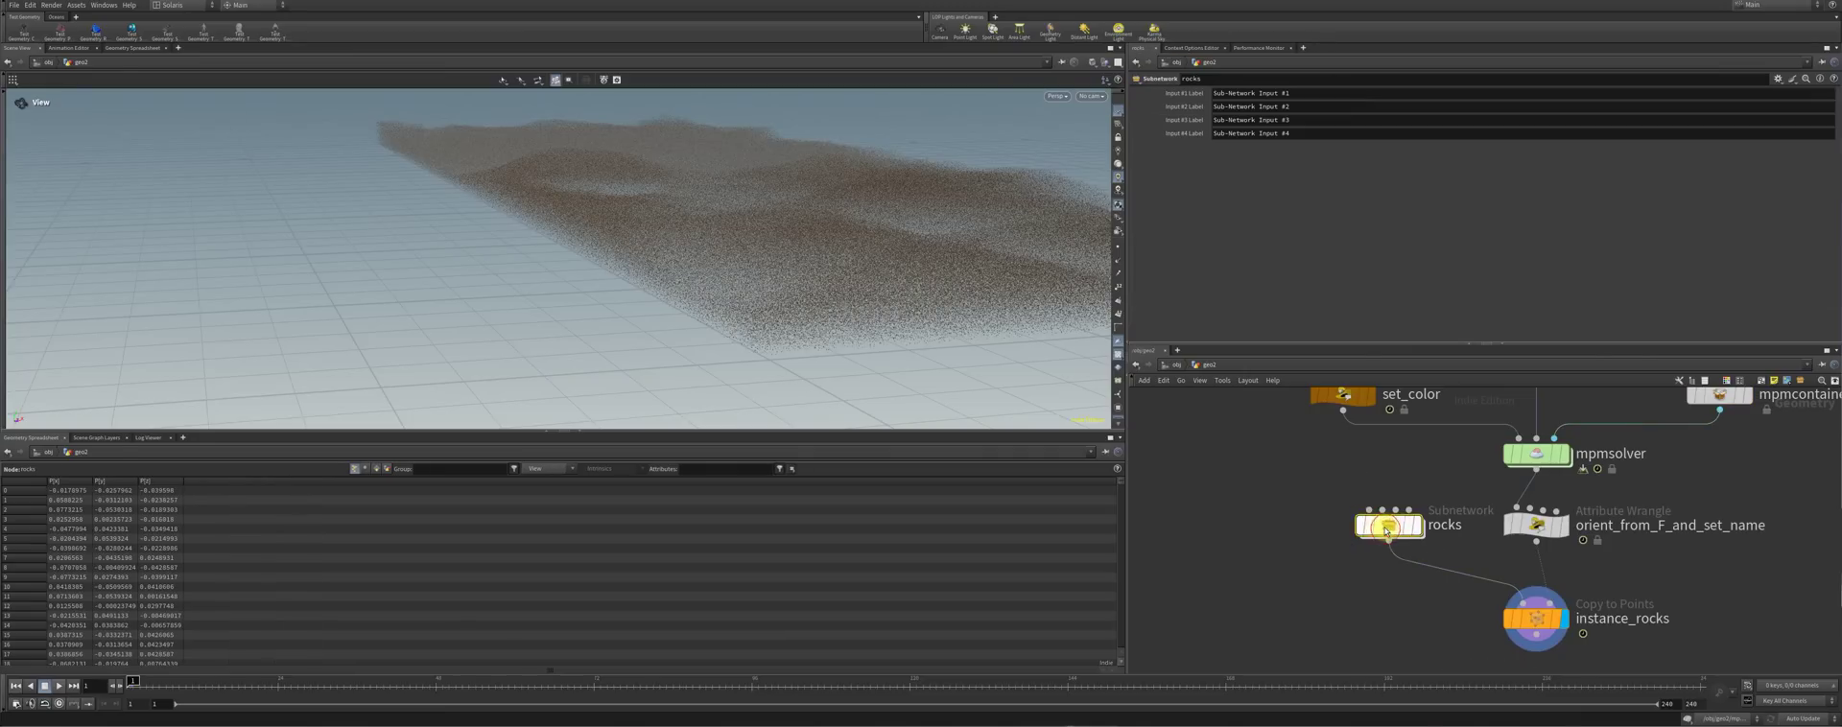
double_click(1389, 525)
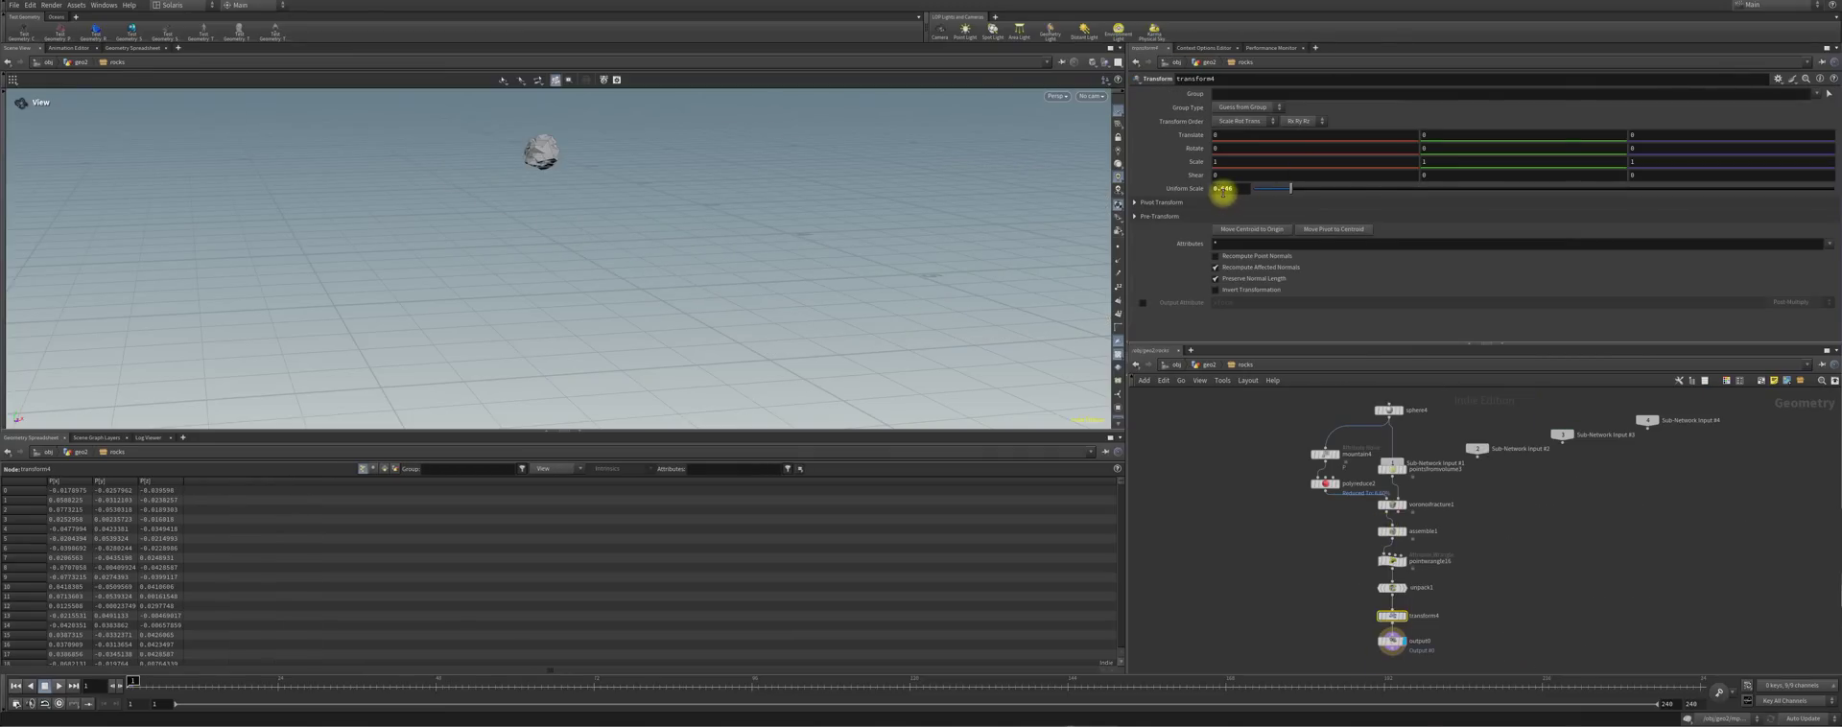
double_click(1223, 189)
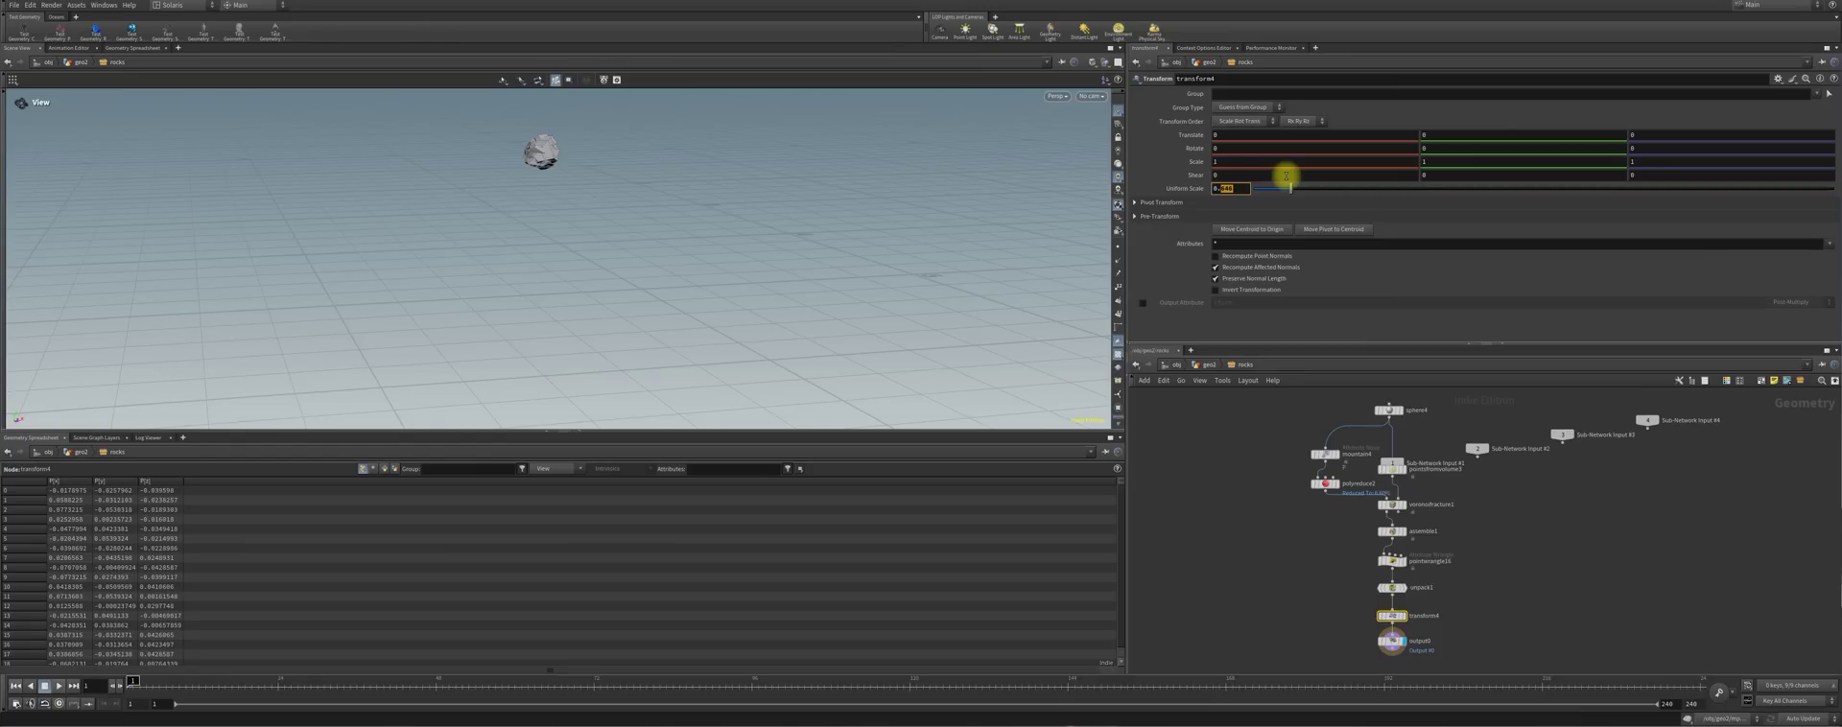
text(85)
key(Return)
click(1207, 366)
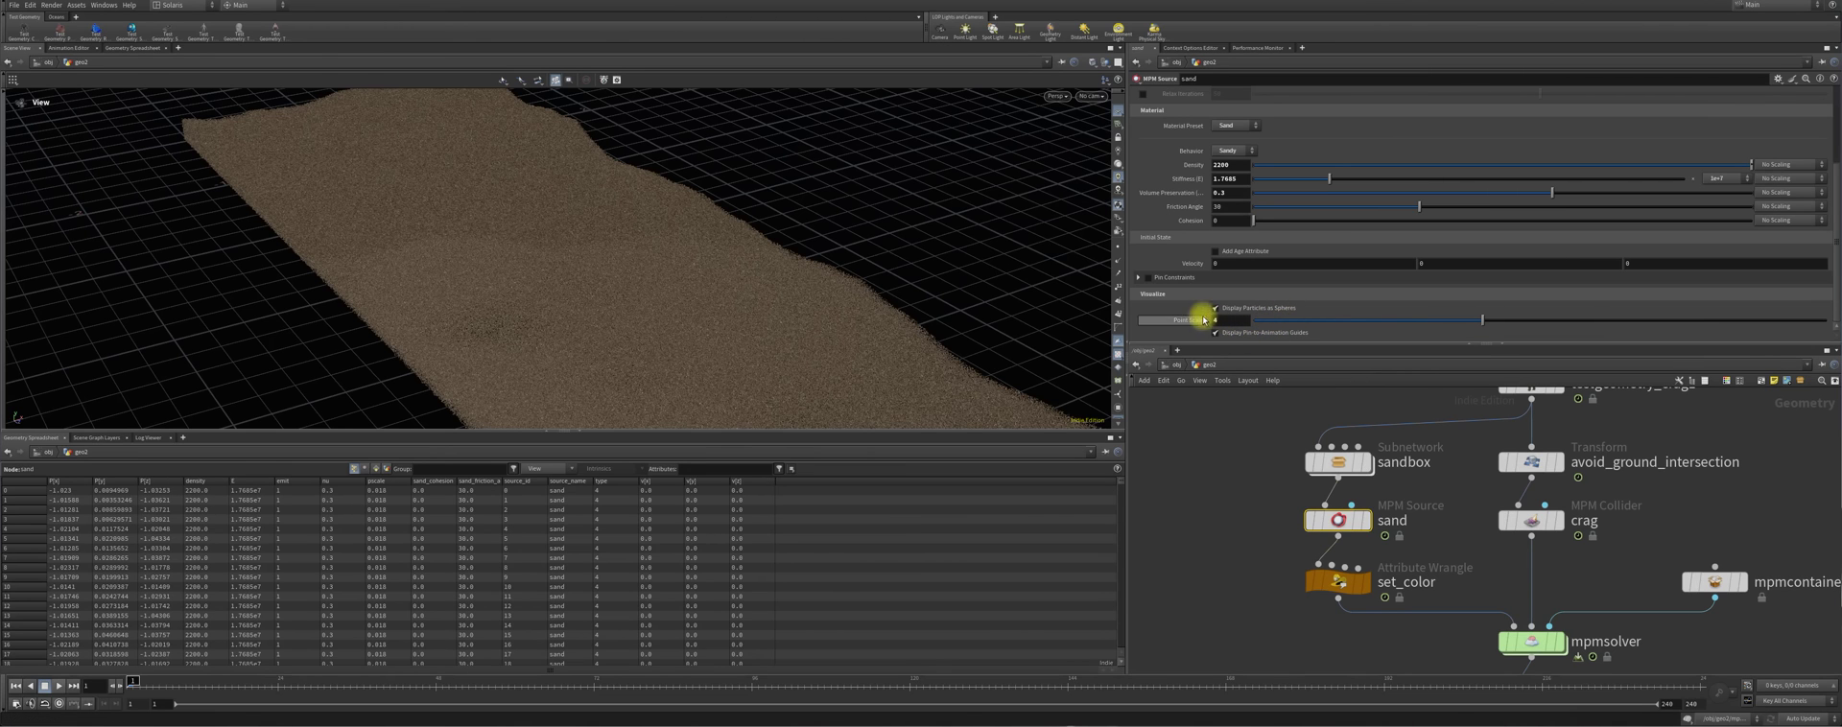
Inspect the sand source's particles up close, and display and select the crag MPM Collider node
drag(765, 329, 819, 239)
drag(832, 335, 852, 292)
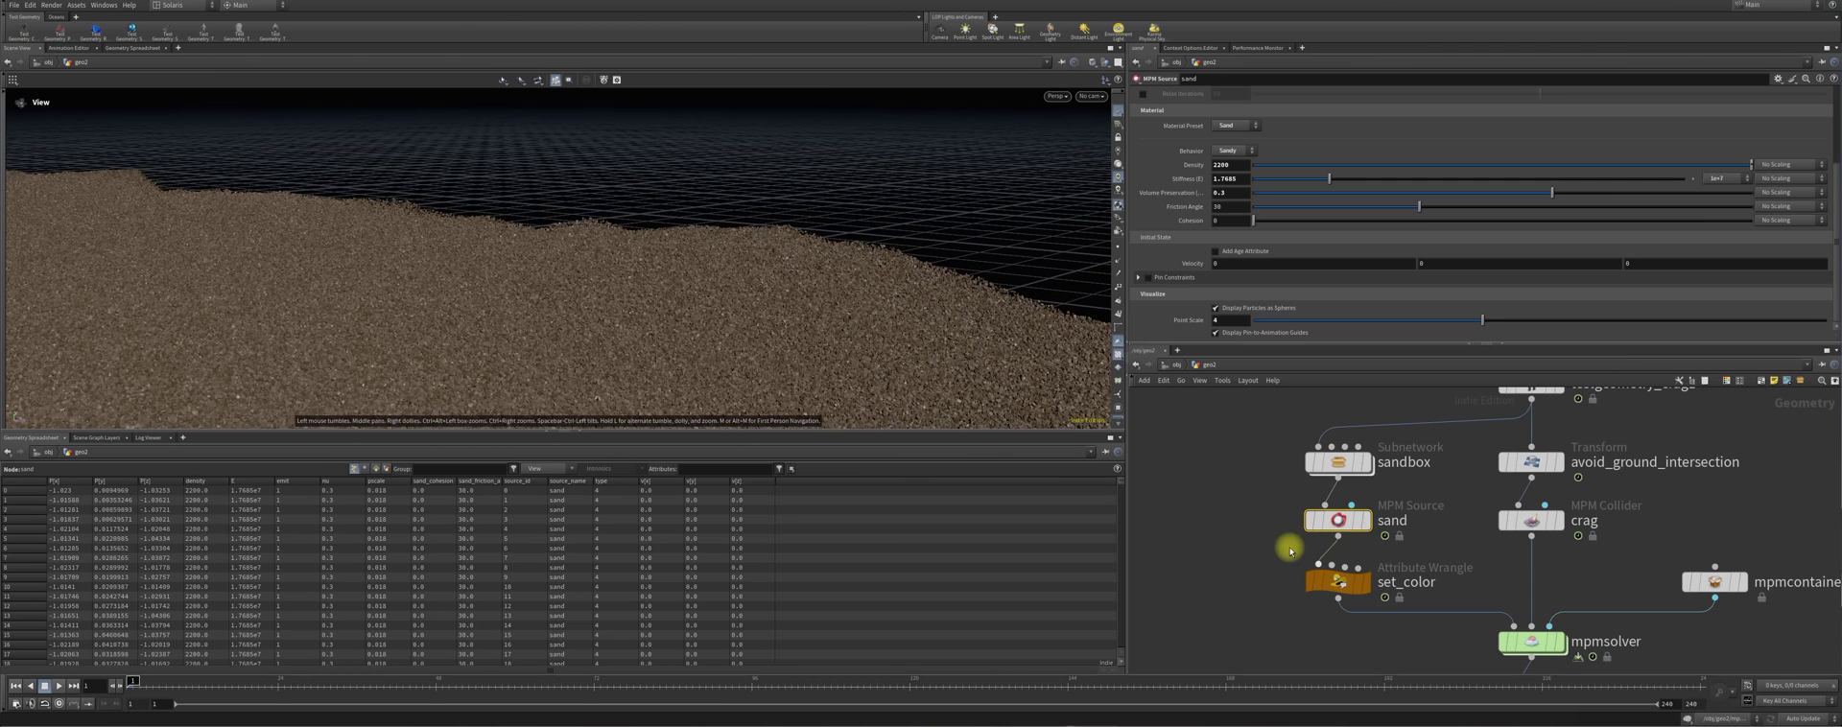
mouse_move(1341, 592)
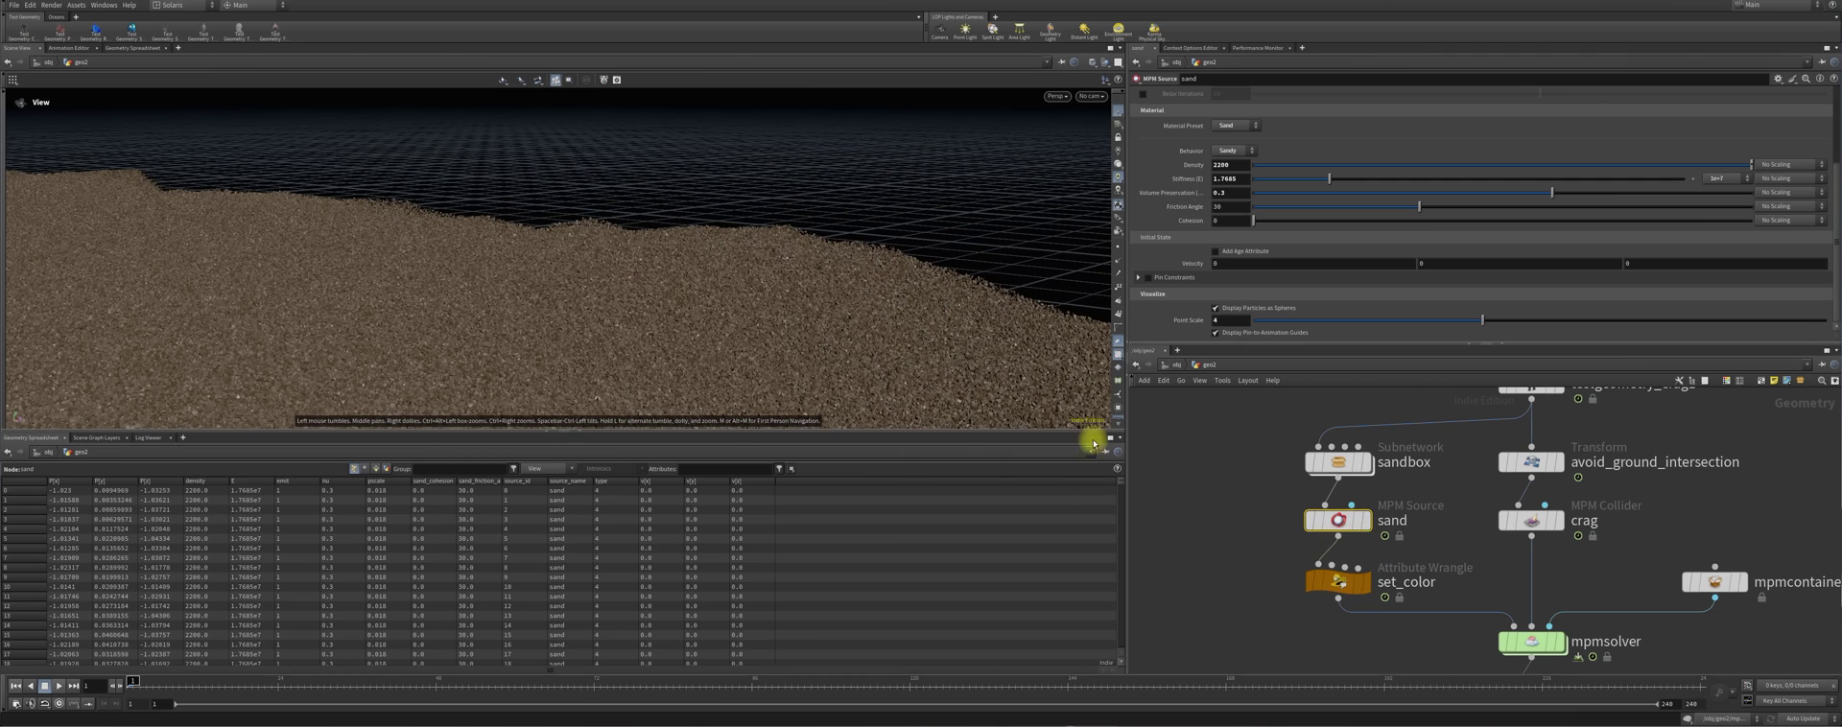
scroll(1506, 571, down, 4)
scroll(1545, 457, down, 2)
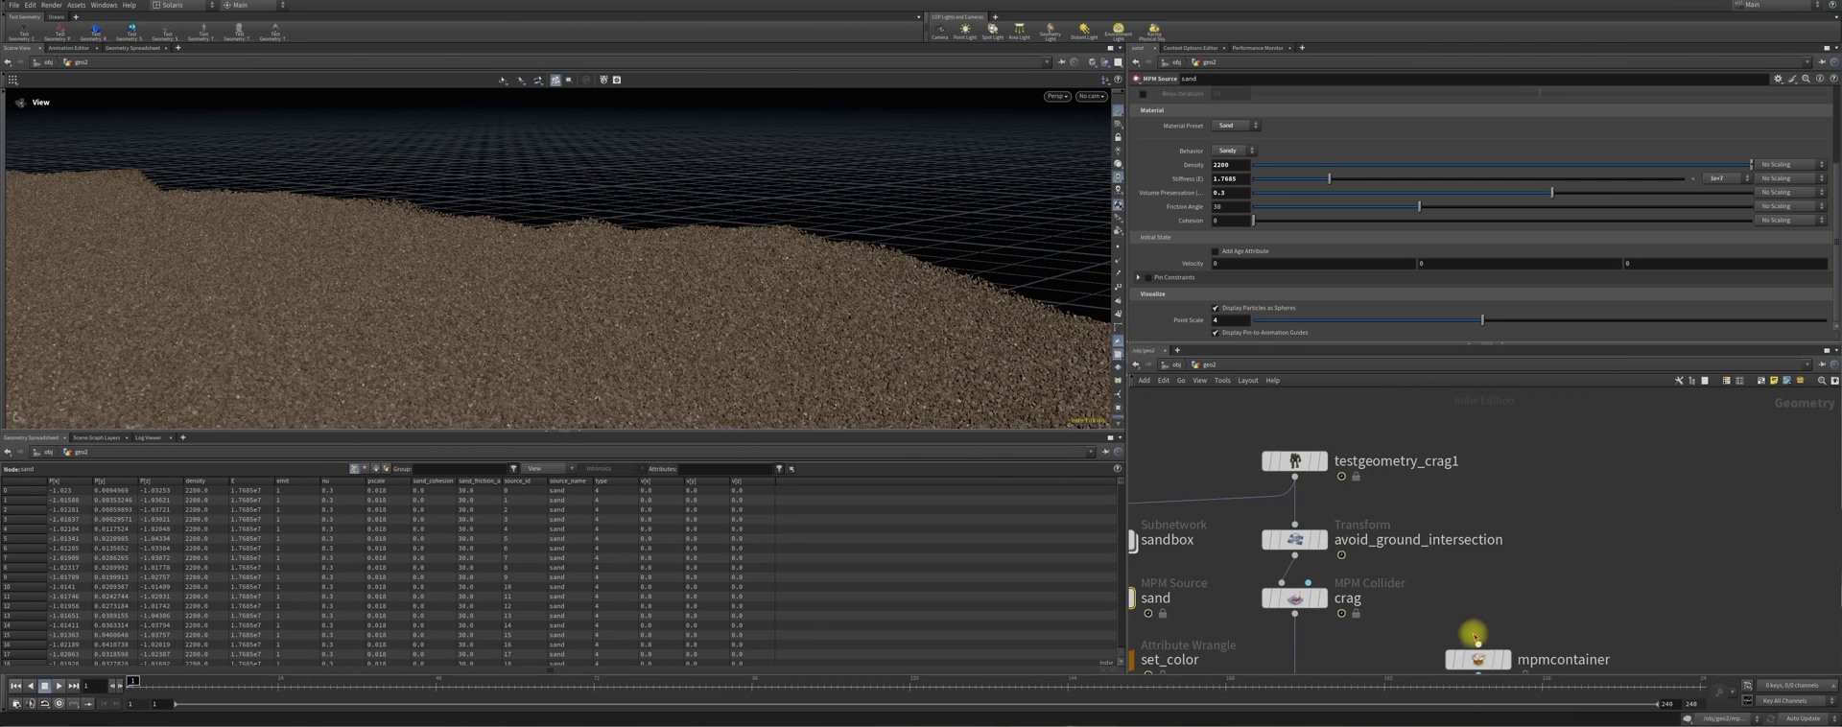
scroll(1328, 428, up, 2)
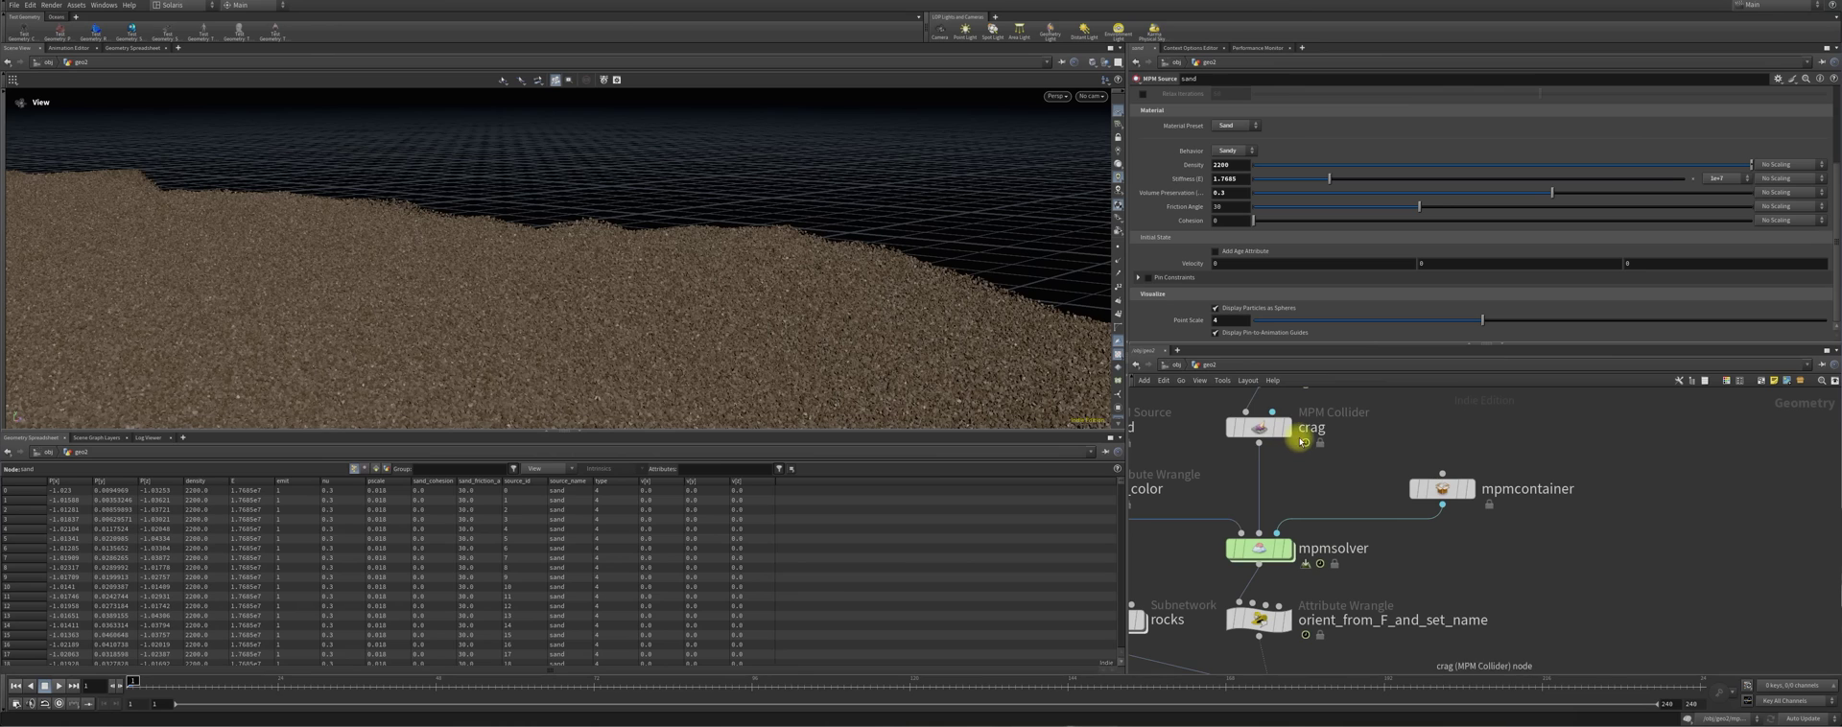
click(1303, 431)
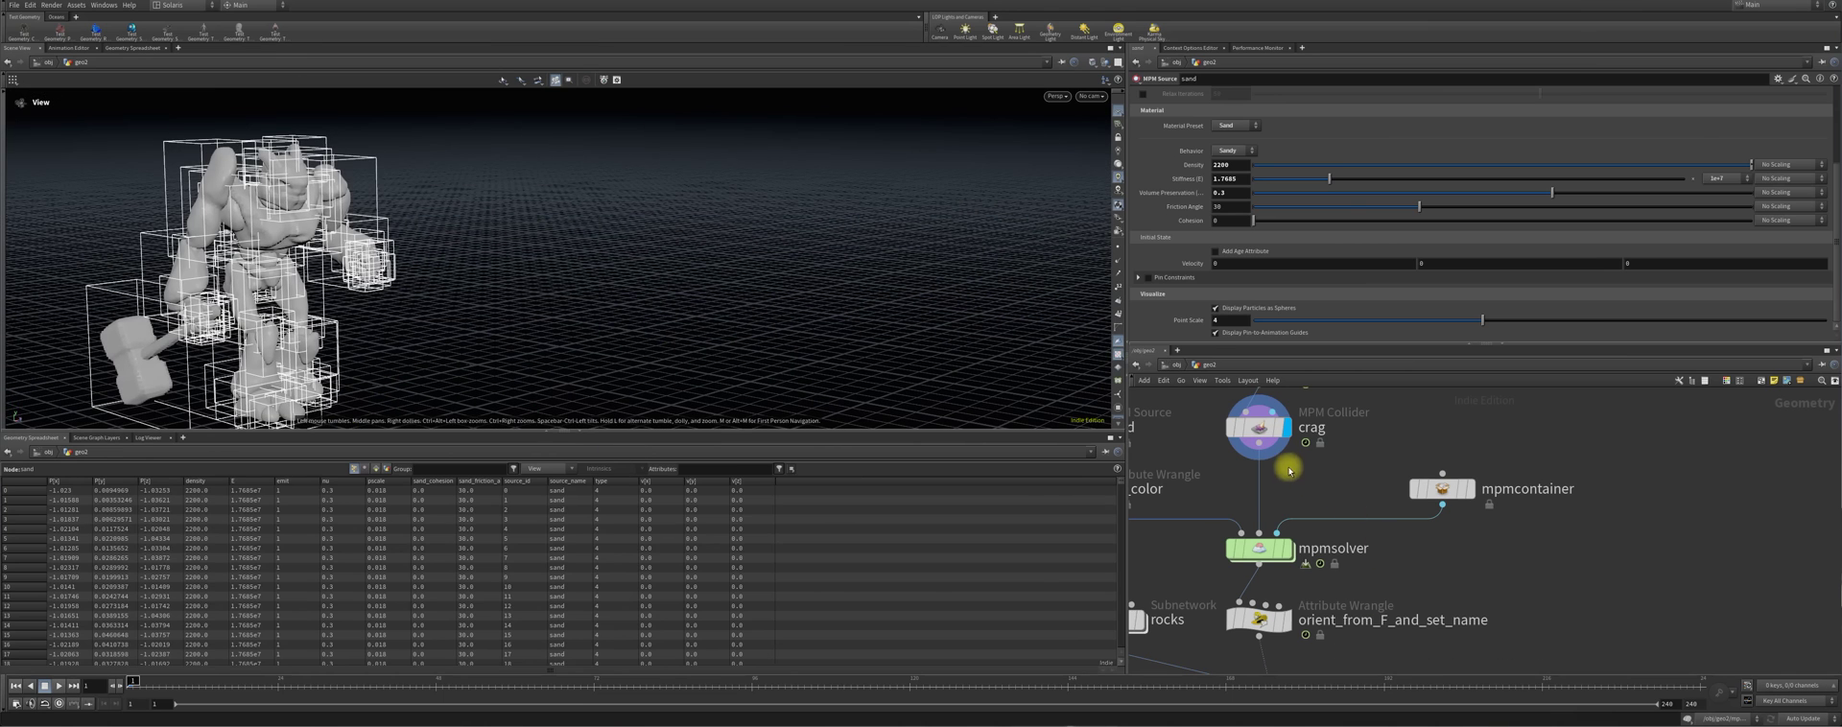
click(1257, 427)
middle_drag(1305, 448, 1266, 416)
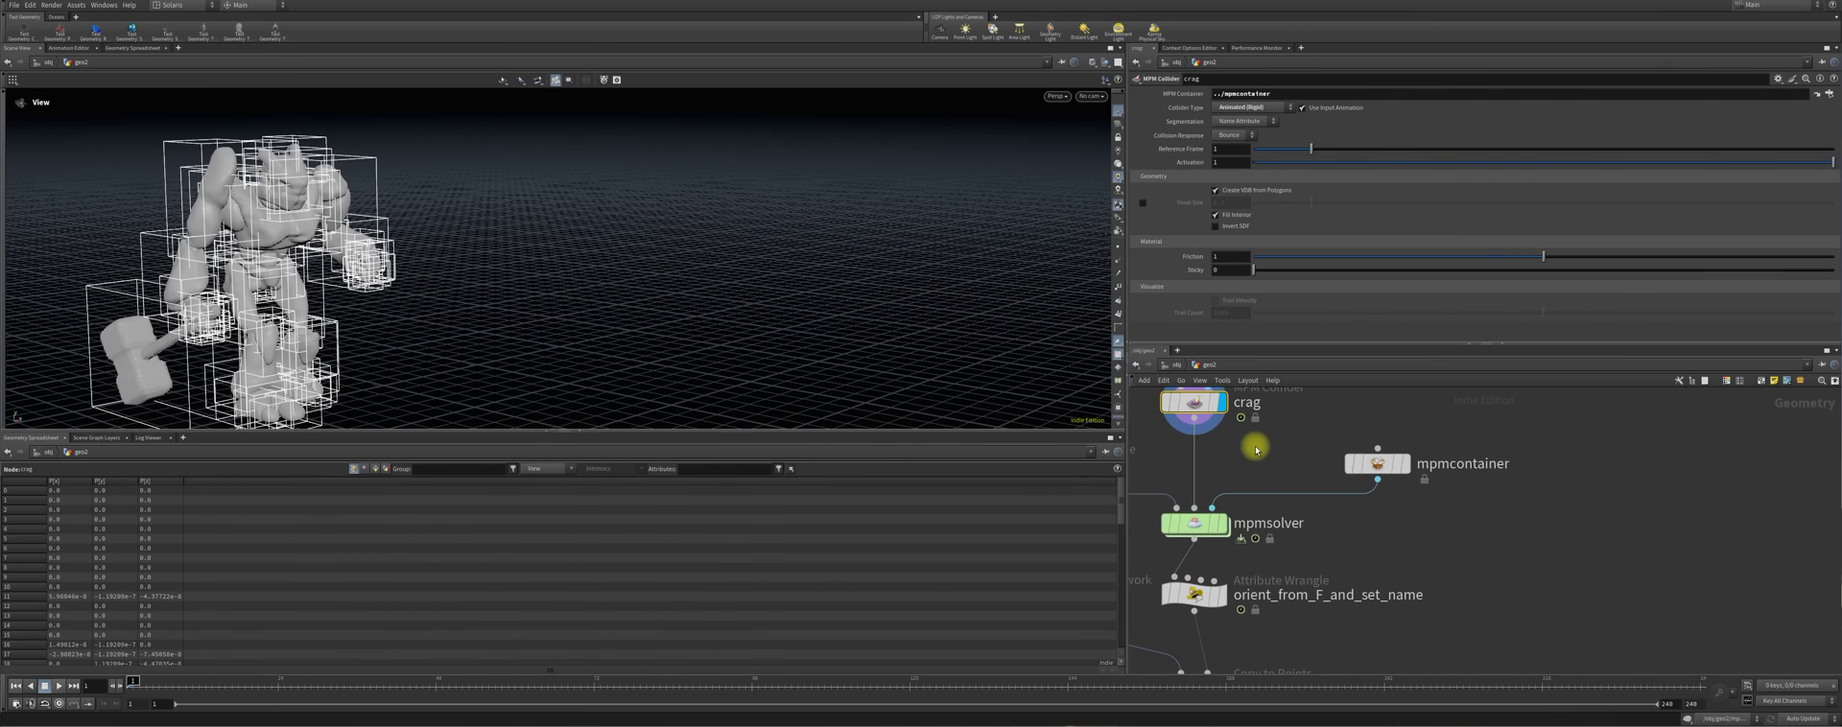
Branch a Null node off the crag collider's output and name it OUT_CRAG
middle_drag(1256, 450, 1244, 467)
click(1186, 440)
key(Tab)
text(n)
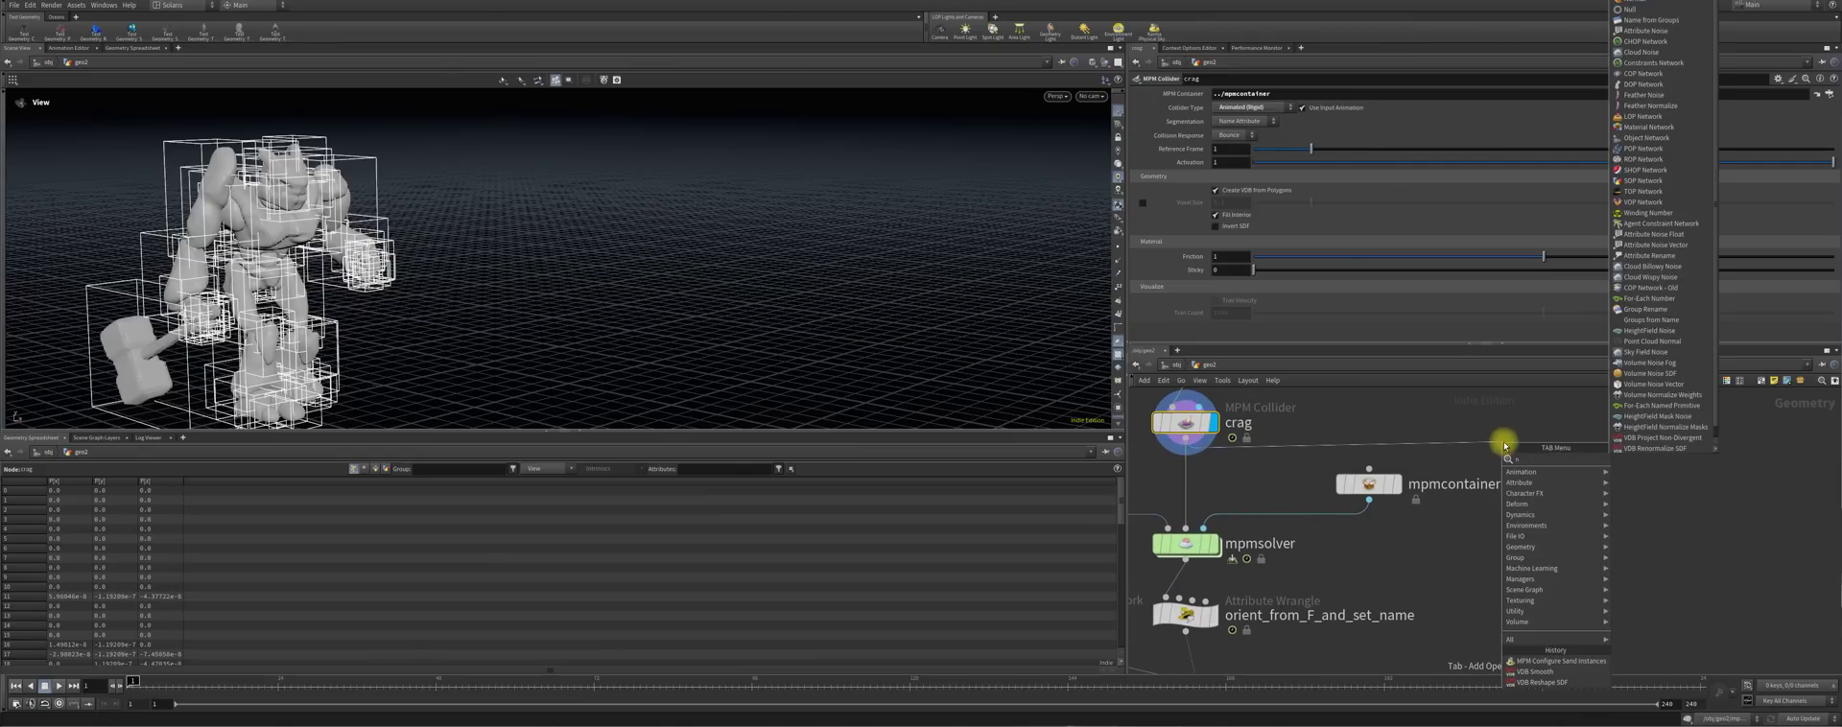
text(ul)
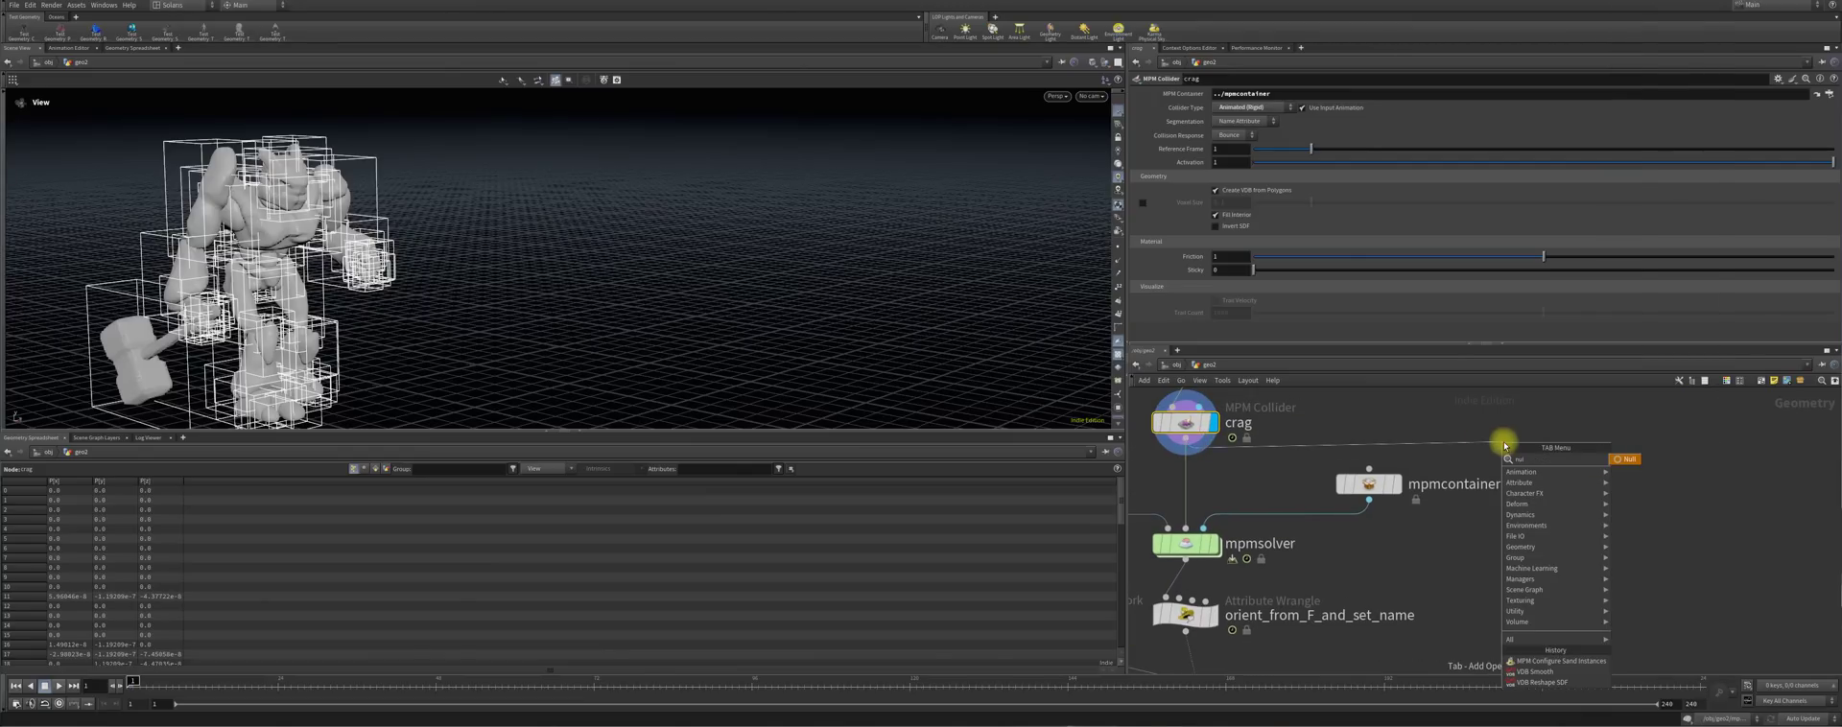
click(1631, 460)
click(1508, 441)
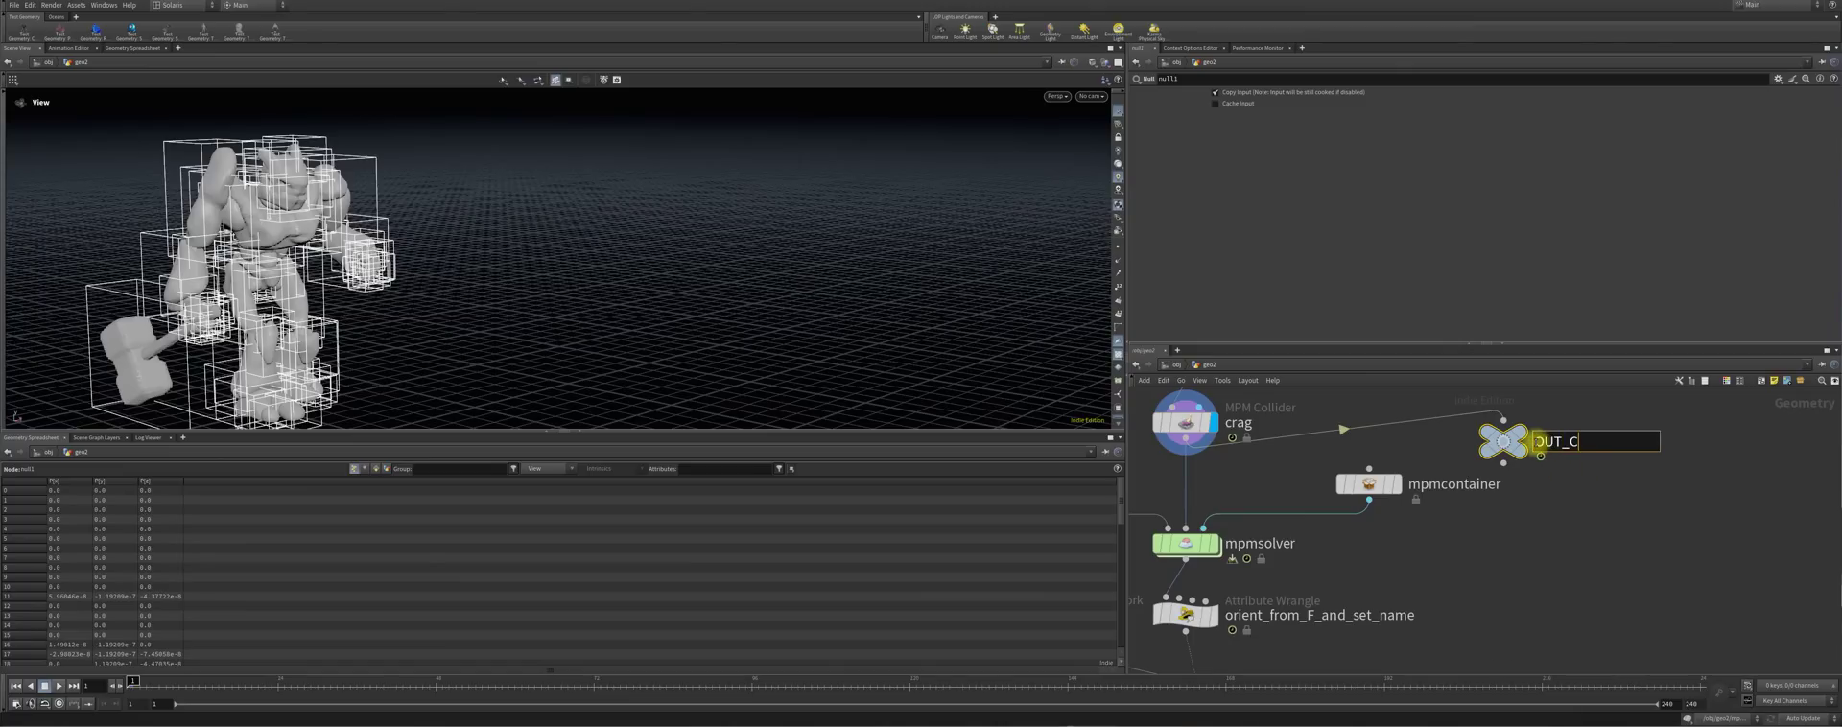
text(OUT_CRAG)
key(Return)
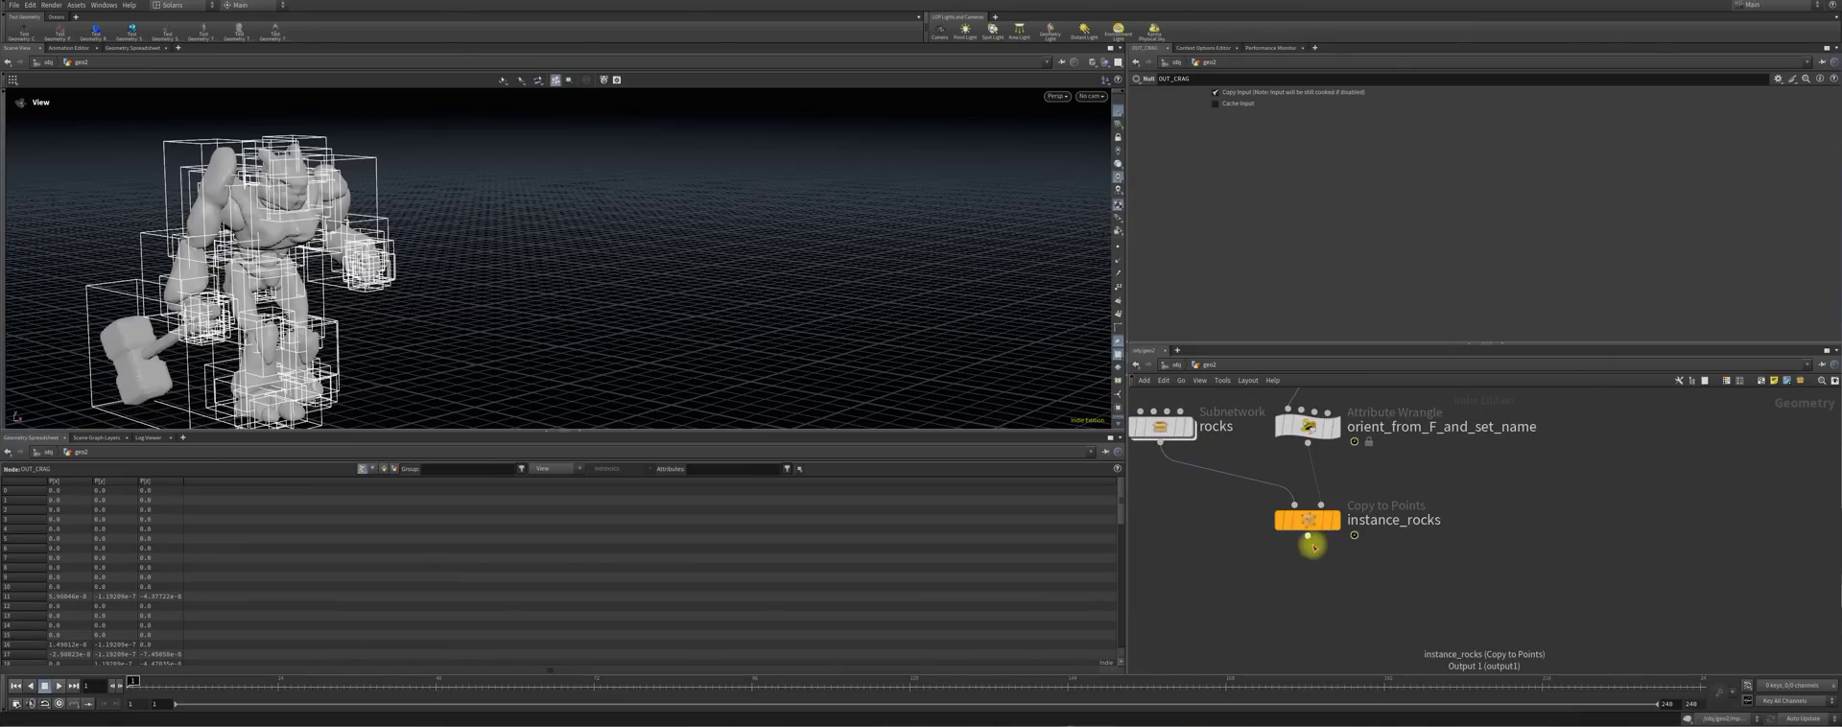
Connect a Null node after instance_rocks, display it, and name it OUT_DEBRI
drag(1312, 554, 1295, 625)
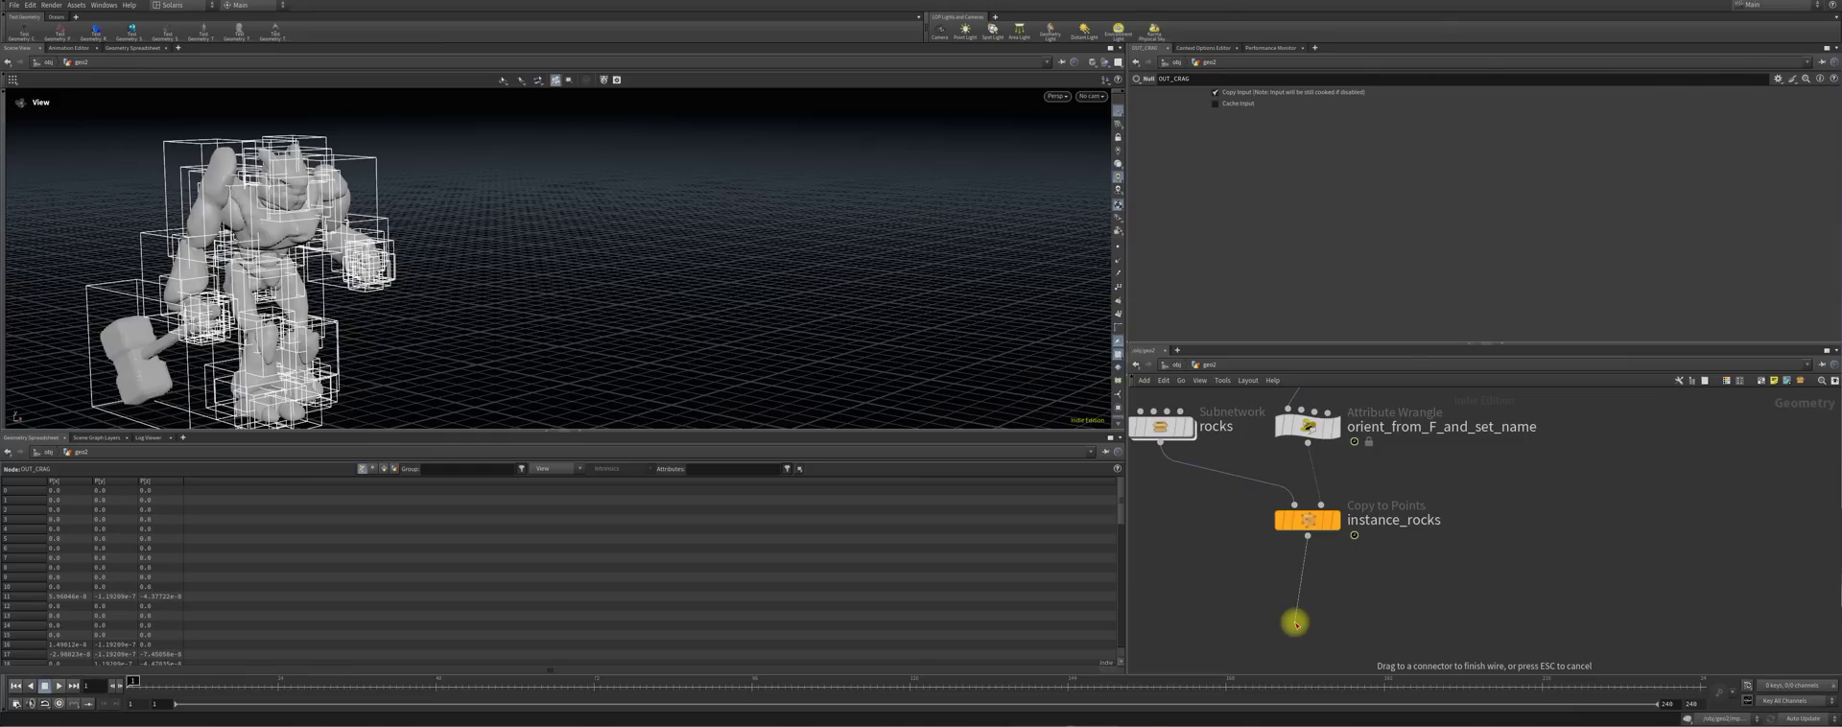
key(Tab)
text(nu)
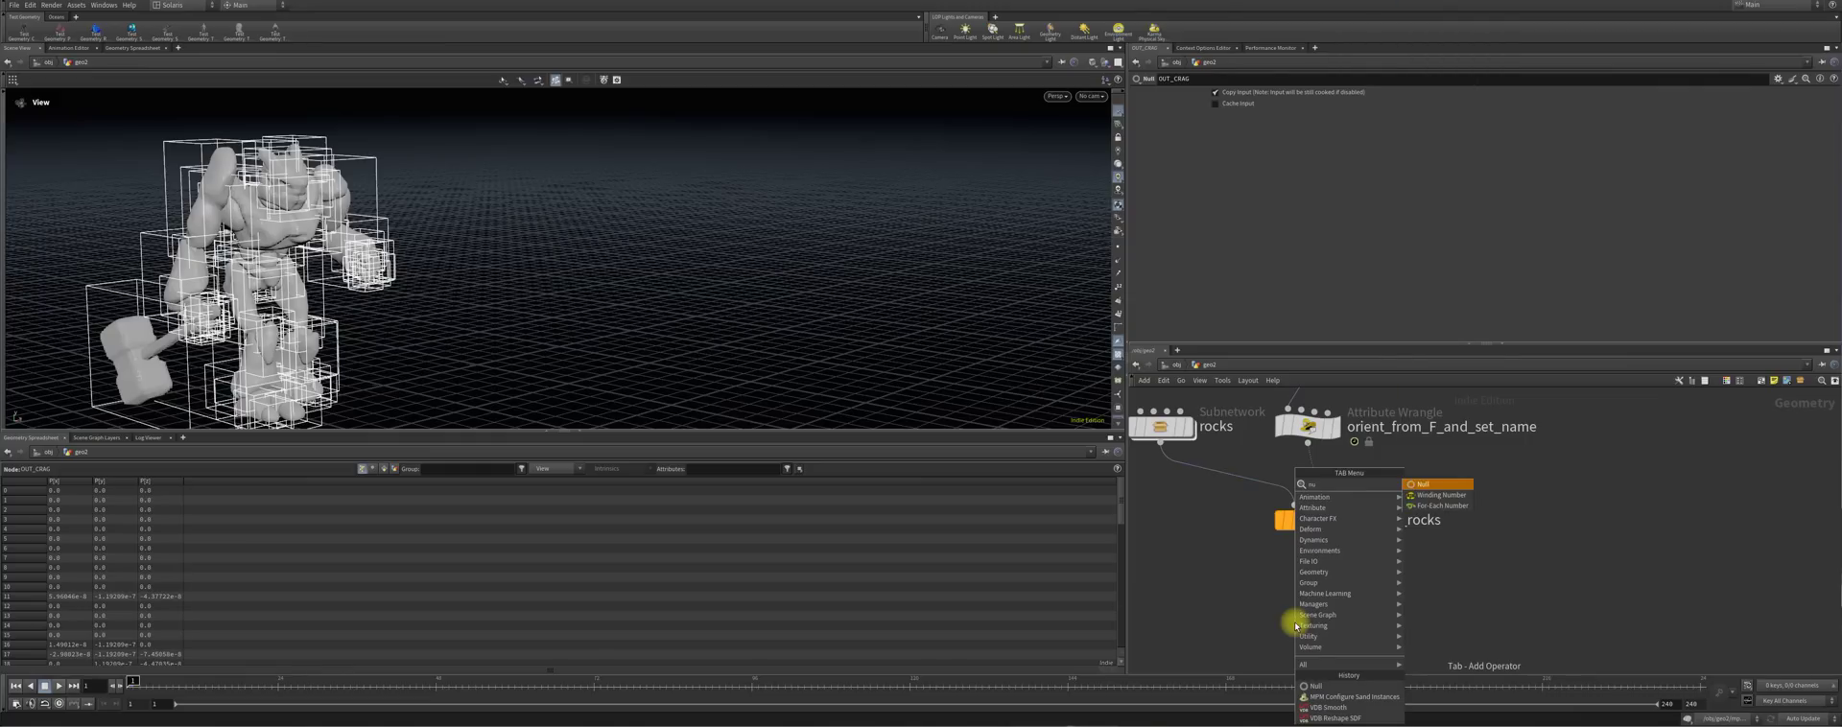
click(1430, 486)
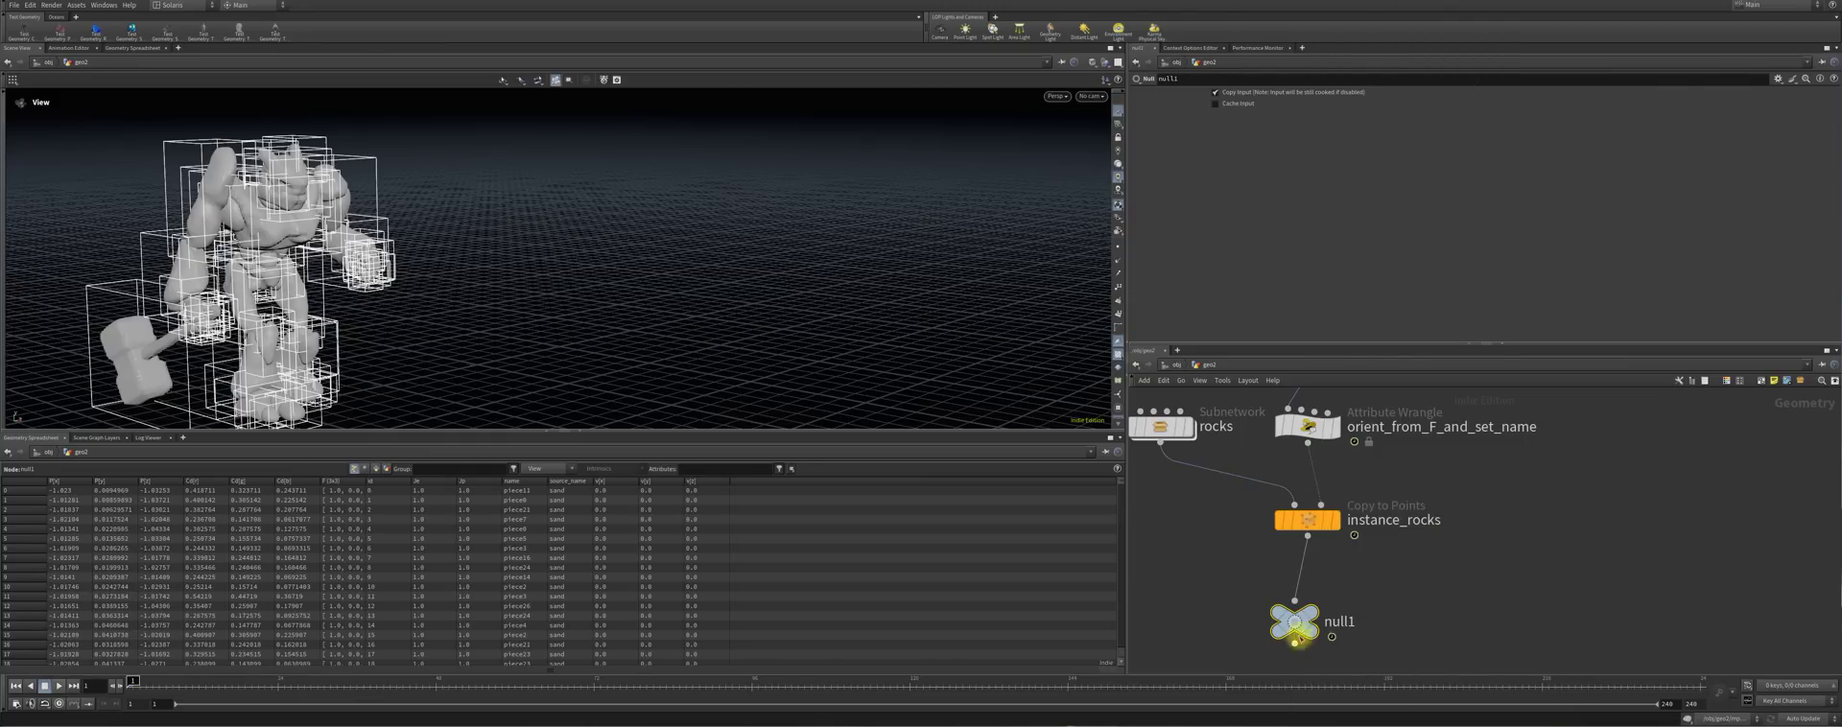
mouse_move(1296, 632)
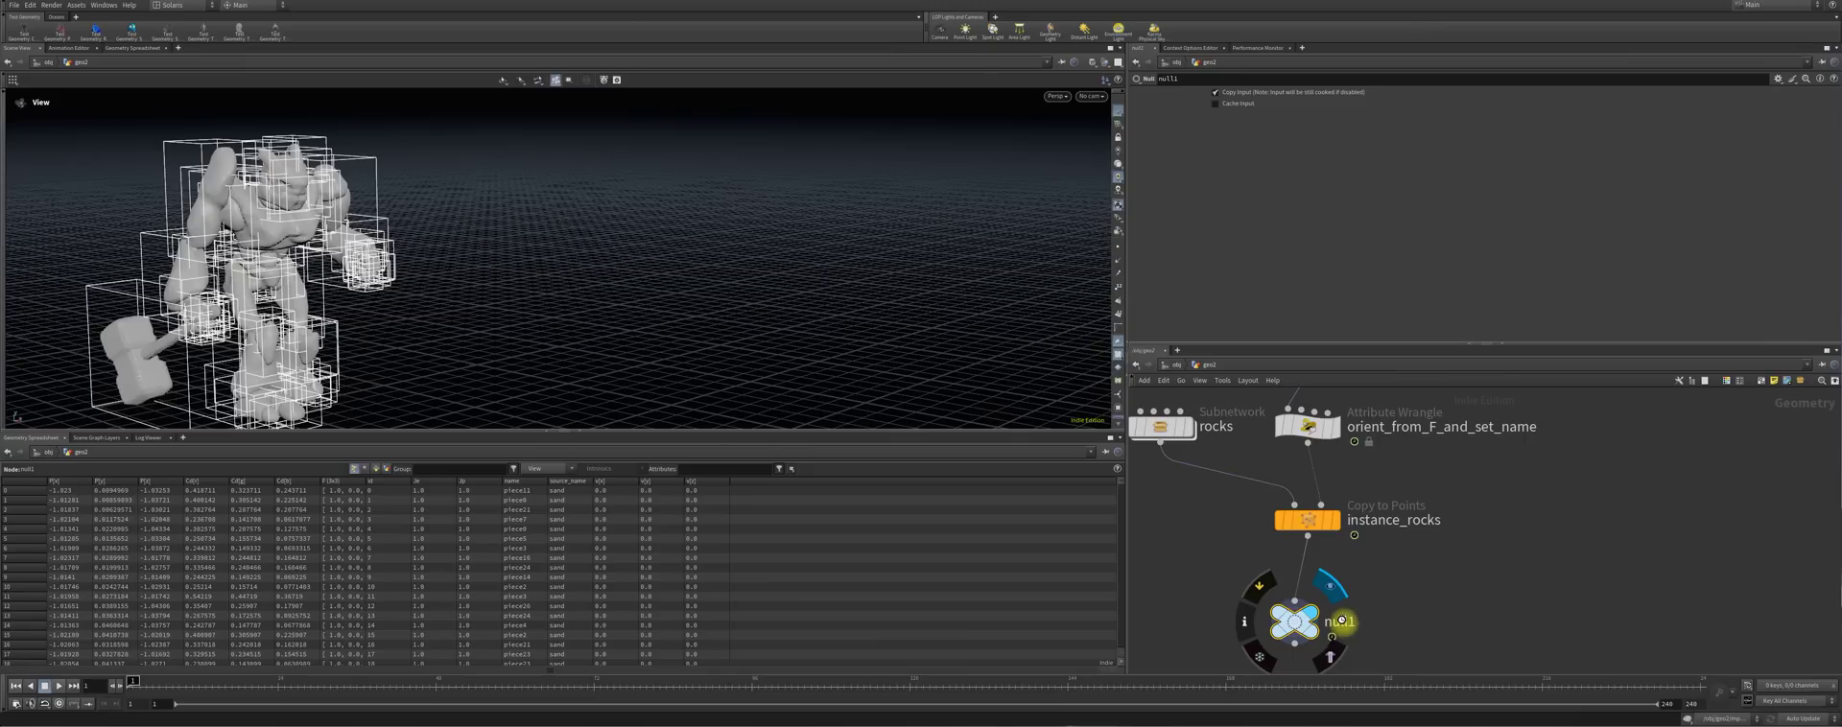
double_click(1342, 622)
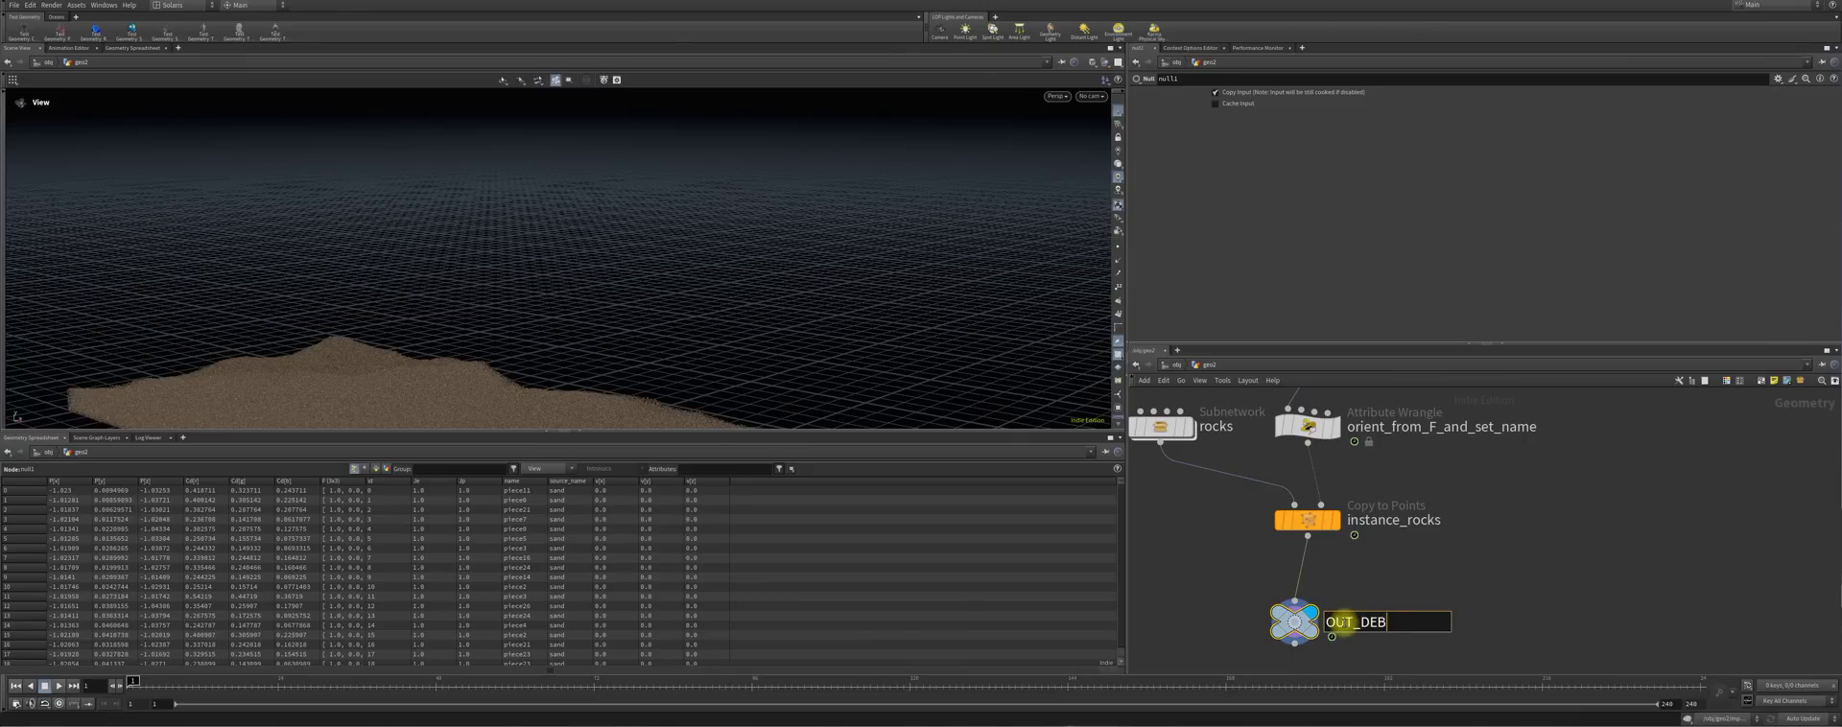
key(Return)
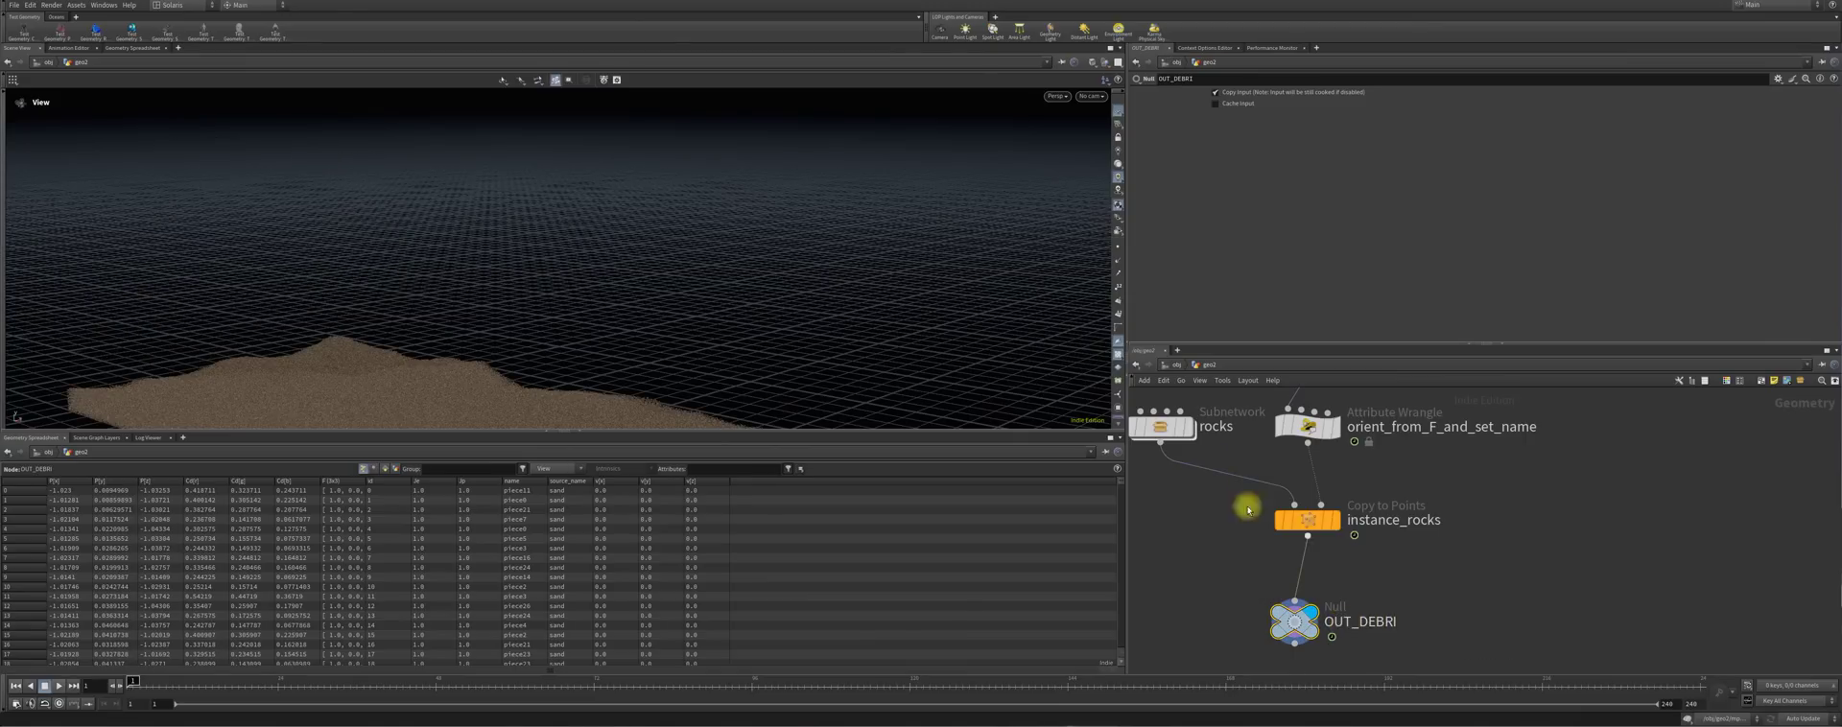
Create a new Geometry object beside geo2 at the object level and enter it
click(1172, 370)
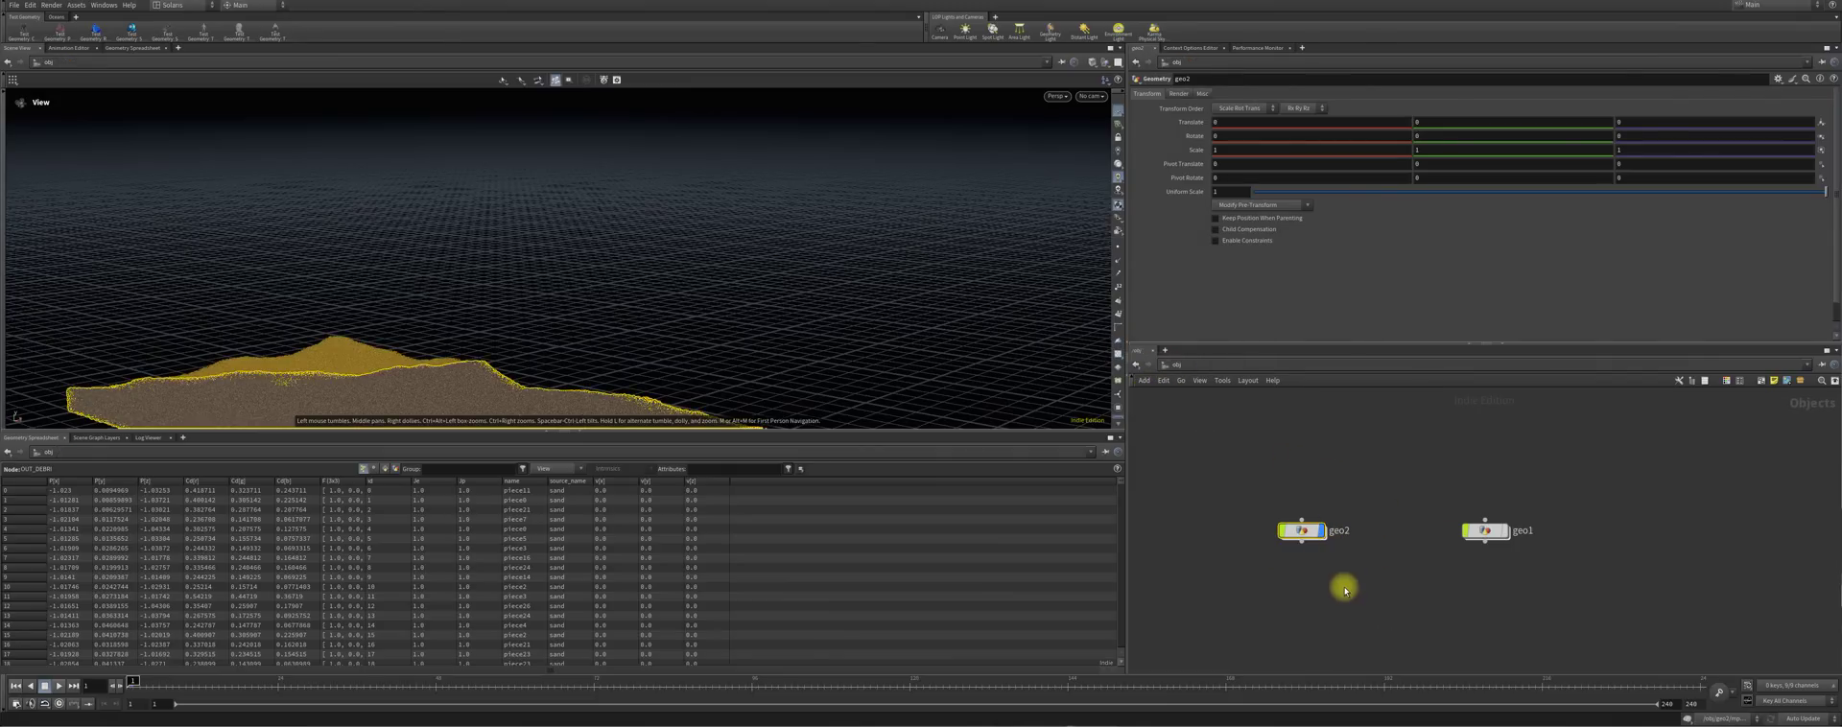
drag(1304, 535, 1335, 518)
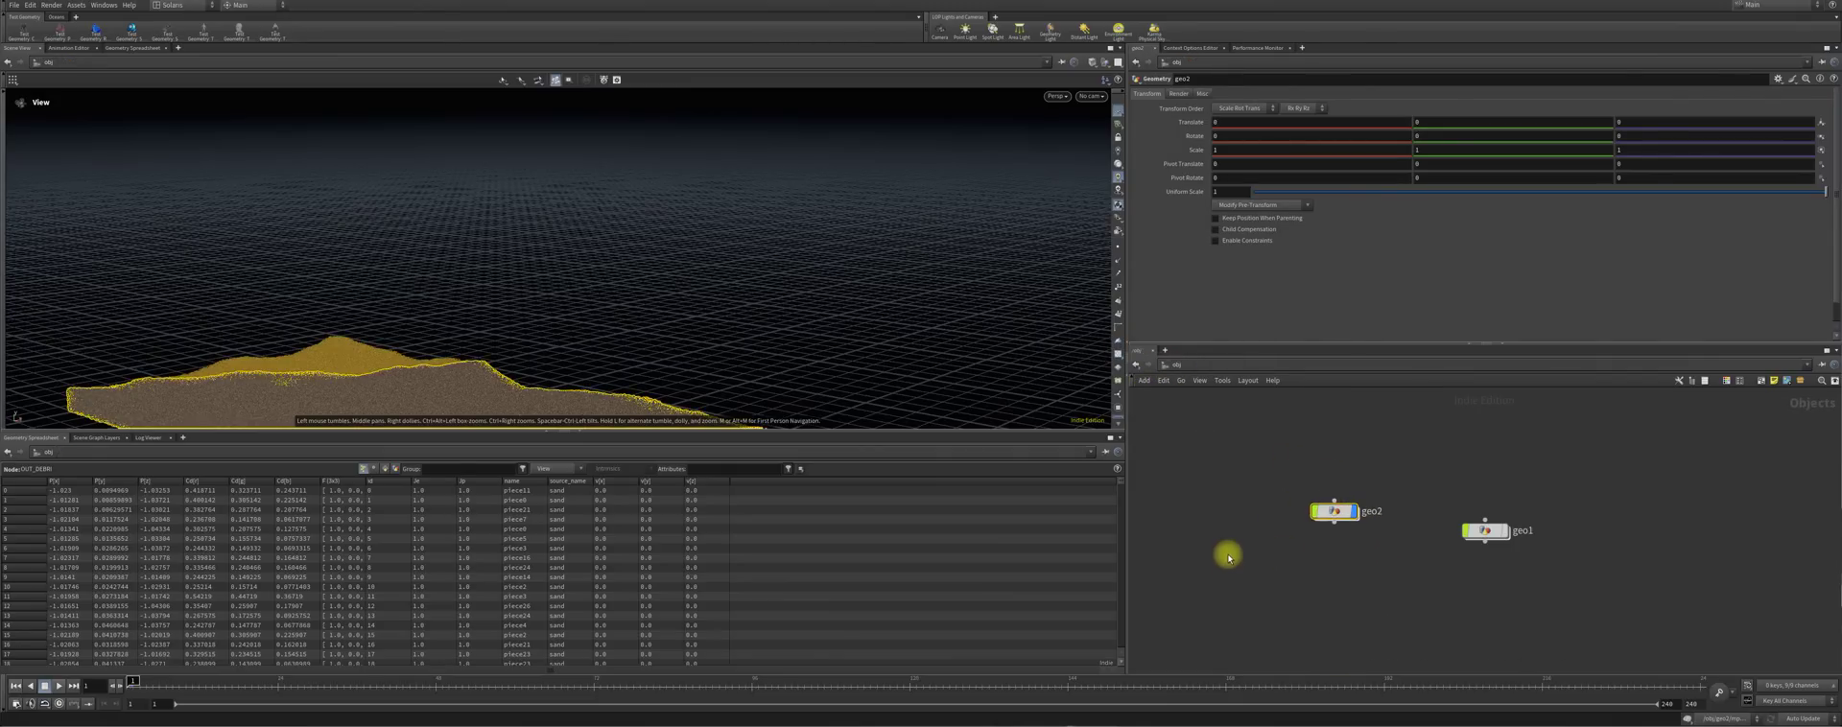
key(Tab)
text(geo)
key(Return)
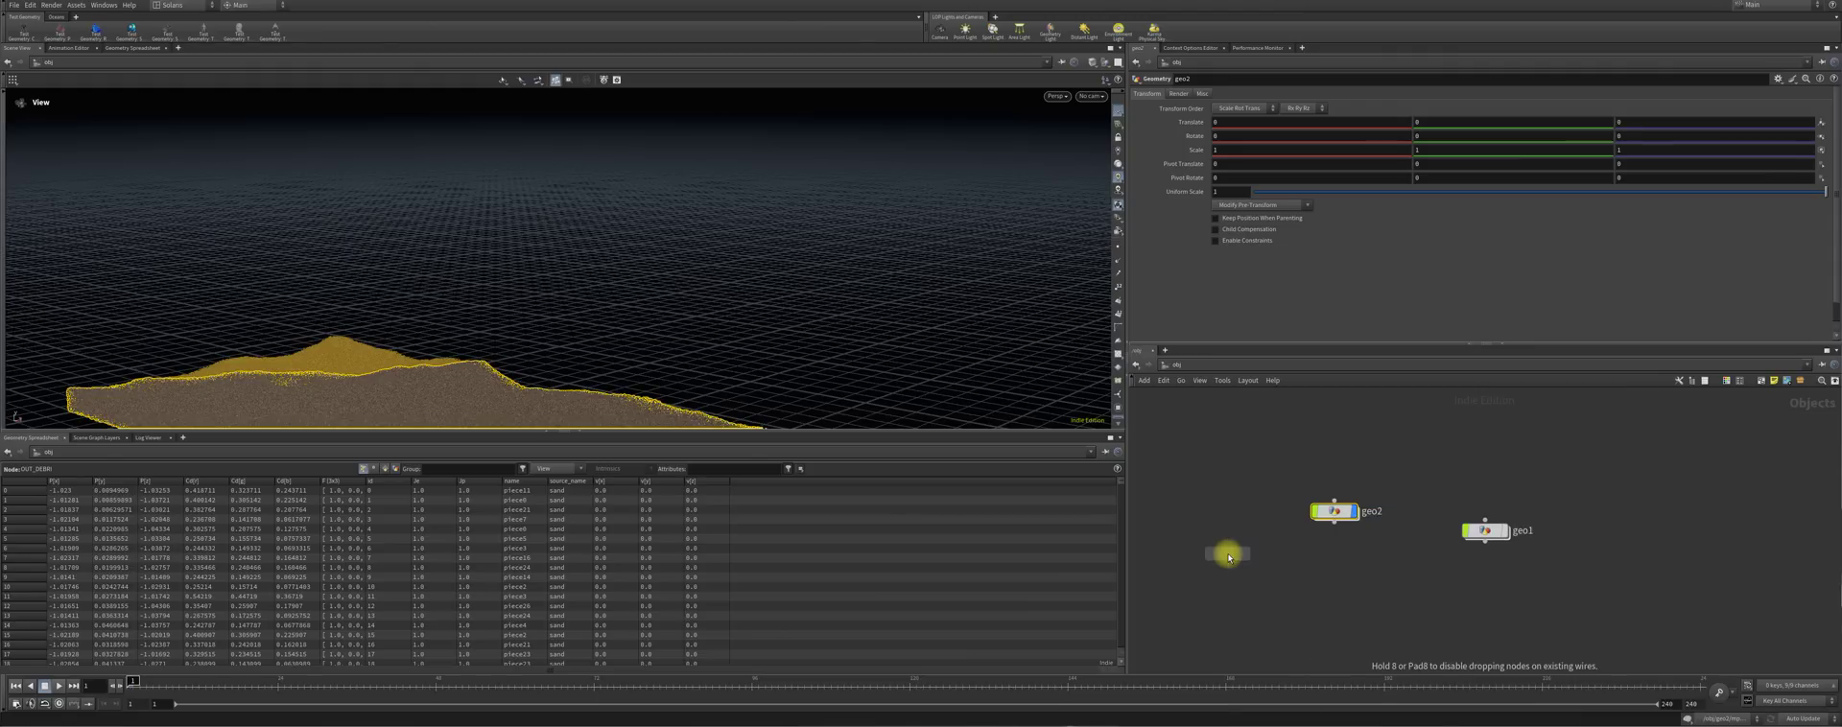
click(1226, 552)
double_click(1225, 551)
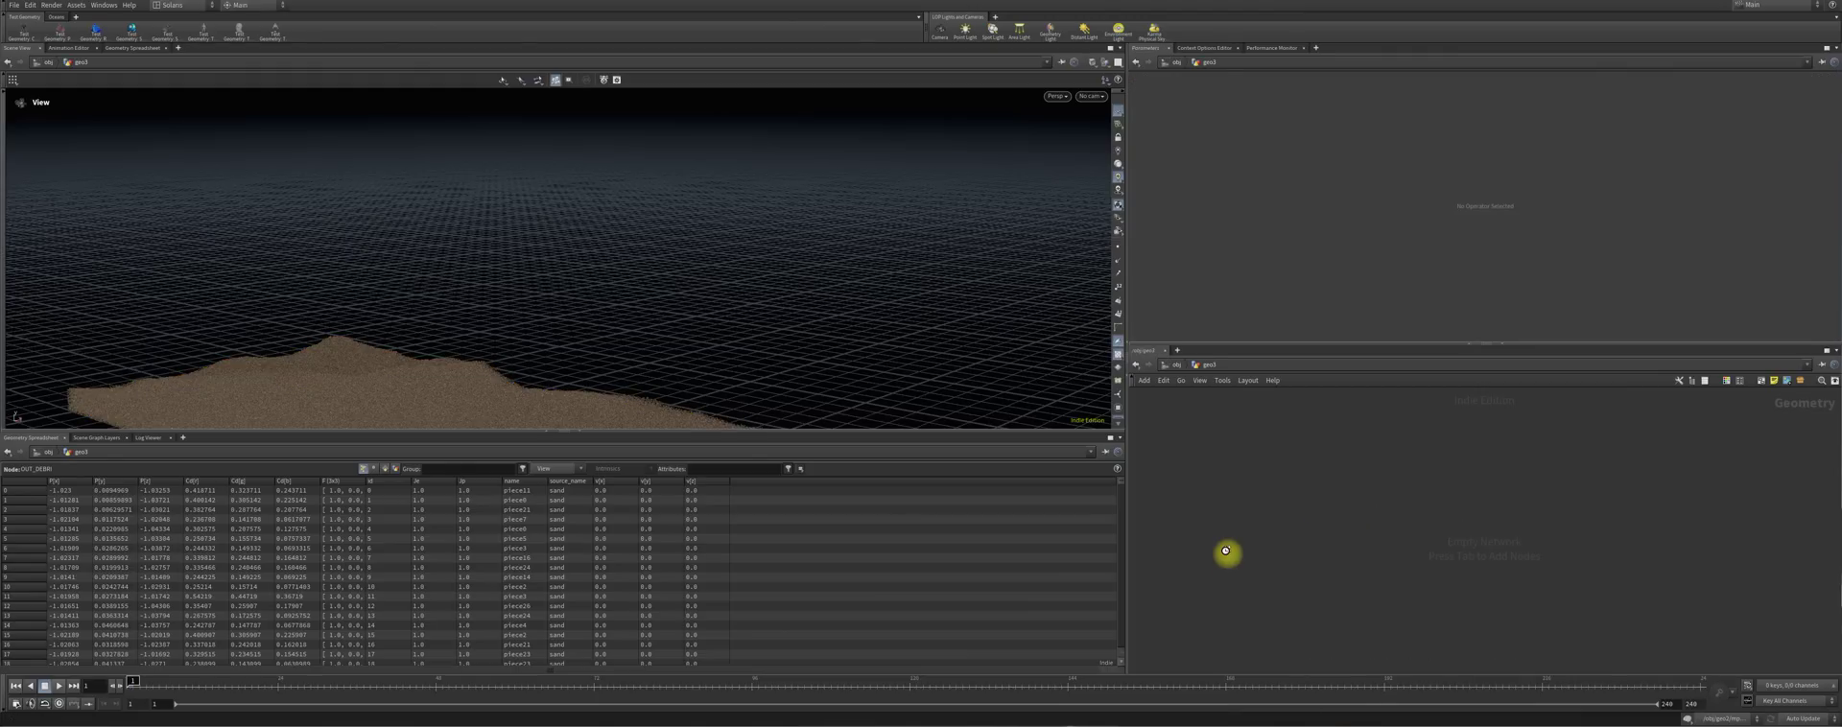
Add an Object Merge node and set its source object to /obj/geo2/OUT_CRAG
key(Tab)
text(obj)
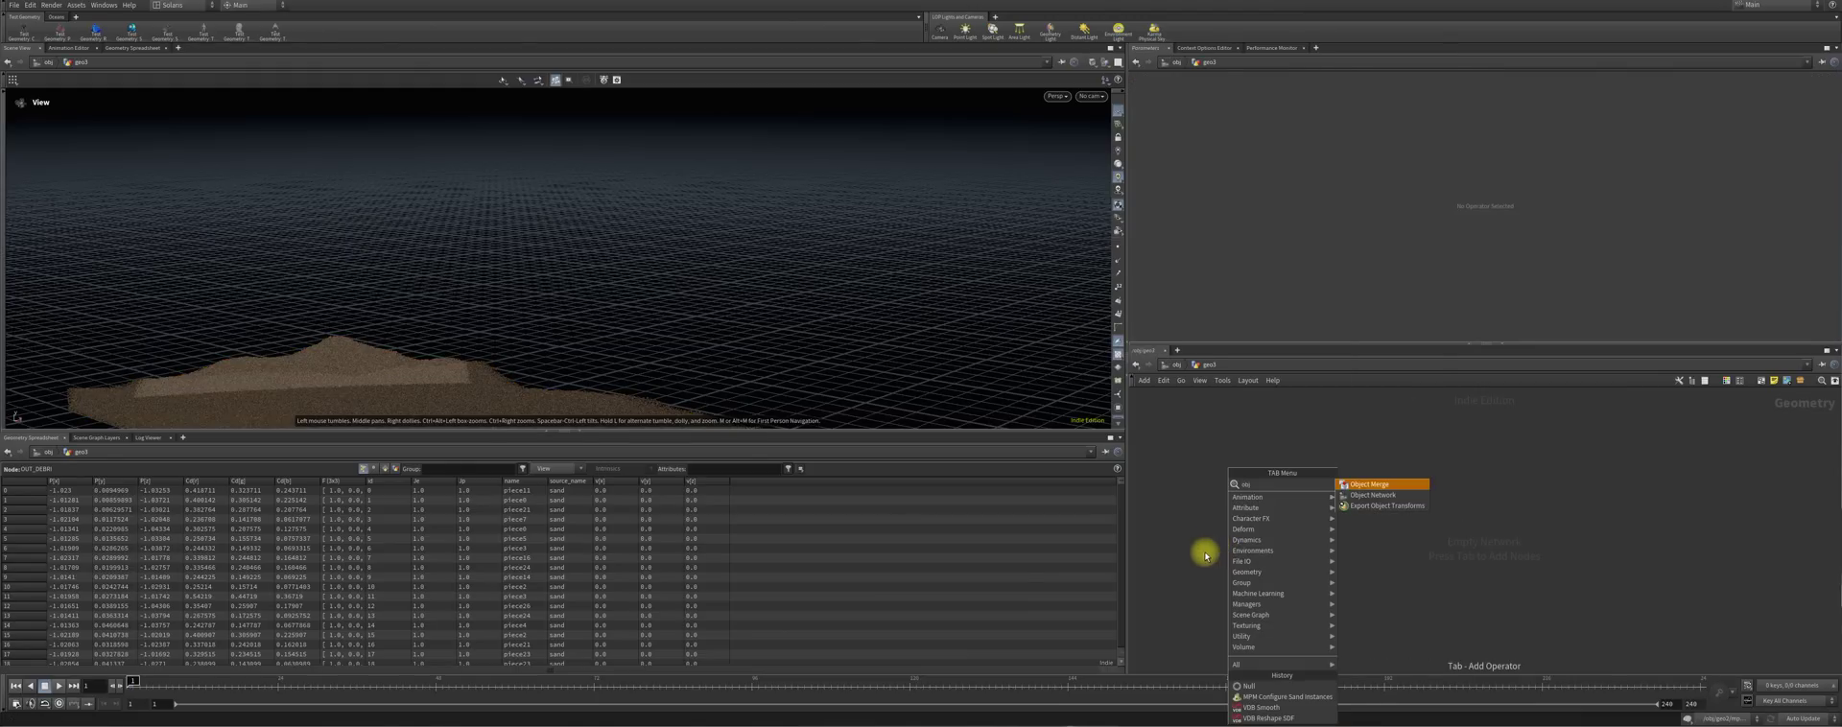
click(1381, 485)
click(1353, 494)
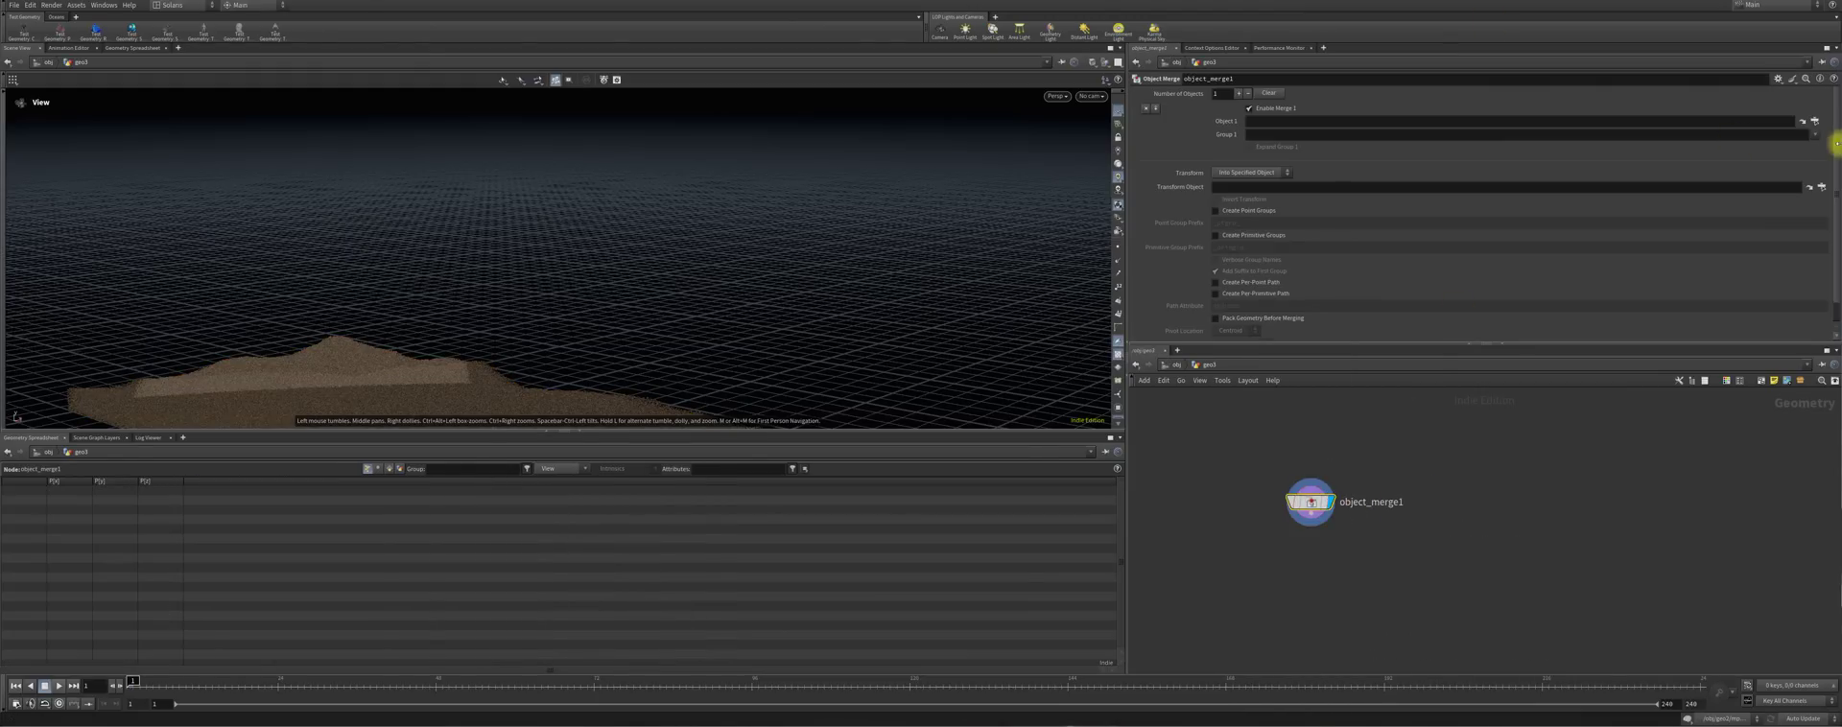
click(1804, 127)
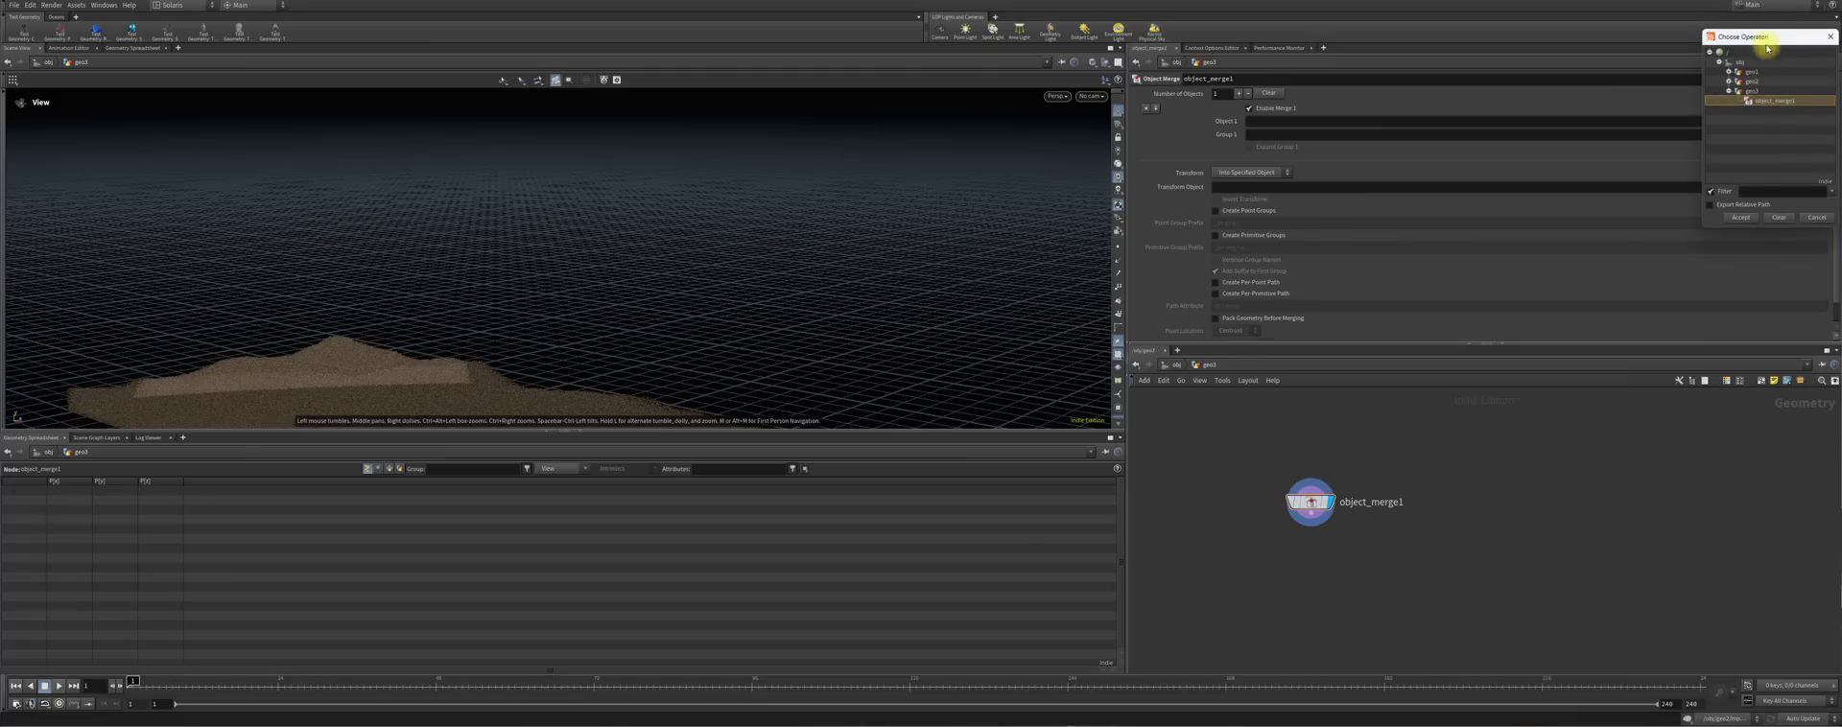
click(1324, 320)
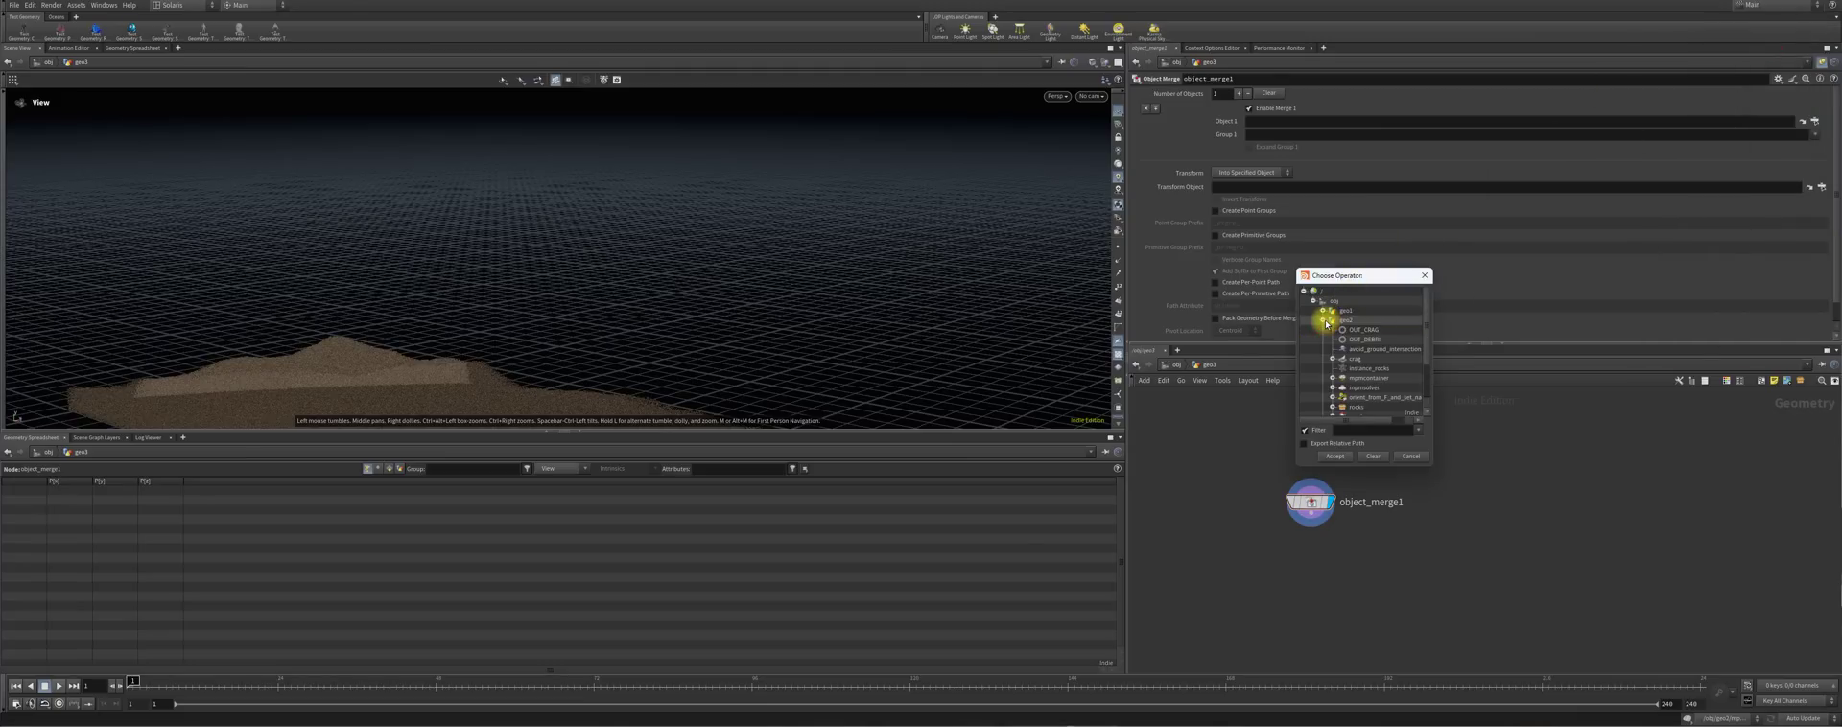
click(1345, 423)
click(1335, 456)
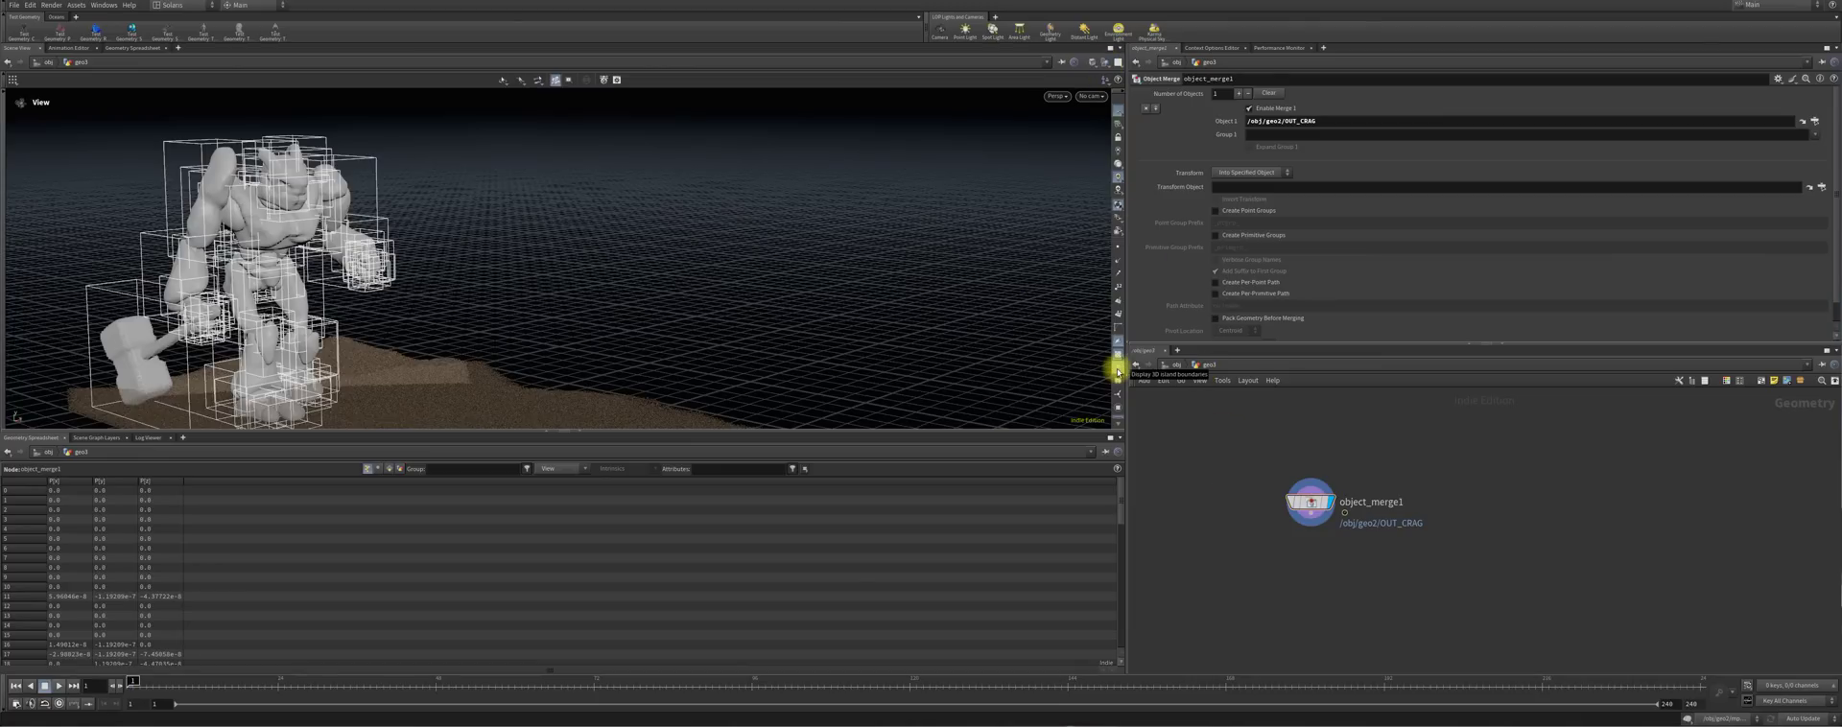
Return to the object level, view the crag together with the sand, and play the simulation flipbook in MPlay
click(1168, 366)
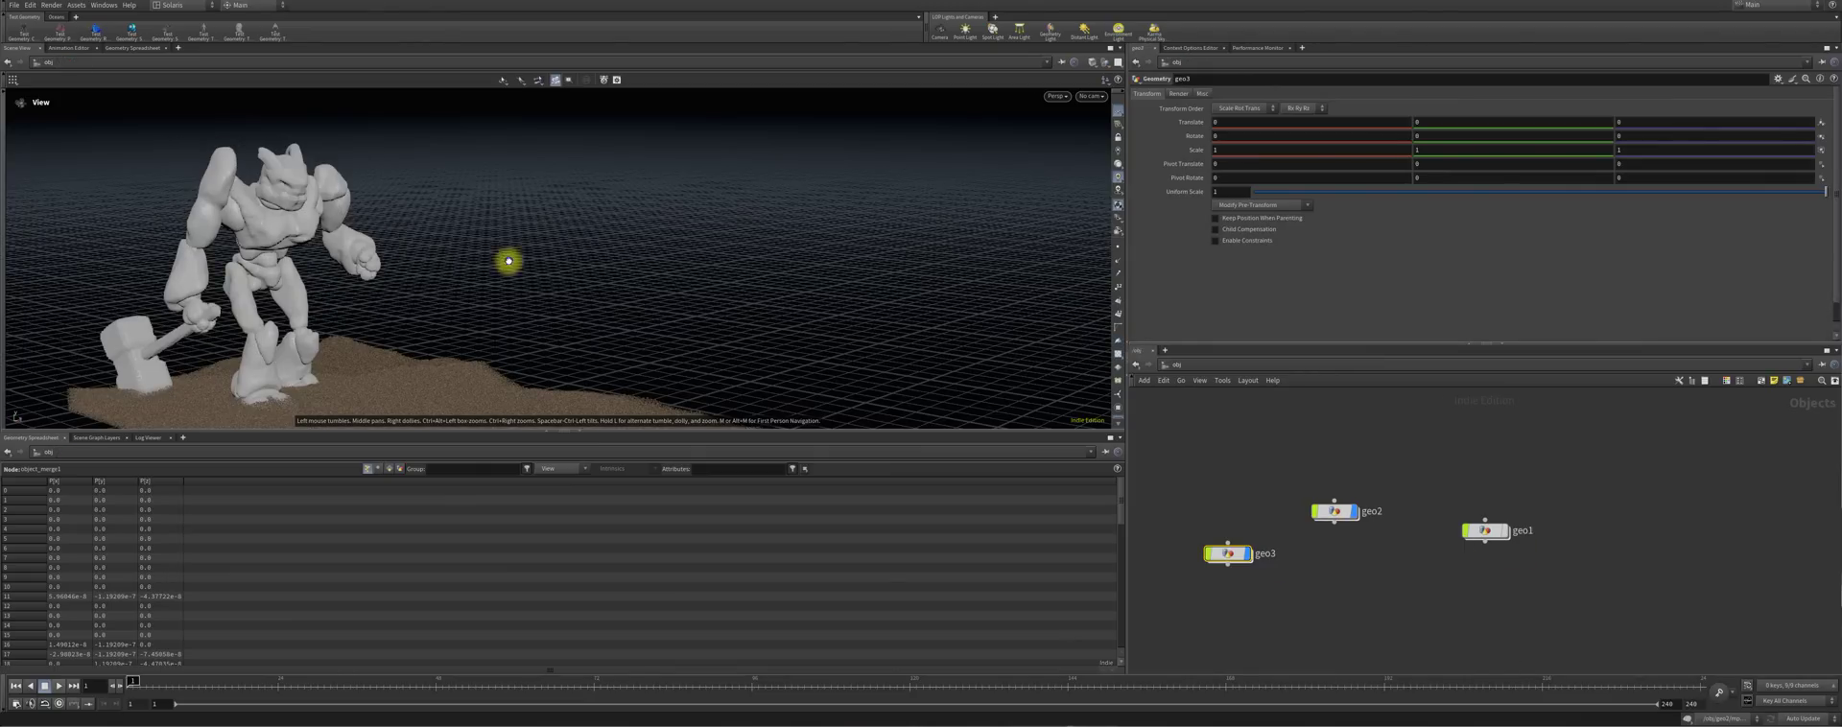
drag(516, 368, 400, 248)
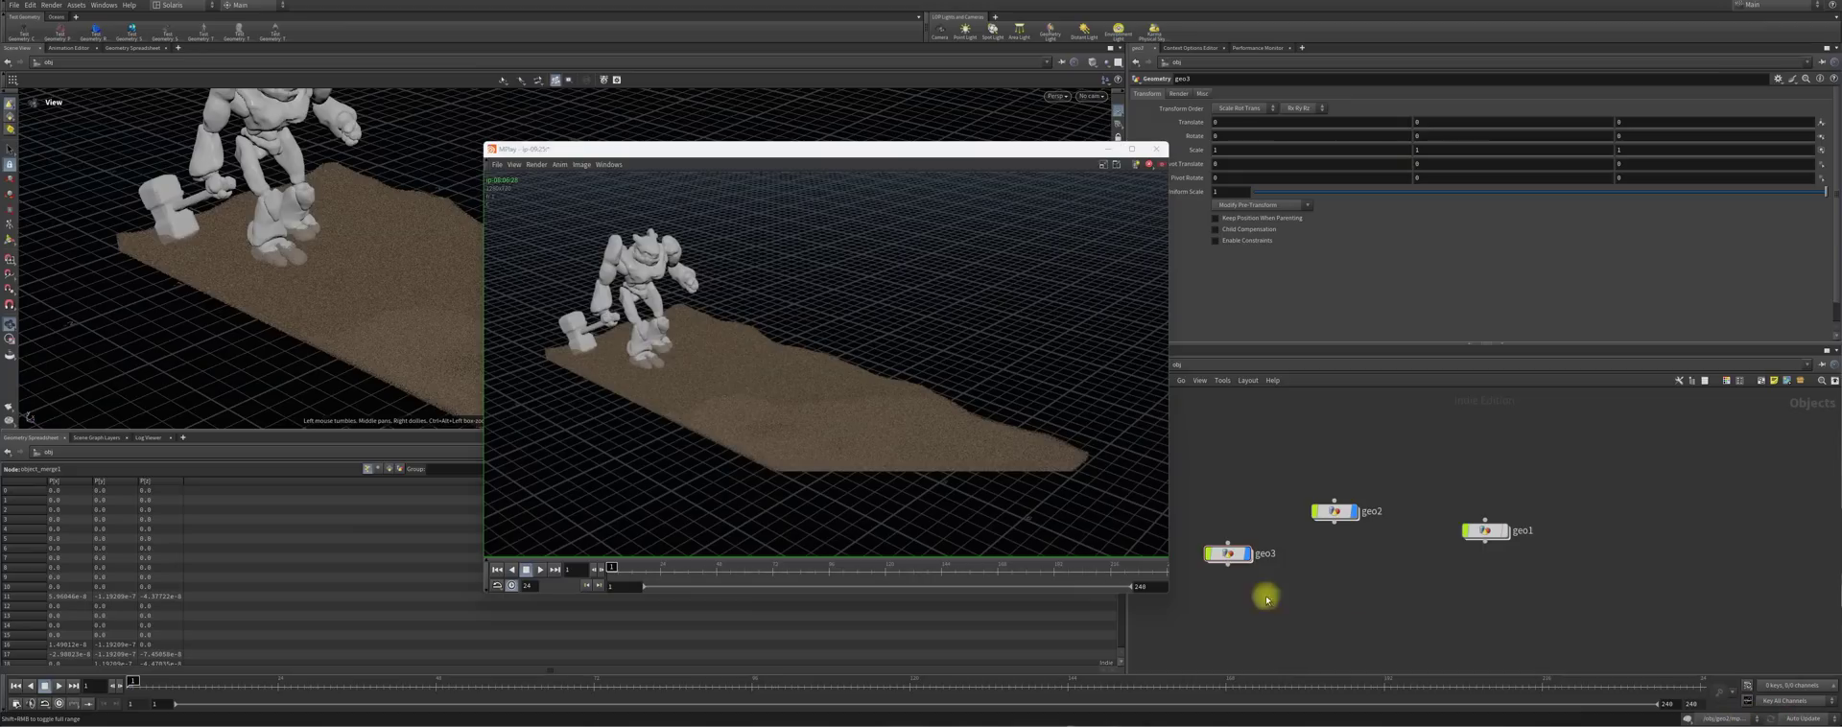
click(539, 569)
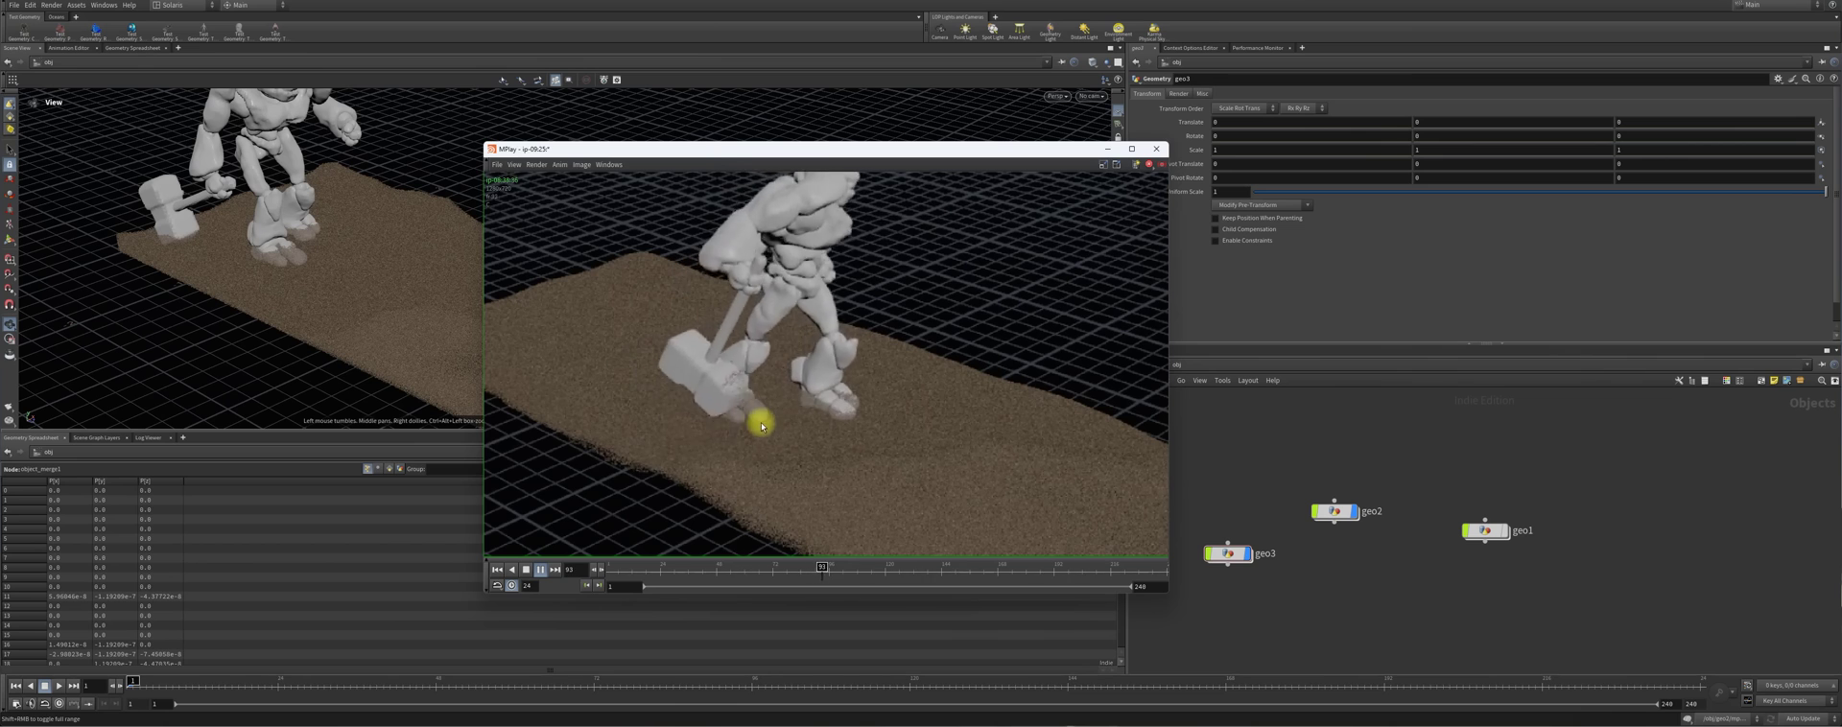
click(818, 412)
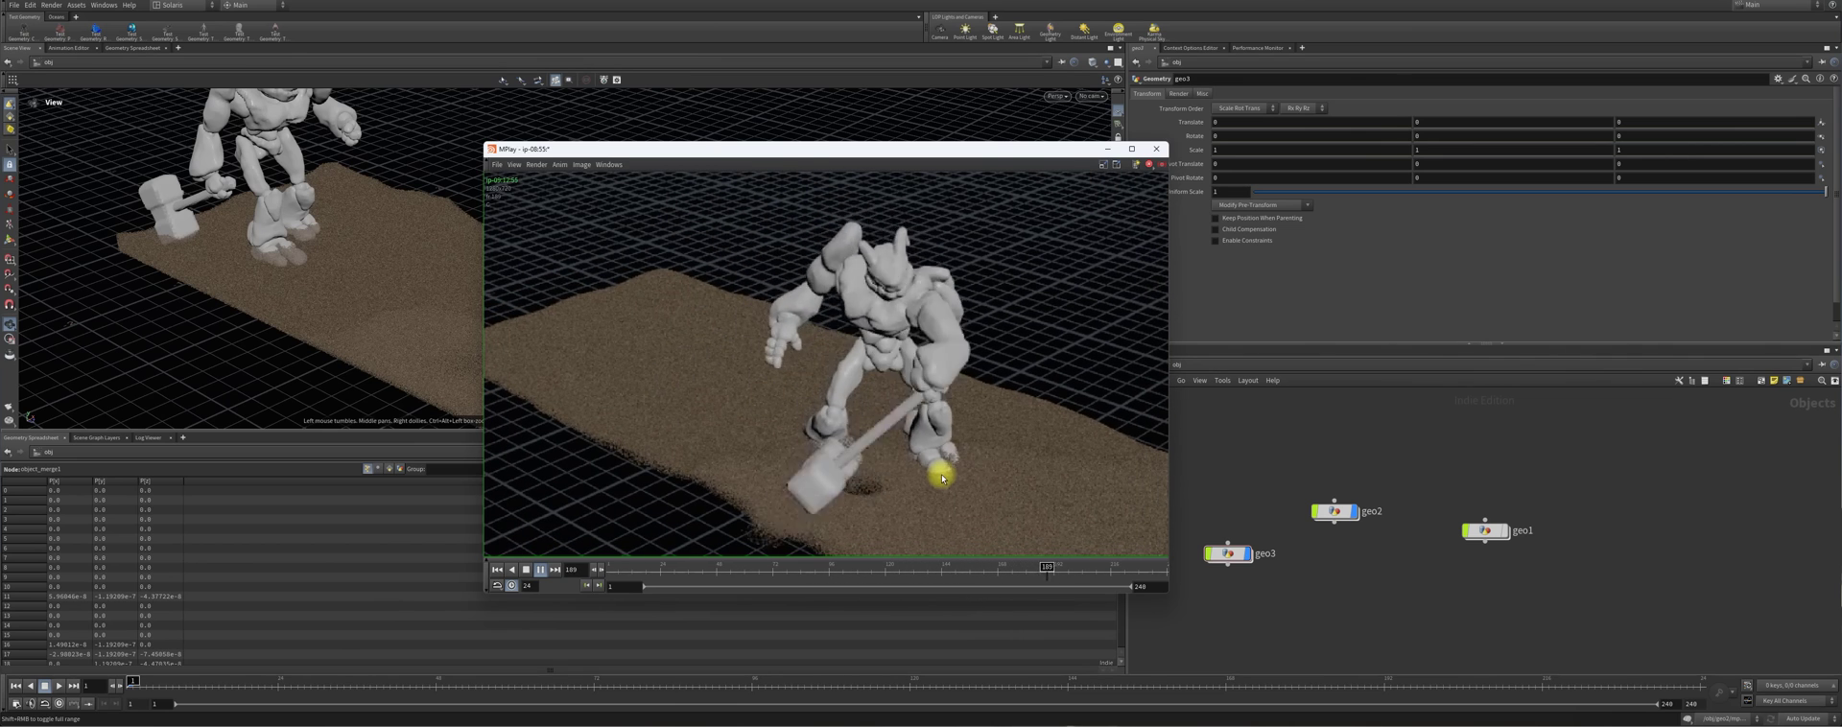